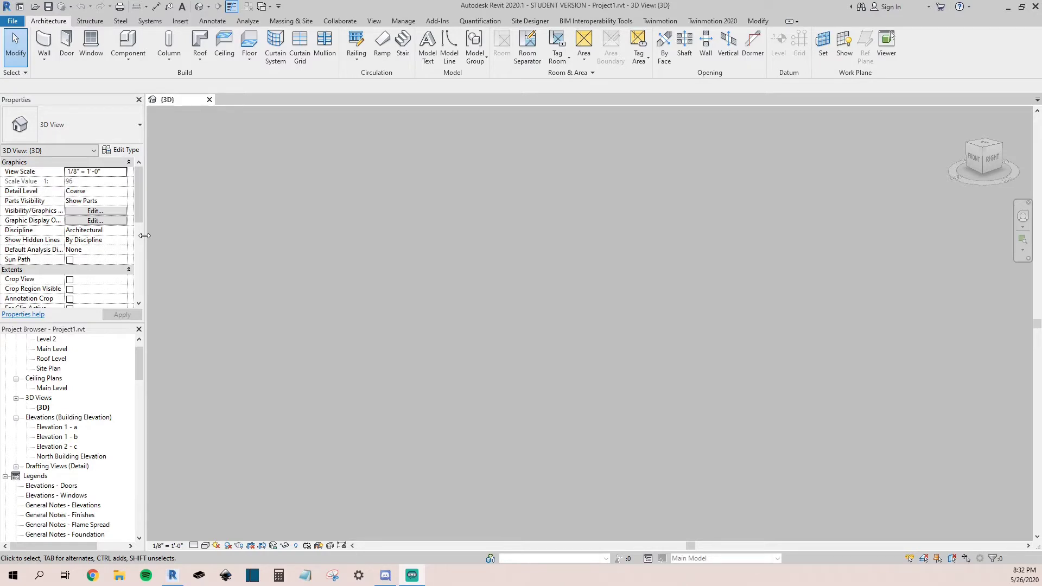
pyautogui.click(41, 42)
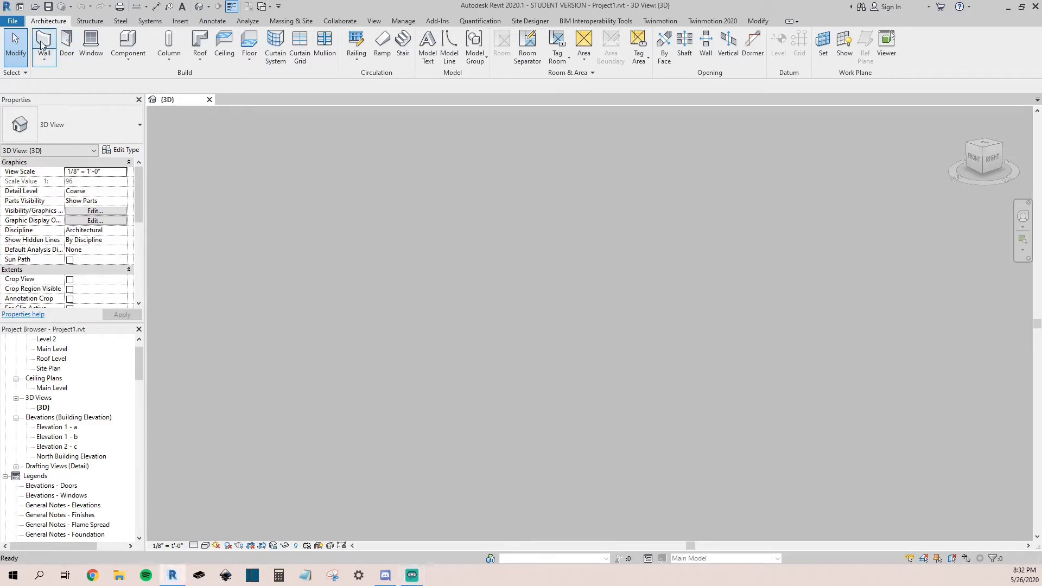
pyautogui.click(42, 43)
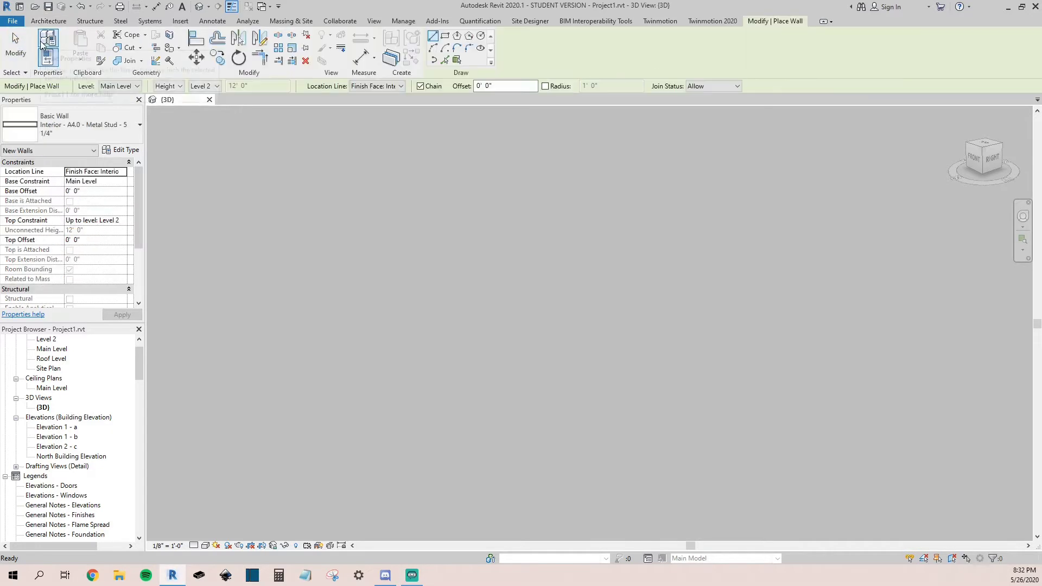
pyautogui.click(71, 123)
pyautogui.scroll(5, 64, 233)
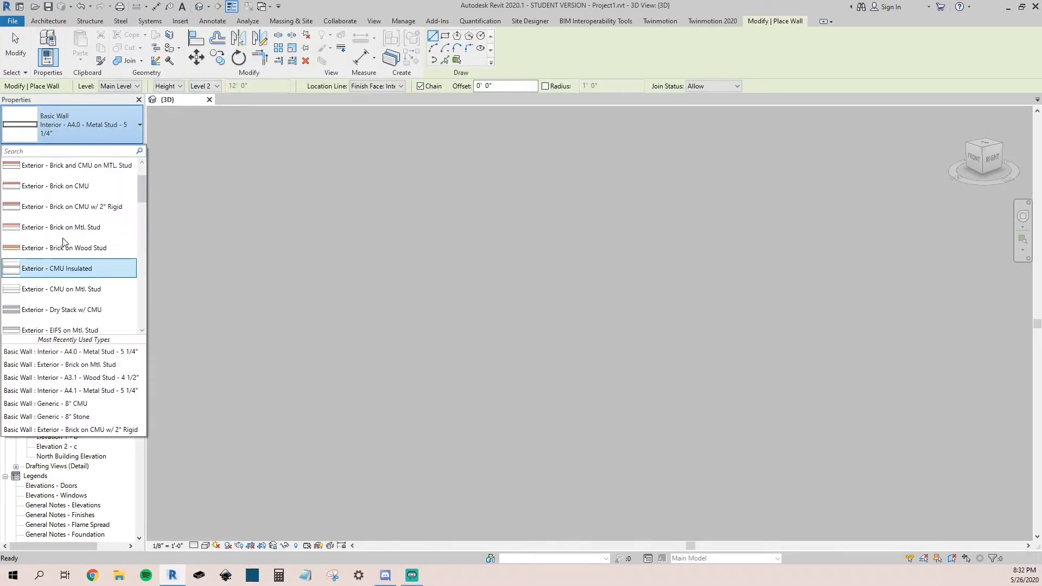
pyautogui.scroll(-10, 66, 239)
pyautogui.scroll(3, 67, 217)
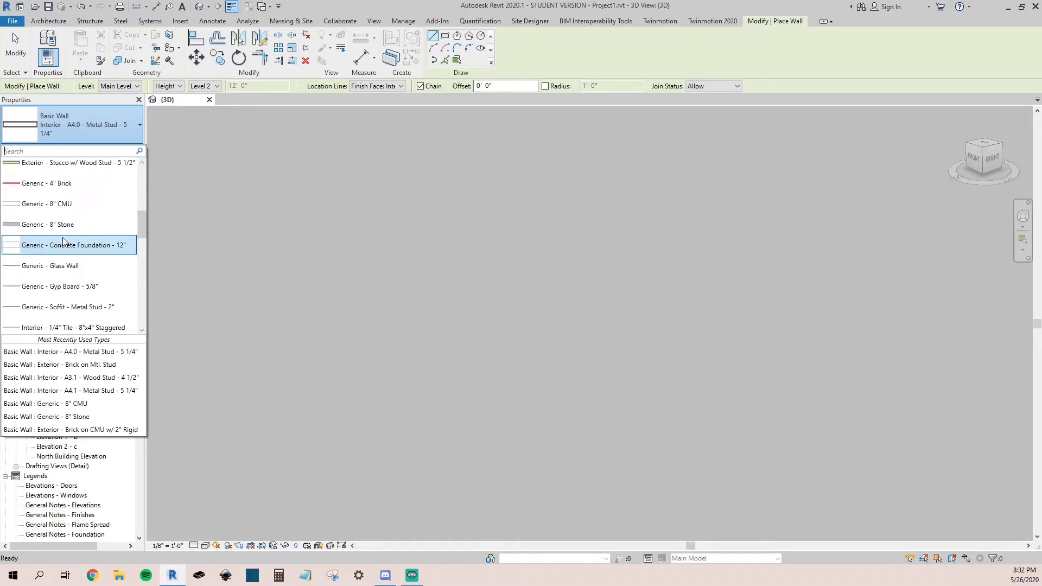
pyautogui.click(67, 212)
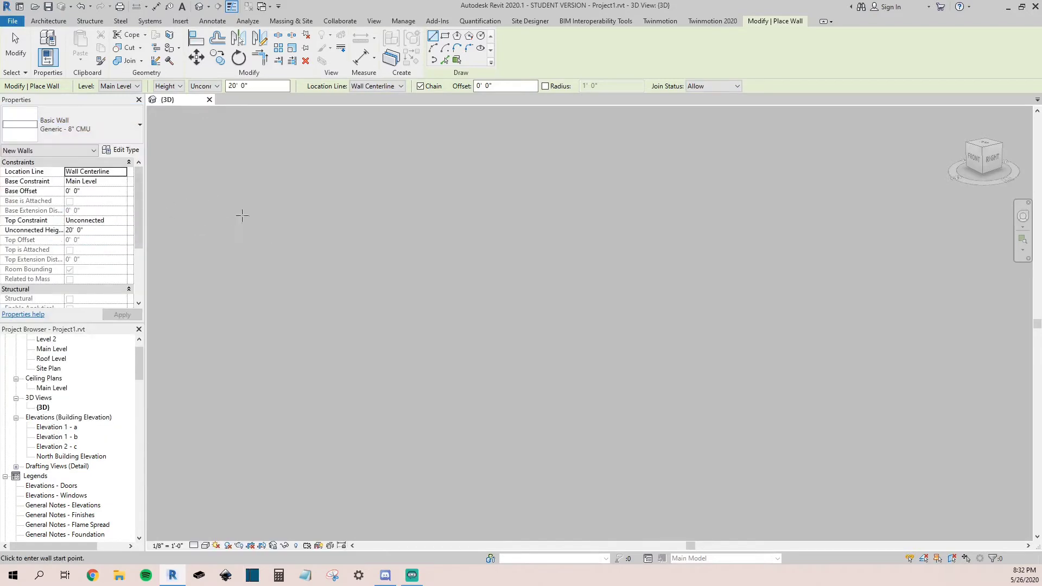
pyautogui.click(283, 271)
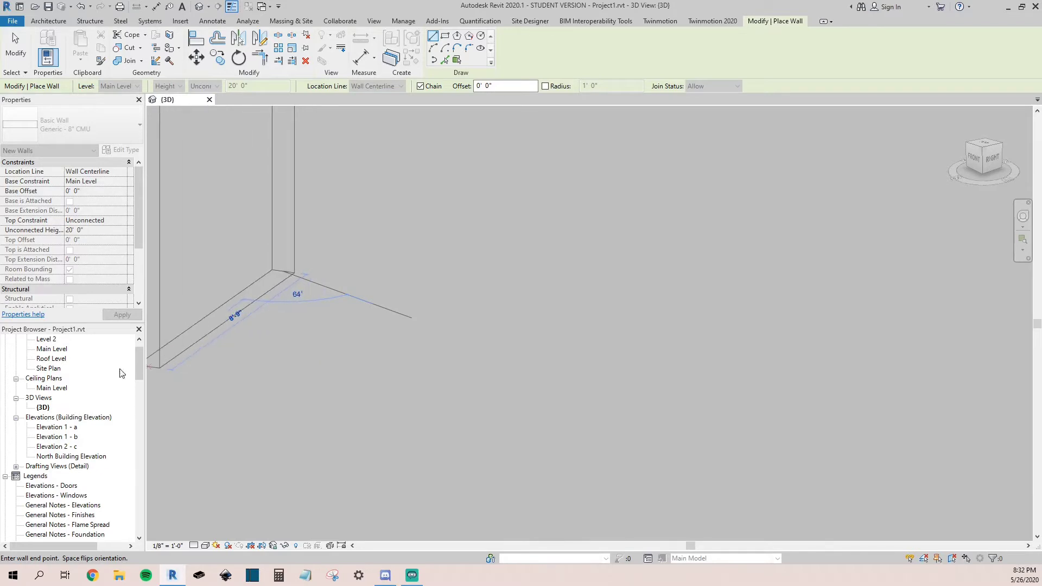
pyautogui.press('Escape')
# Step: Open the Main Level floor plan and choose Interior - A6.0 - Wood Stud - 6 1/2" as the type for a new architectural wall
pyautogui.click(51, 349)
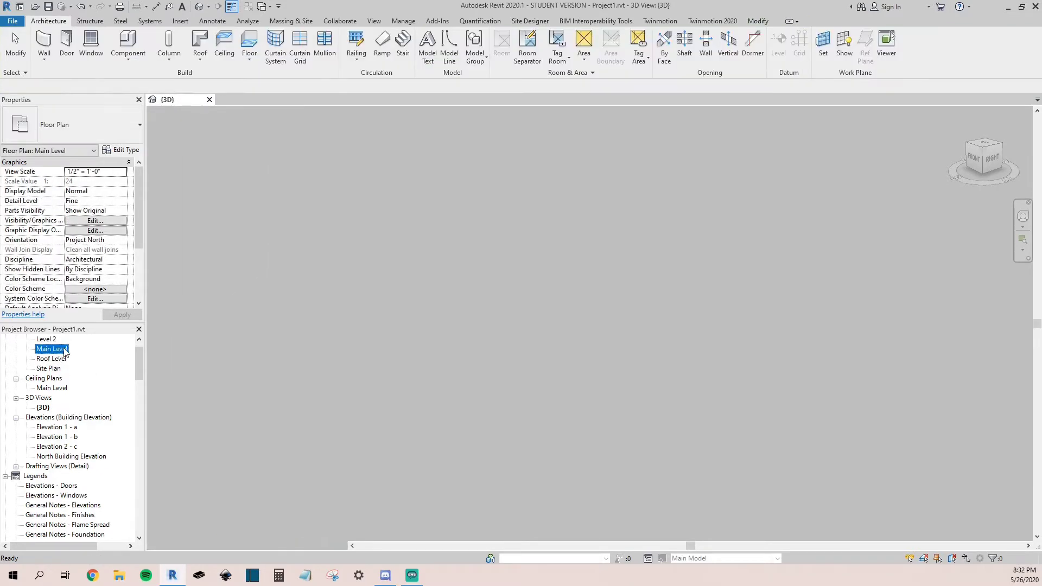
pyautogui.press('Return')
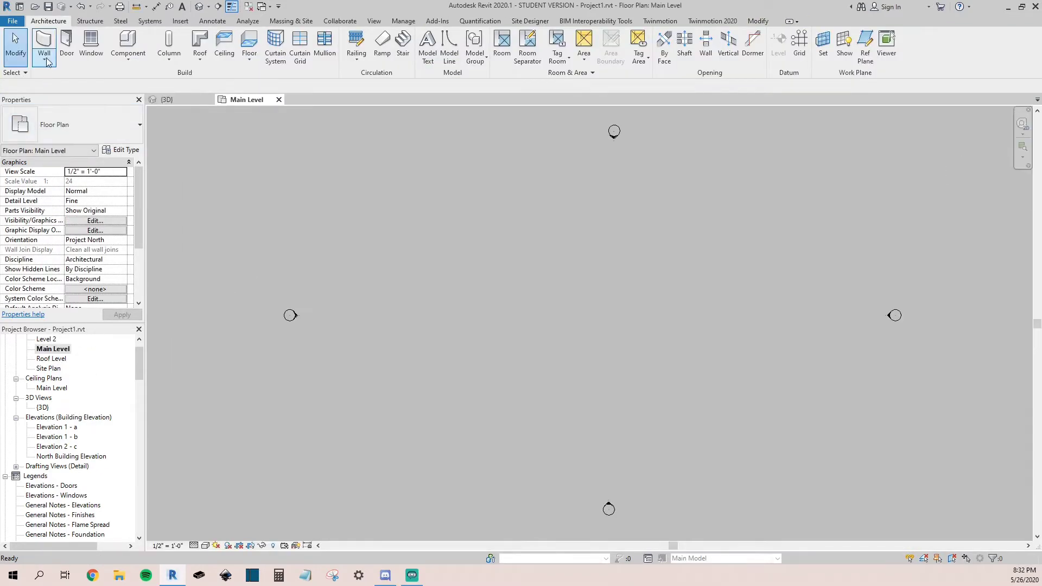
pyautogui.click(44, 60)
pyautogui.click(54, 78)
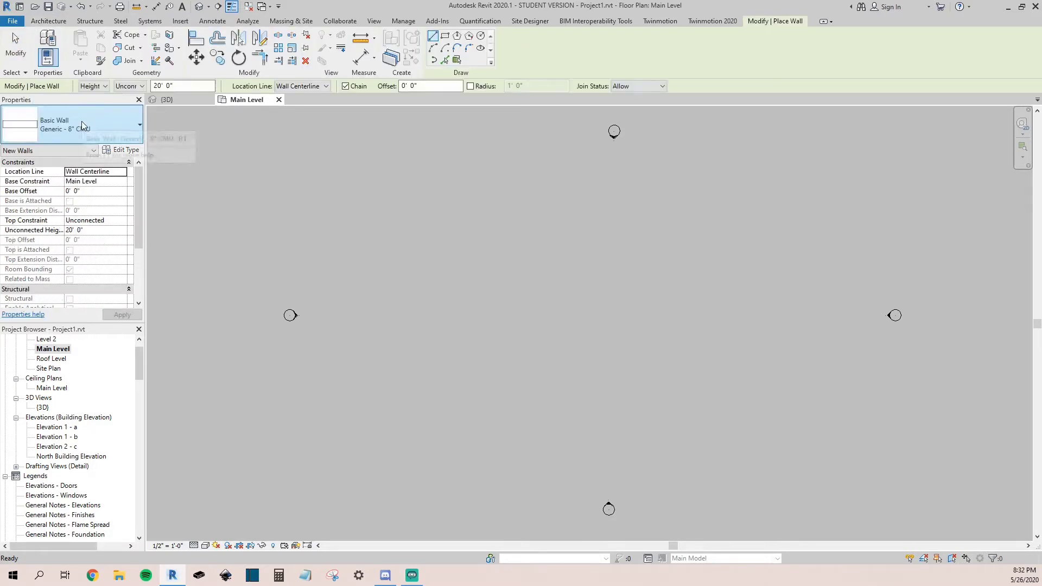
pyautogui.click(81, 121)
pyautogui.scroll(-5, 73, 253)
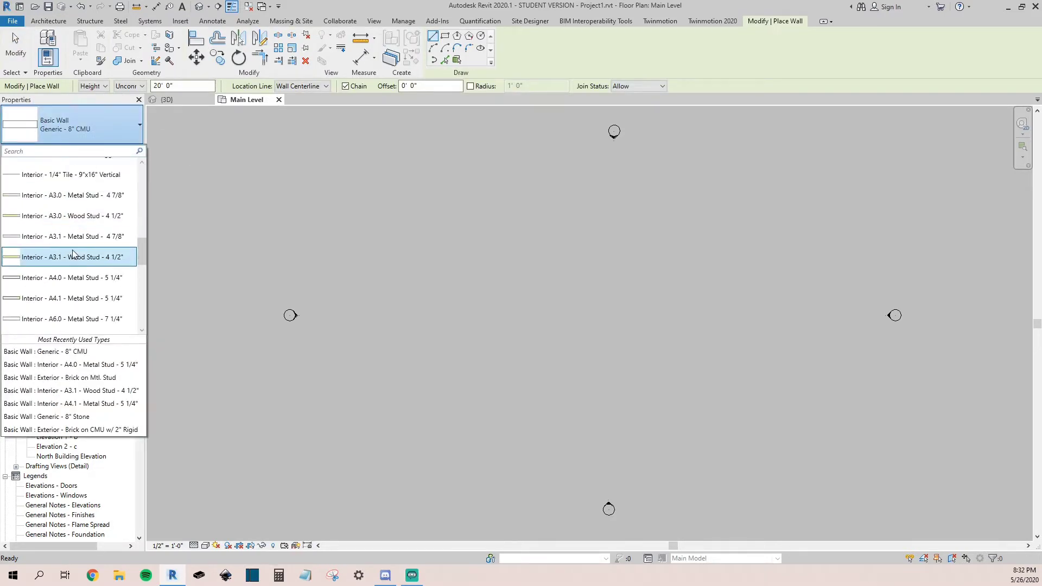
pyautogui.scroll(-1, 56, 240)
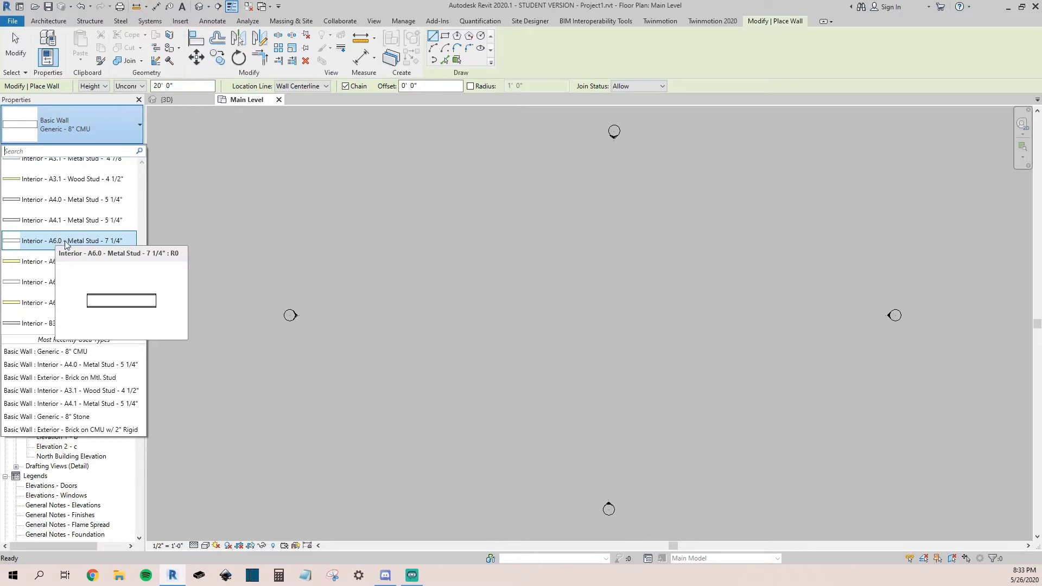
pyautogui.moveTo(67, 304)
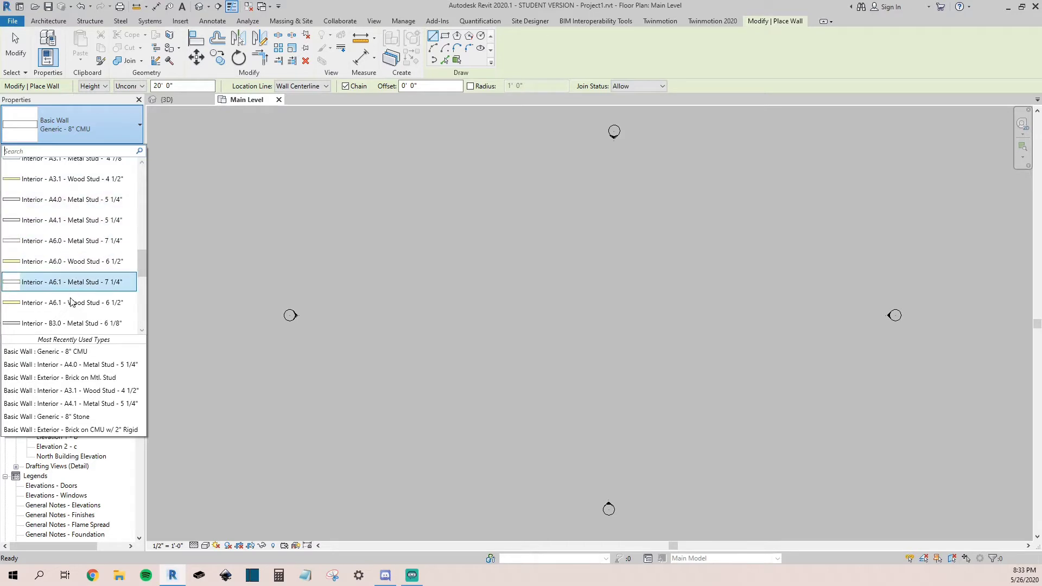
pyautogui.scroll(-10, 73, 300)
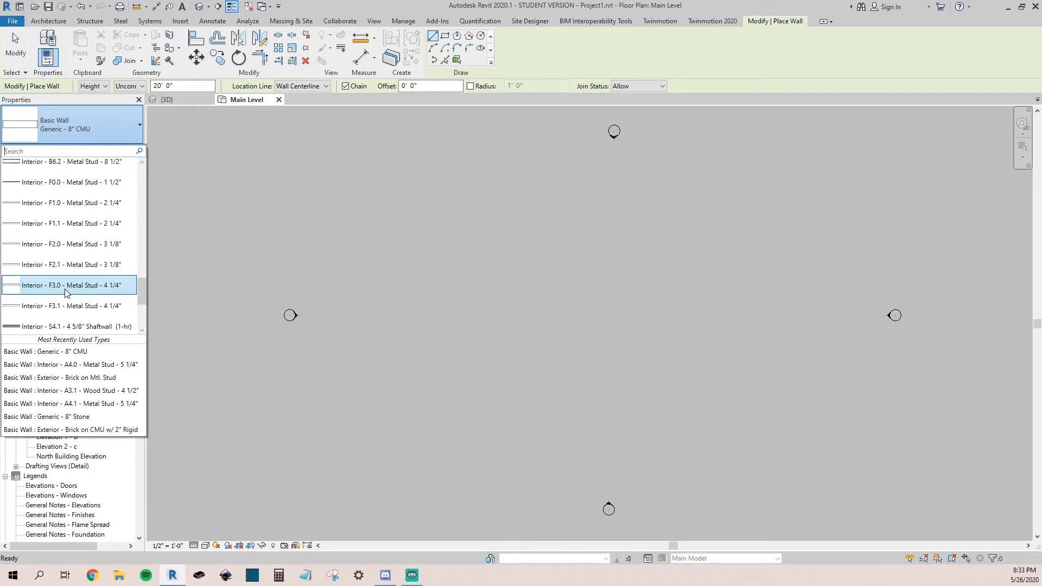
pyautogui.scroll(-2, 67, 293)
pyautogui.scroll(10, 67, 293)
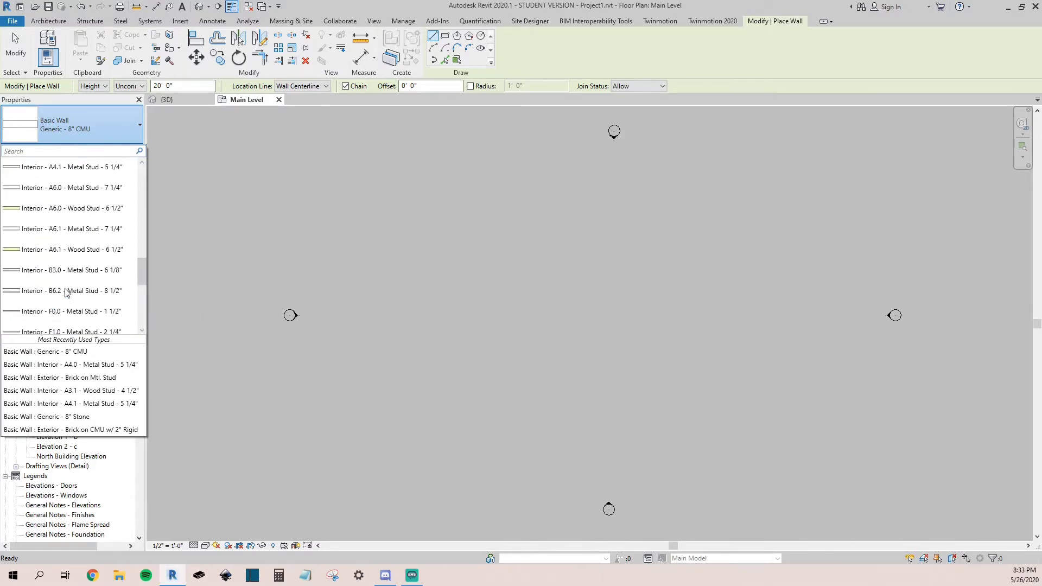
pyautogui.scroll(1, 67, 293)
pyautogui.scroll(-2, 66, 293)
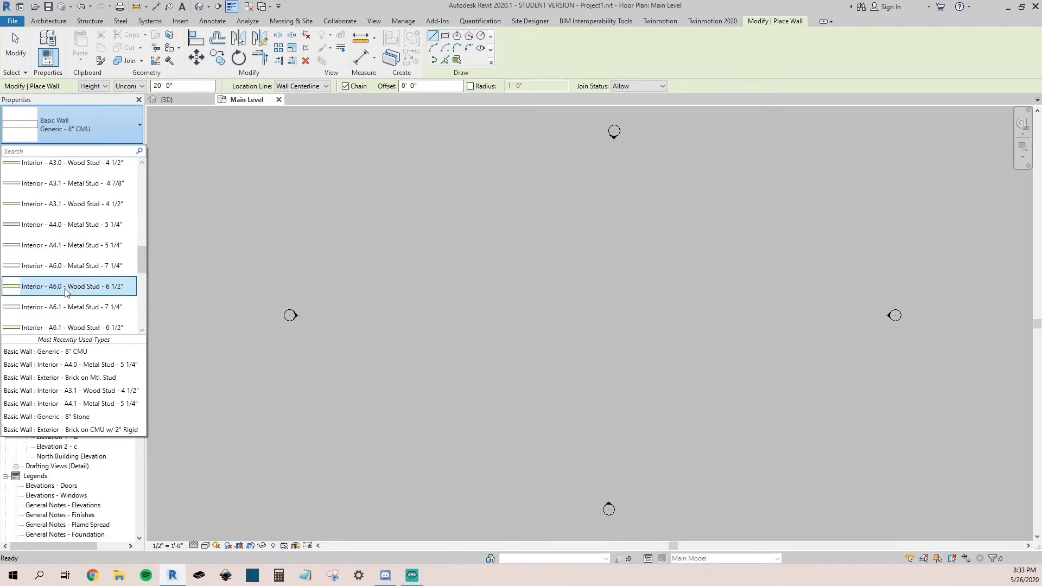
pyautogui.click(82, 294)
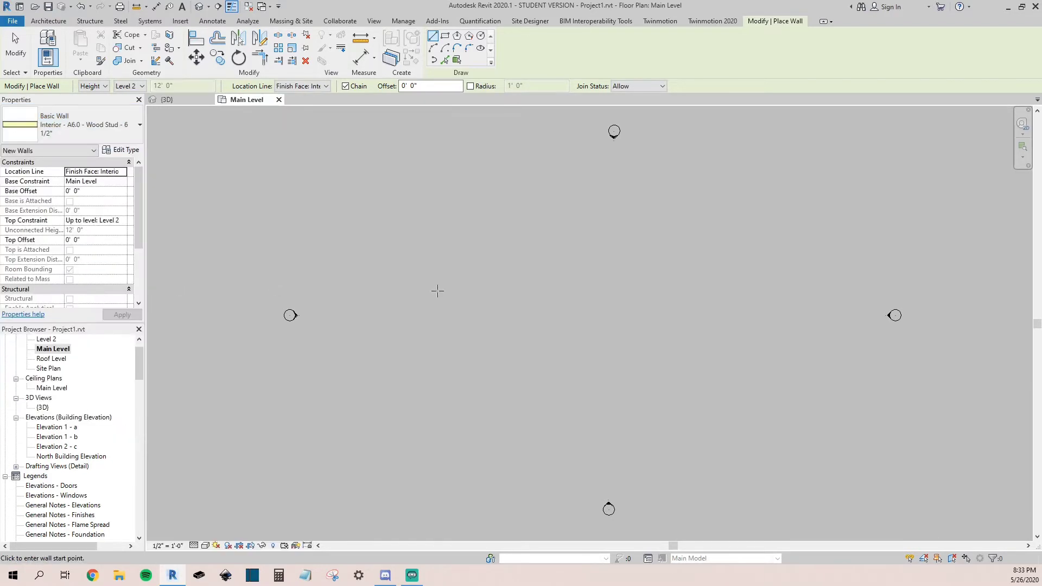
# Step: Draw one straight horizontal wall in the middle of the plan between the elevation markers
pyautogui.click(467, 321)
pyautogui.click(622, 321)
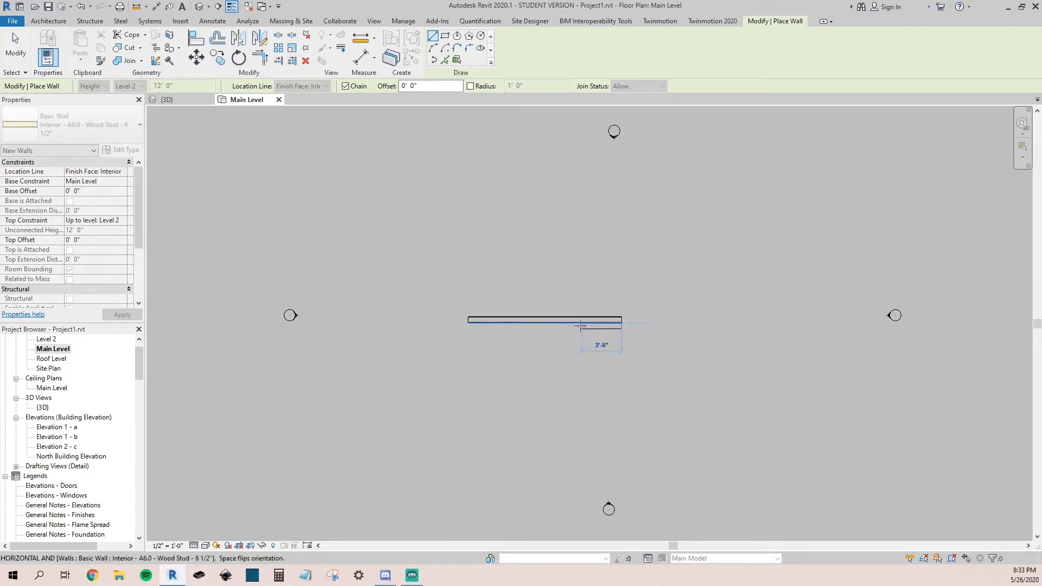
pyautogui.scroll(6, 582, 327)
pyautogui.press('Escape')
pyautogui.press('Escape')
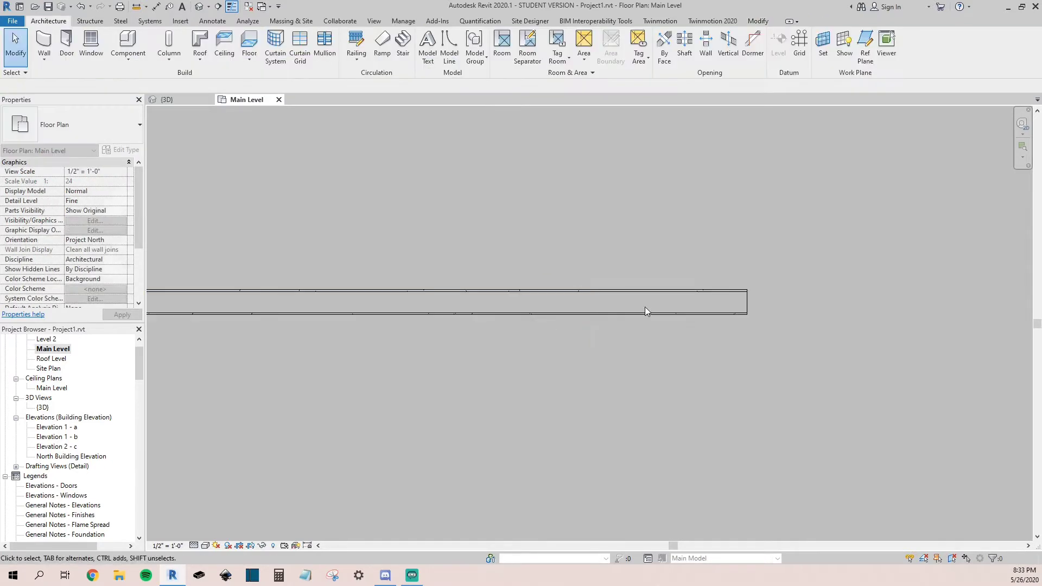
# Step: Examine the layer lines of the wood stud wall up close at its right end in plan
pyautogui.scroll(4, 697, 303)
pyautogui.moveTo(718, 306); pyautogui.dragTo(584, 289, button='middle')
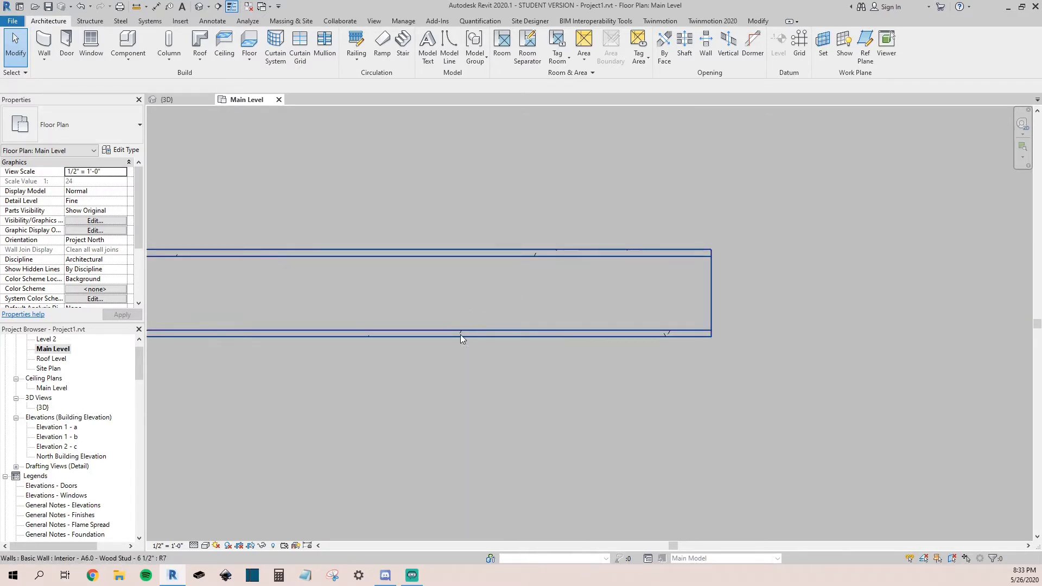
pyautogui.click(530, 255)
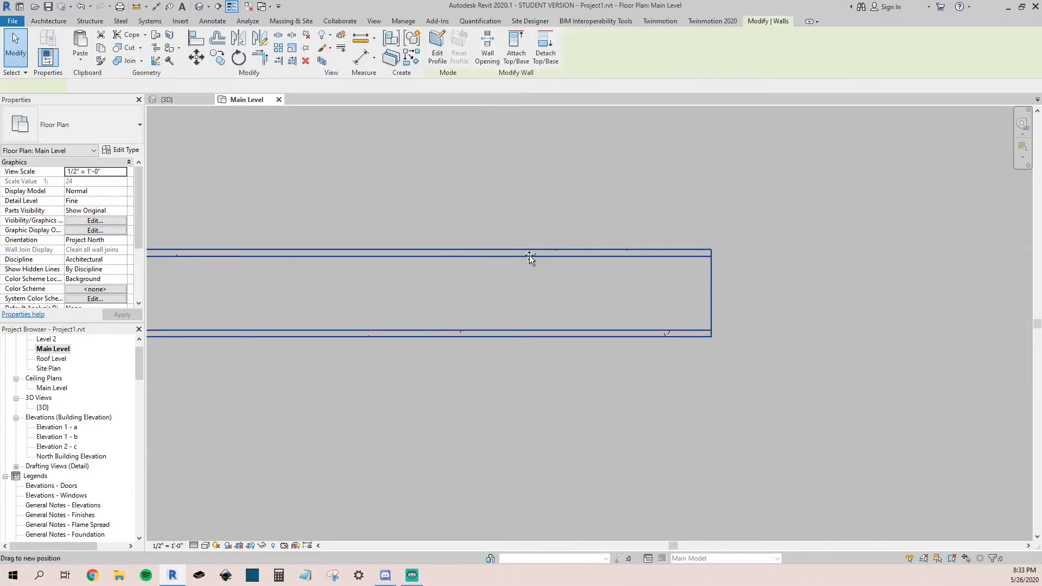
pyautogui.scroll(-3, 506, 255)
pyautogui.scroll(2, 490, 265)
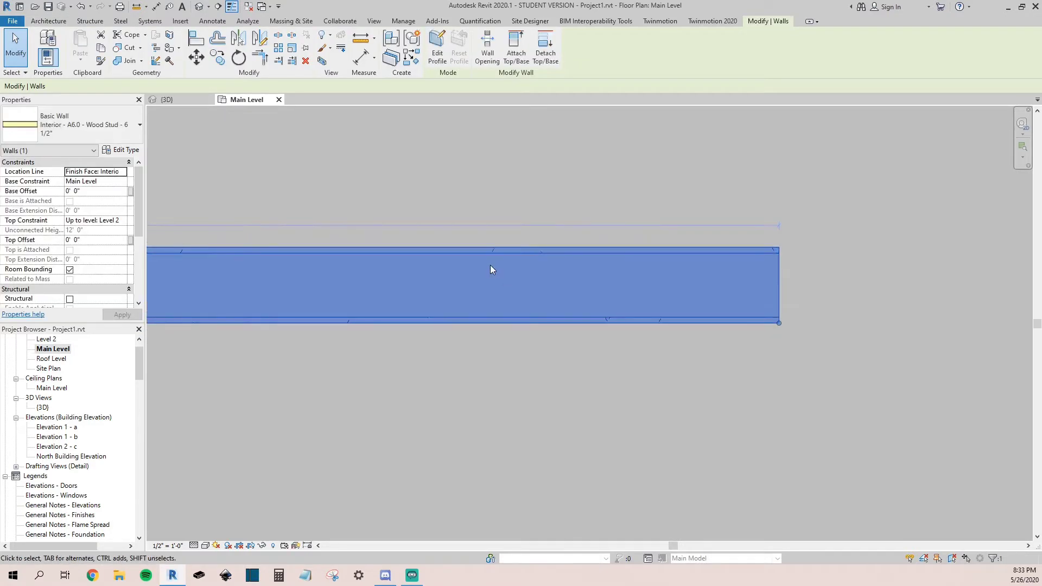
pyautogui.scroll(2, 444, 263)
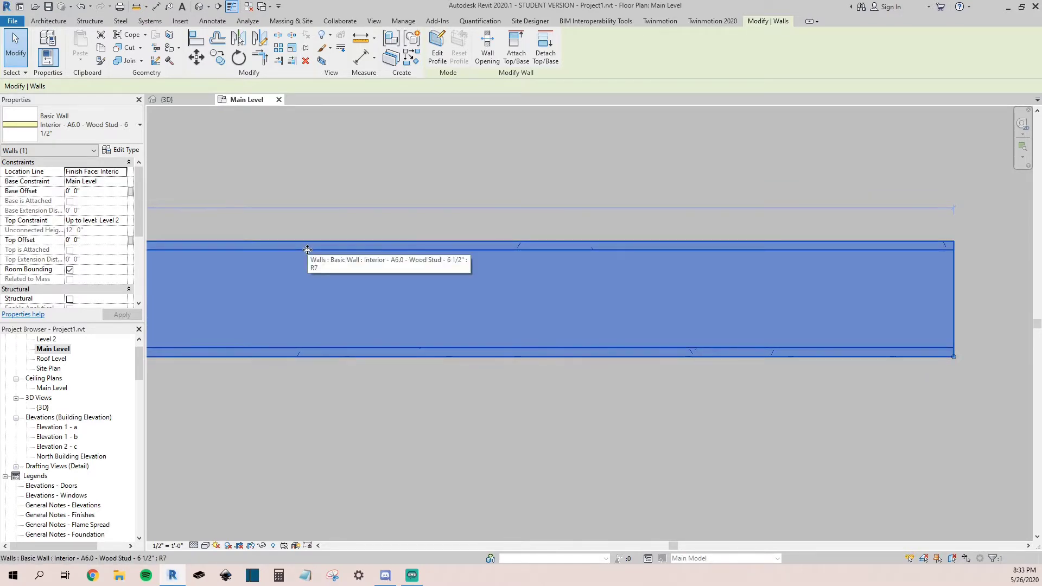
pyautogui.click(336, 174)
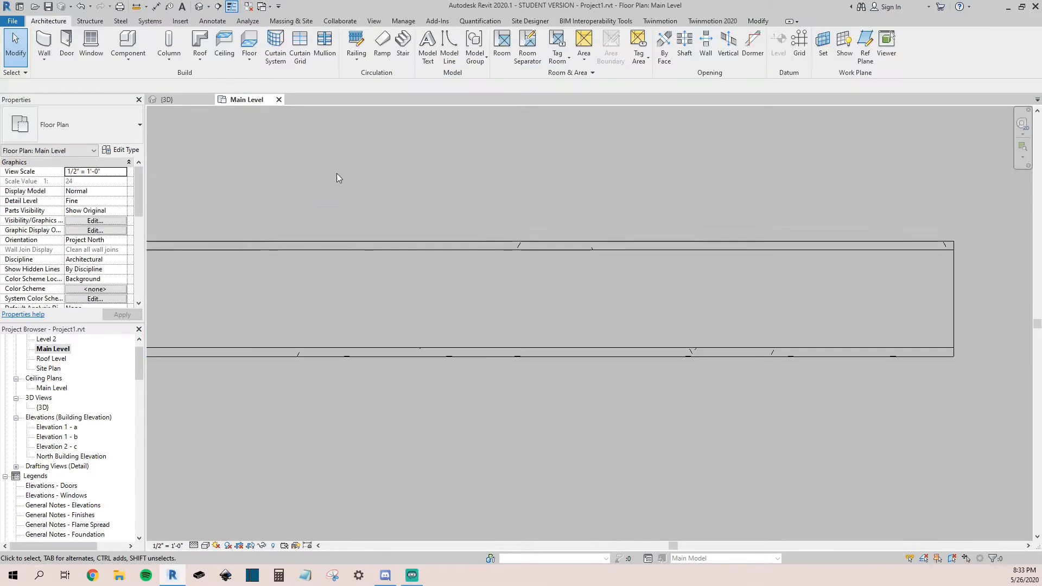
# Step: Open the layer structure of the wood stud wall's type and review its layer functions and materials
pyautogui.click(257, 243)
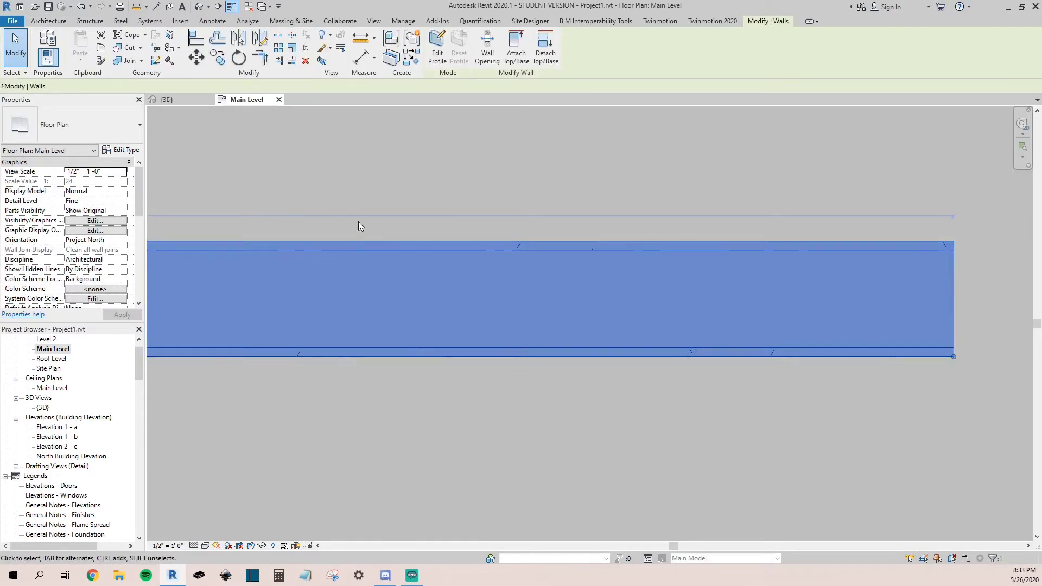
pyautogui.click(126, 152)
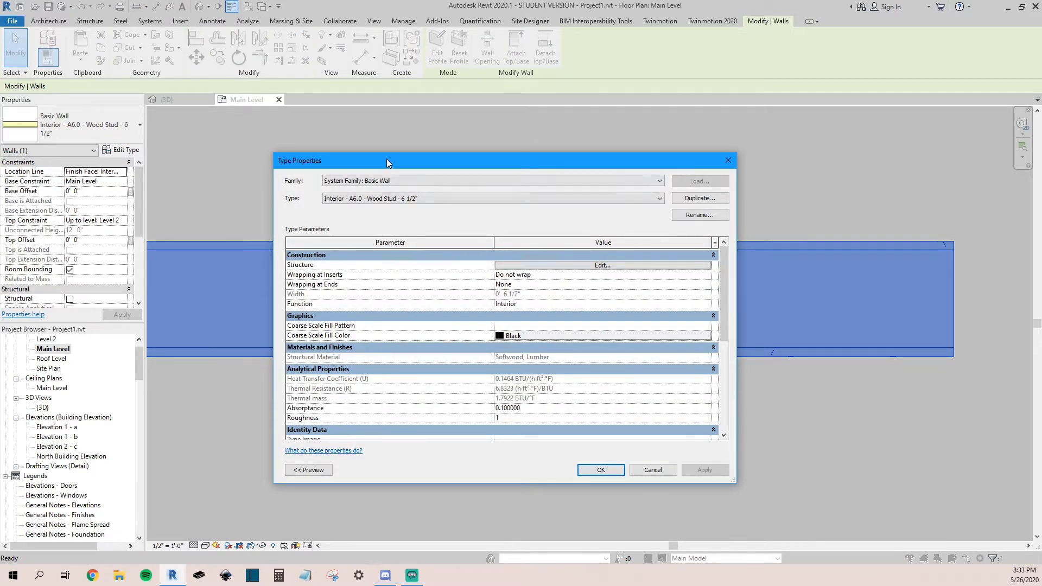
pyautogui.moveTo(386, 159)
pyautogui.mouseDown()
pyautogui.moveTo(300, 160)
pyautogui.moveTo(368, 149)
pyautogui.moveTo(431, 162)
pyautogui.moveTo(394, 144)
pyautogui.mouseUp()
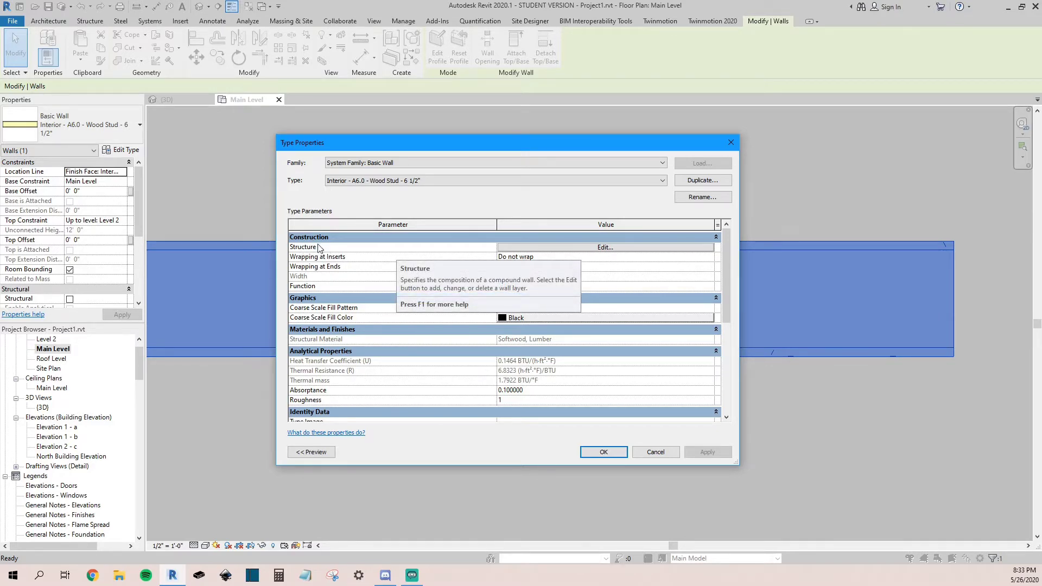
pyautogui.click(548, 248)
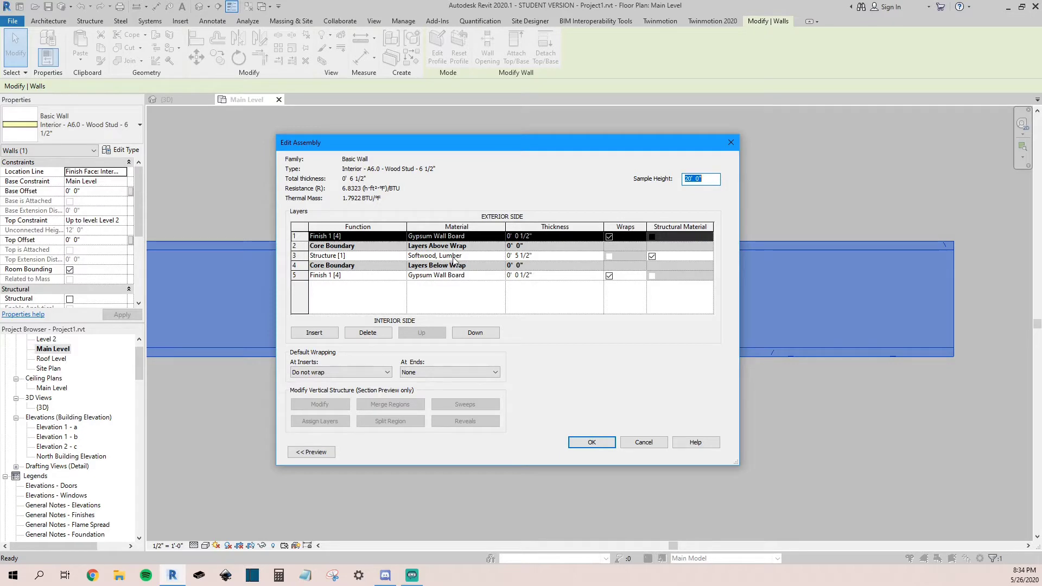
pyautogui.click(402, 237)
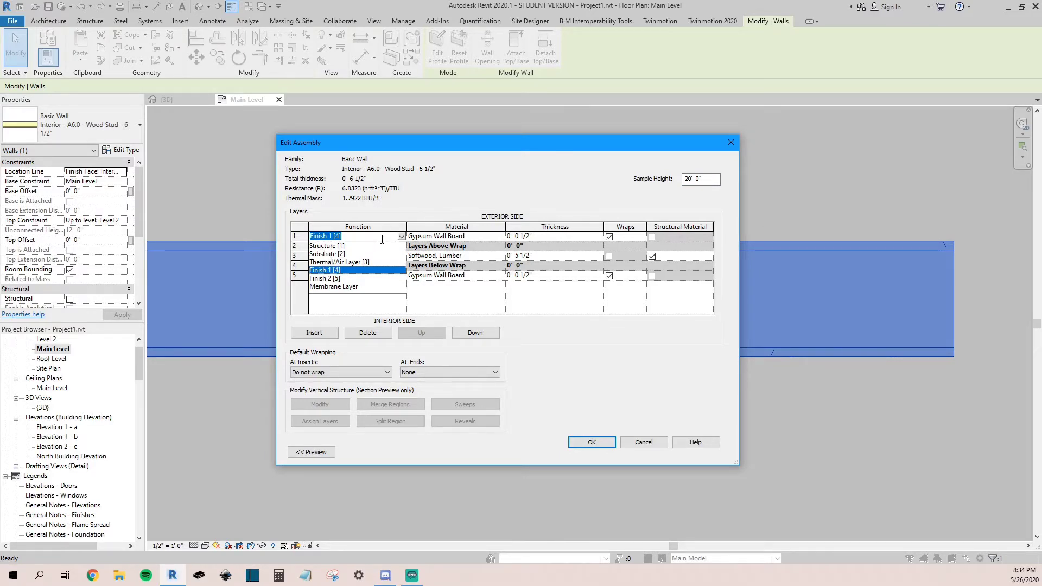
pyautogui.click(459, 297)
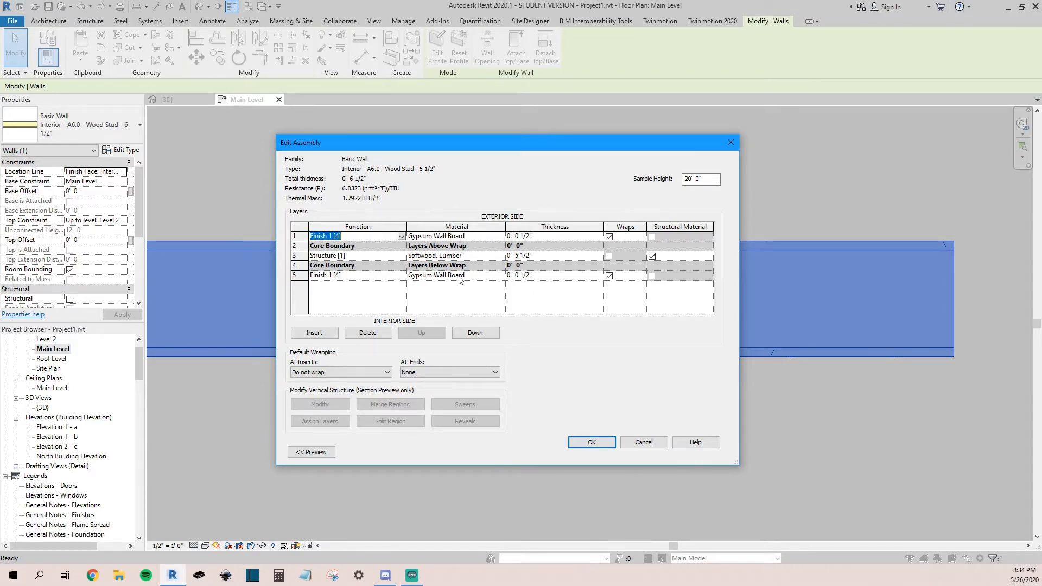
# Step: Preview the wall assembly in plan and section, inspect the layers at the wall's base, and close the type settings without changes
pyautogui.click(311, 451)
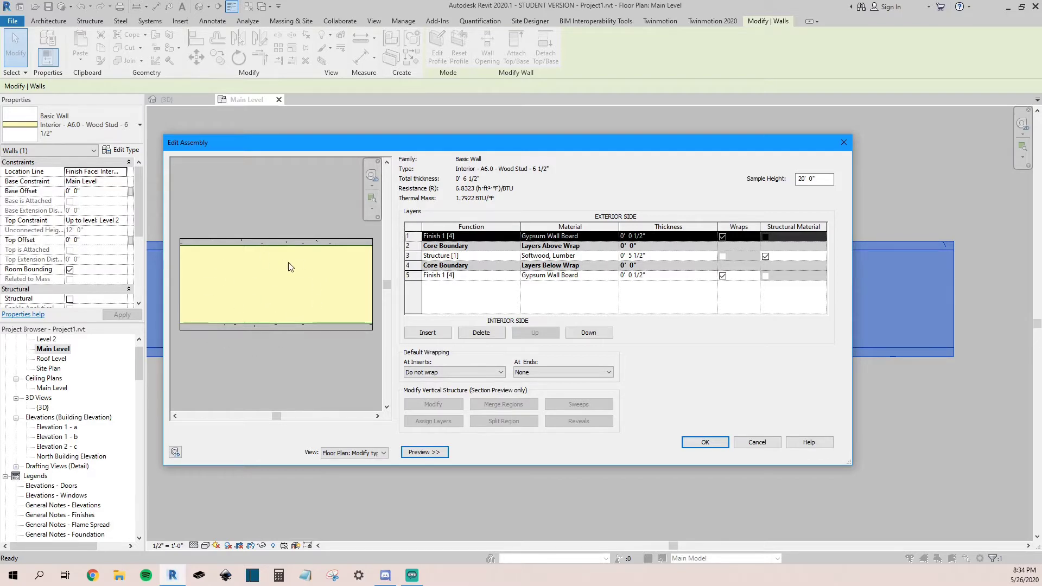
pyautogui.click(355, 453)
pyautogui.click(360, 469)
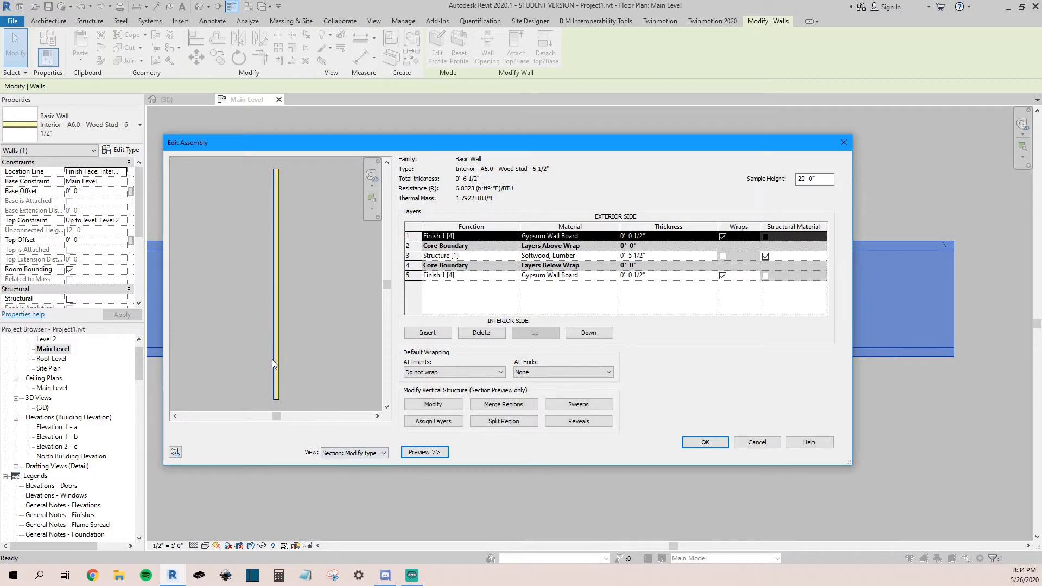
pyautogui.scroll(-1, 240, 345)
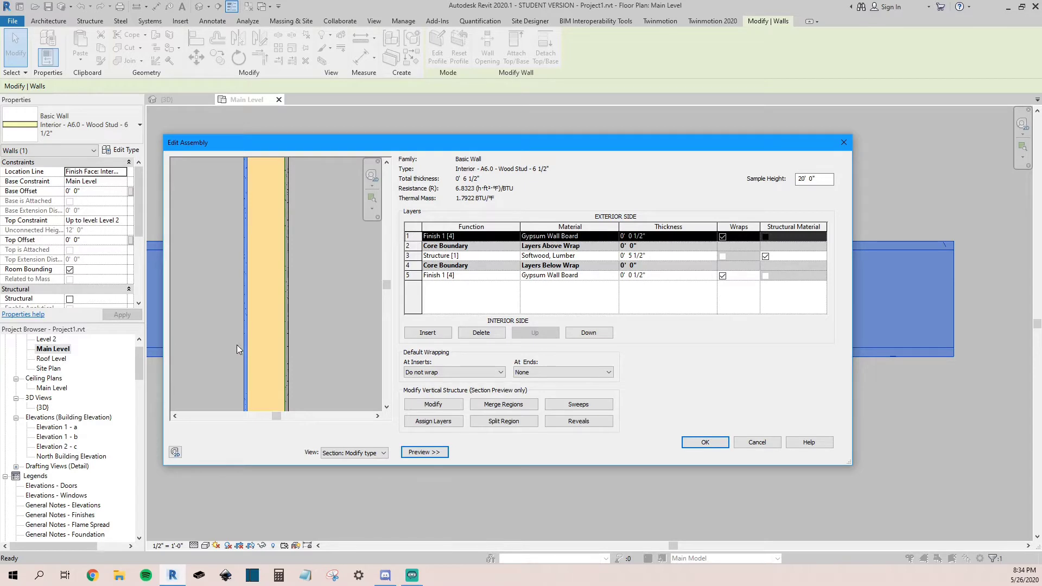
pyautogui.scroll(-2, 236, 344)
pyautogui.moveTo(253, 371); pyautogui.dragTo(270, 276, button='middle')
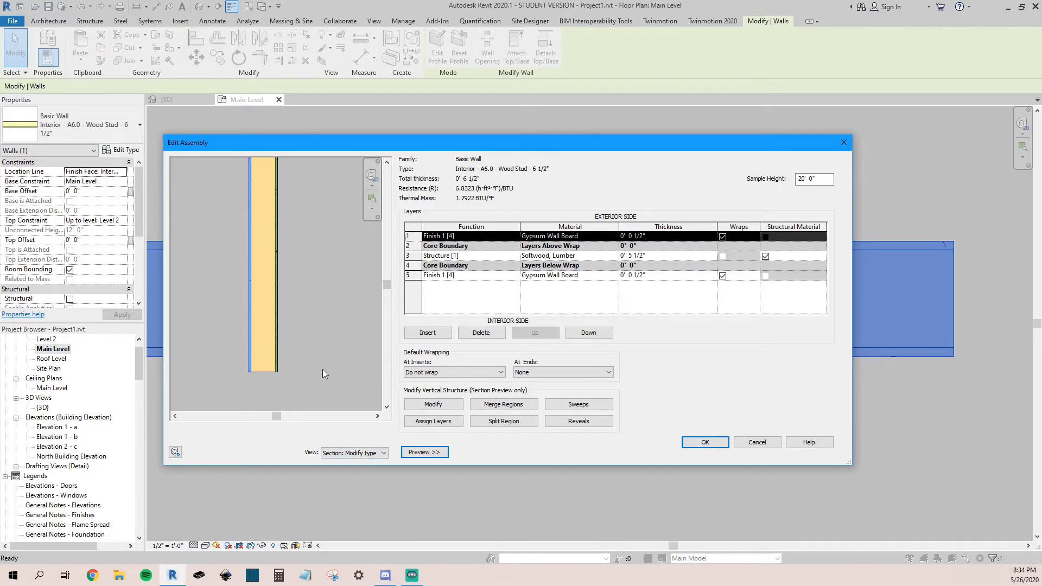
pyautogui.click(844, 144)
pyautogui.click(771, 452)
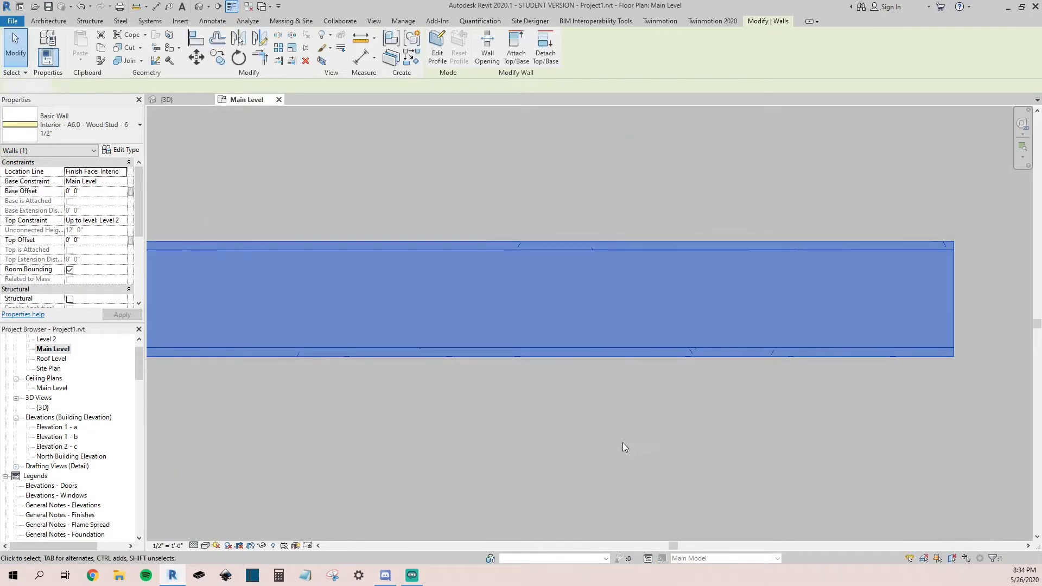
pyautogui.click(623, 443)
# Step: Draw one straight horizontal Exterior - Brick on Mtl. Stud wall, about 4'-7" long, just below the wood stud wall
pyautogui.click(44, 61)
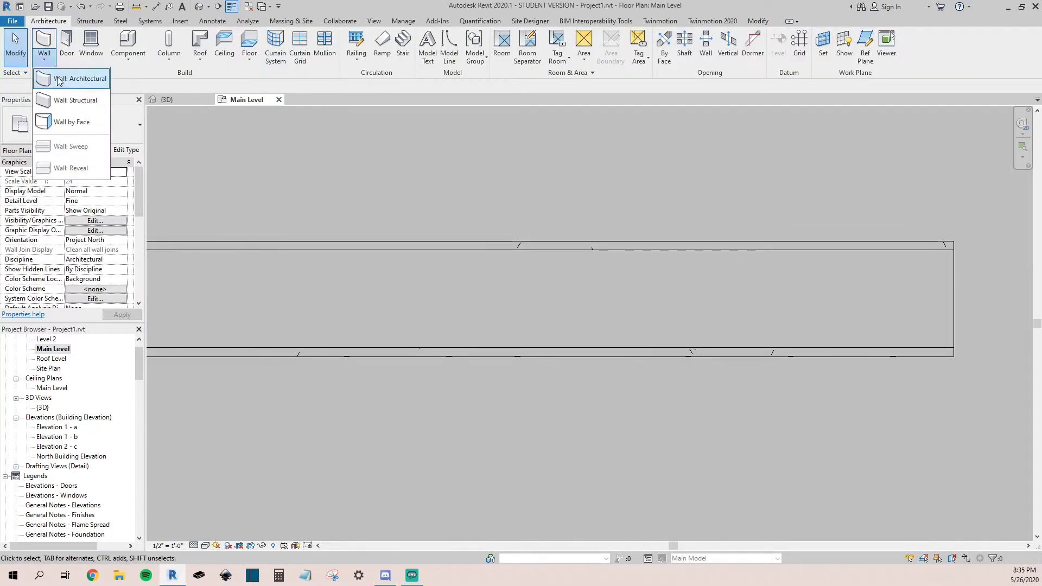
pyautogui.click(58, 79)
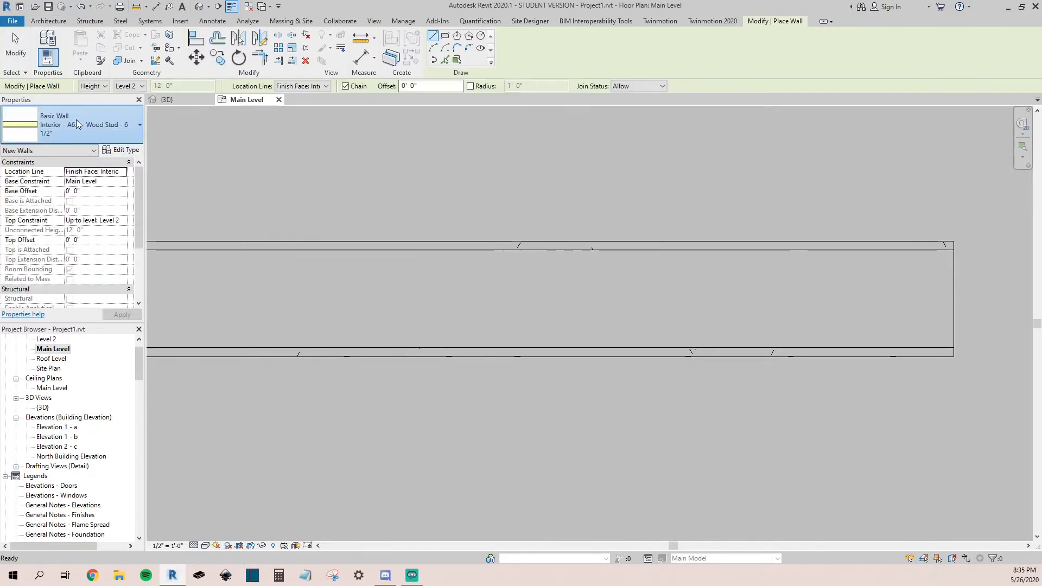
pyautogui.click(76, 124)
pyautogui.scroll(5, 81, 268)
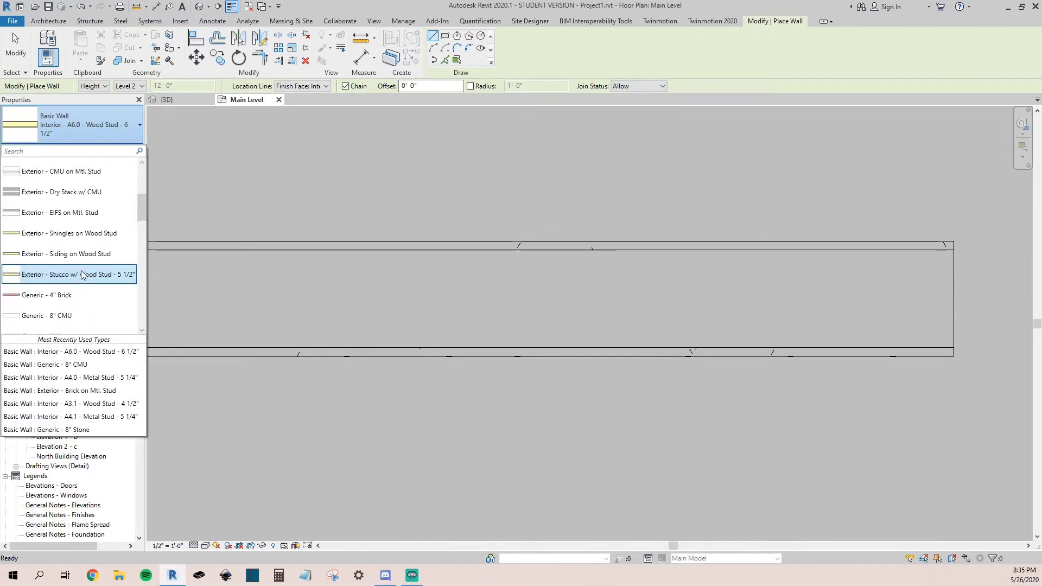
pyautogui.scroll(3, 79, 195)
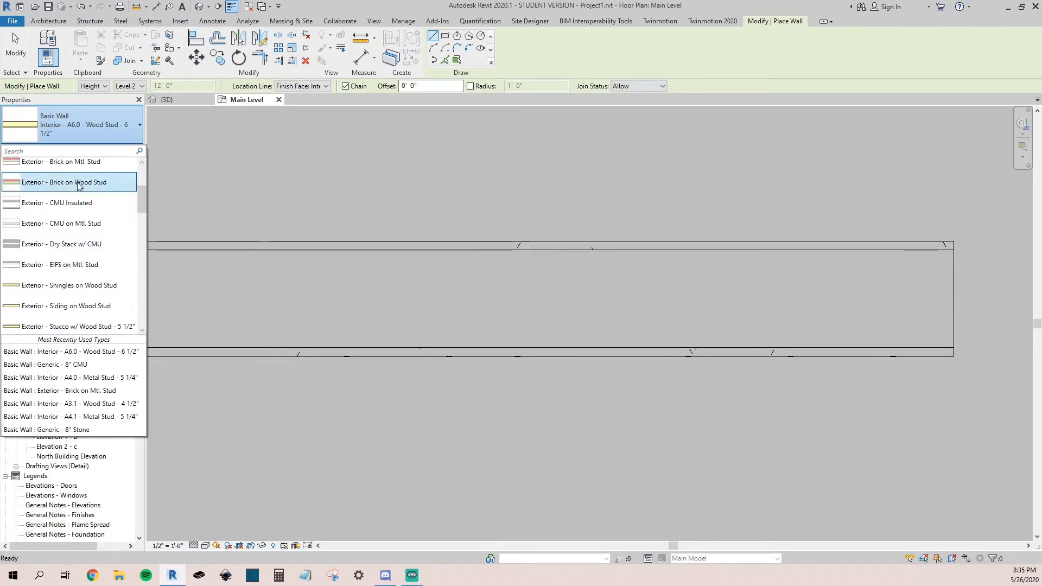
pyautogui.click(81, 164)
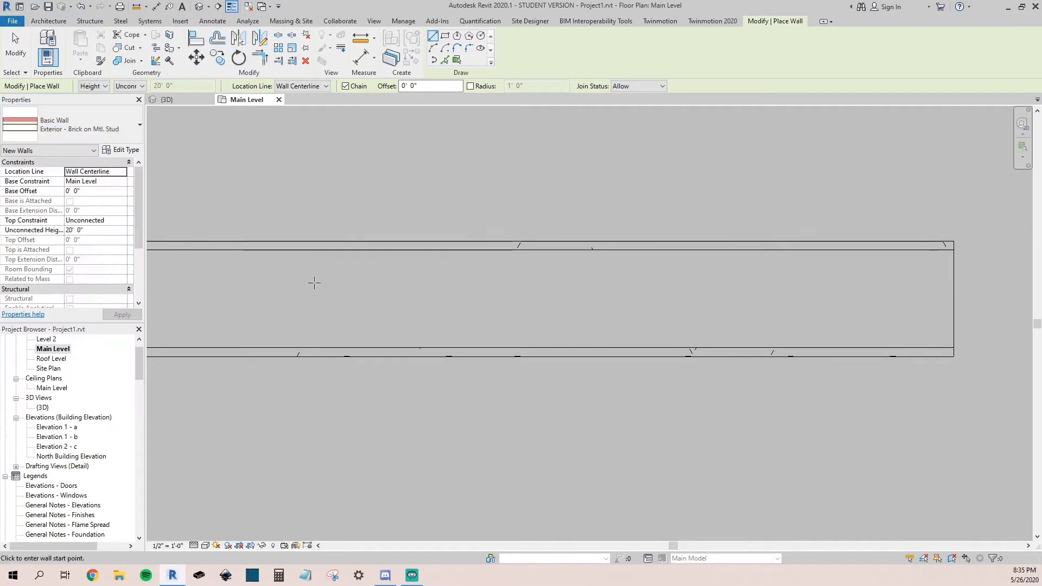
pyautogui.scroll(-3, 315, 283)
pyautogui.click(291, 402)
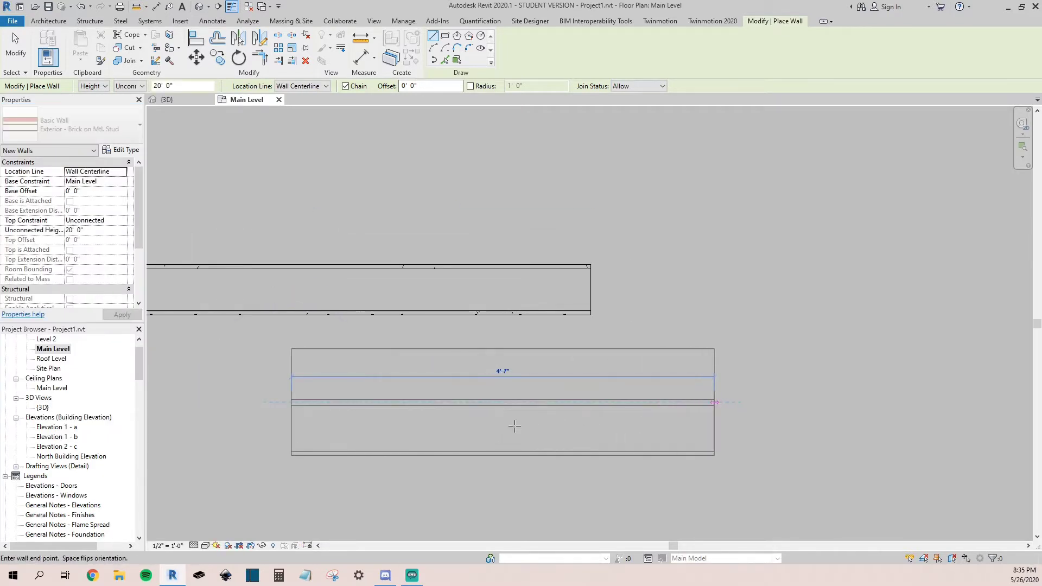
pyautogui.click(714, 402)
pyautogui.press('Escape')
pyautogui.press('Escape')
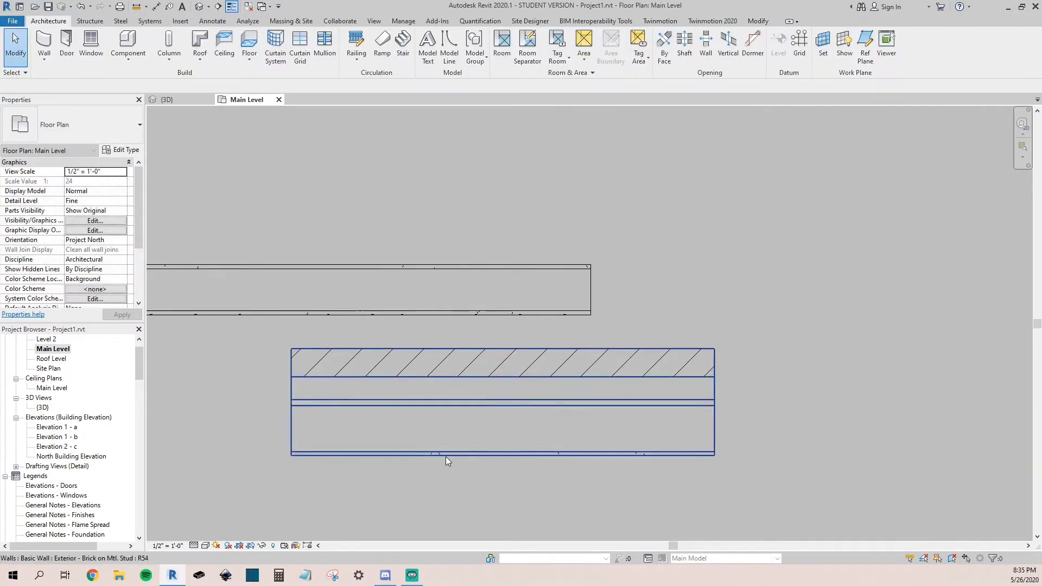
# Step: Examine the brick wall's layers up close in plan, from the hatched brick face to the interior finish
pyautogui.scroll(3, 445, 457)
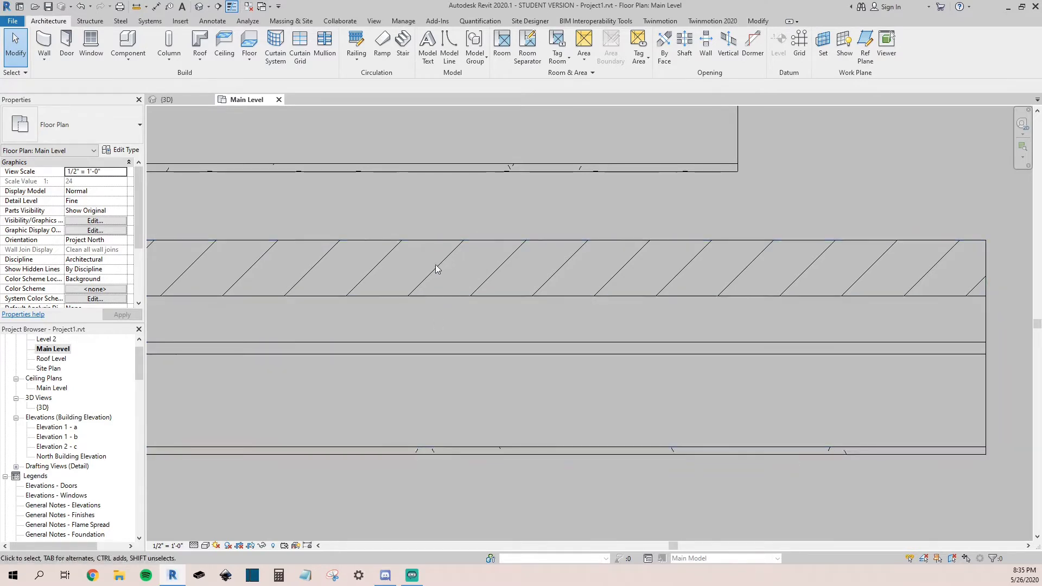
pyautogui.scroll(-2, 434, 295)
pyautogui.scroll(-2, 434, 296)
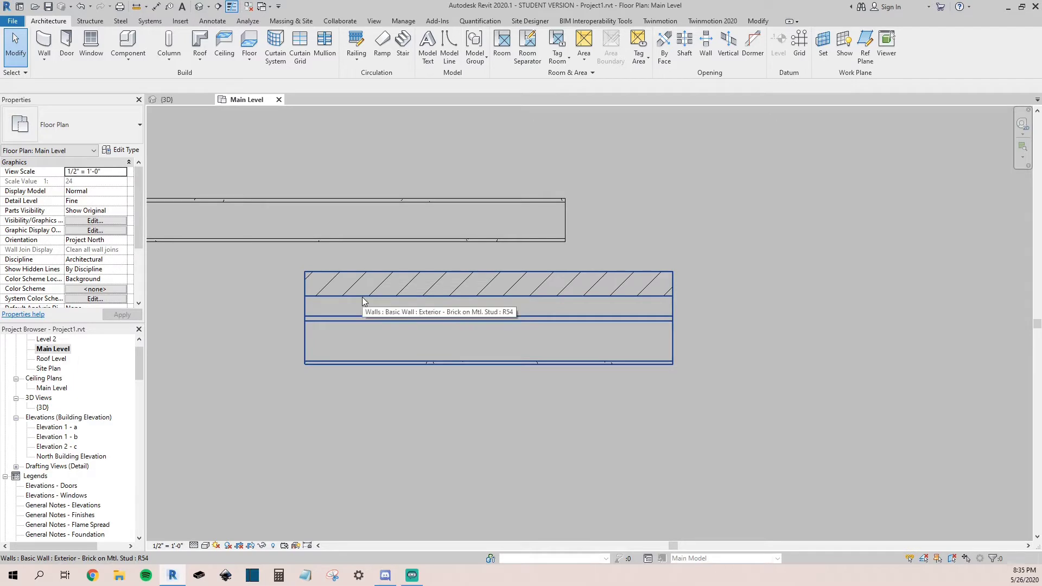
pyautogui.scroll(2, 354, 308)
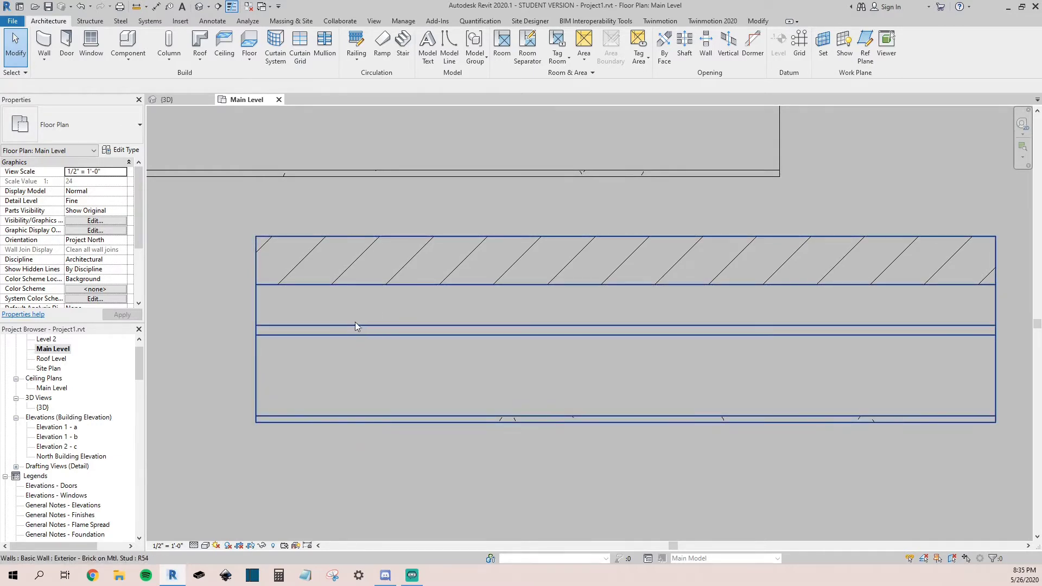
pyautogui.scroll(-3, 207, 287)
# Step: Review the functions, materials and thicknesses of all layers in the brick wall type's structure, then close the type settings without changes
pyautogui.click(300, 289)
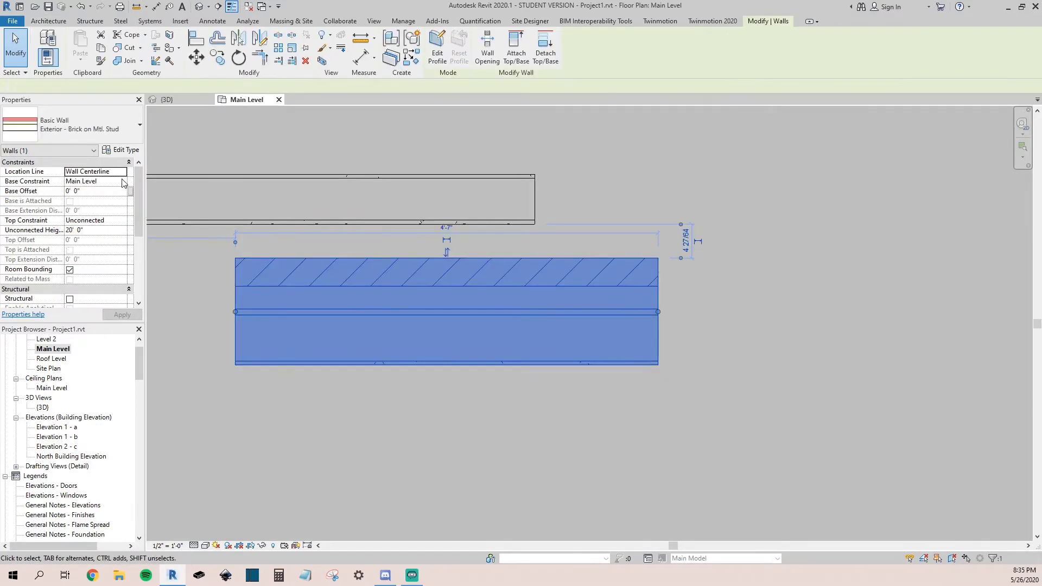
pyautogui.click(122, 149)
pyautogui.click(639, 248)
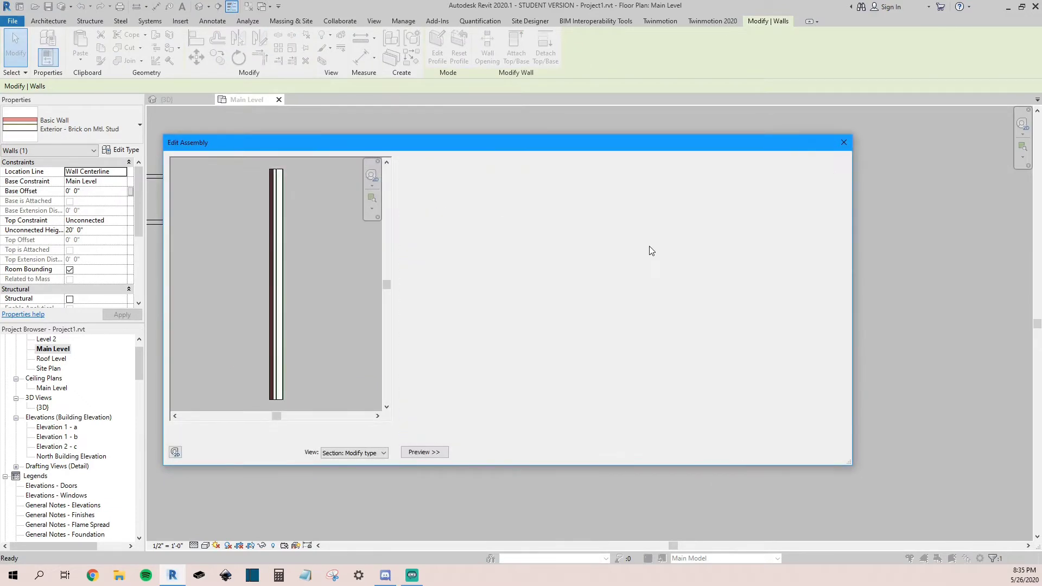
pyautogui.scroll(-2, 531, 270)
pyautogui.scroll(2, 531, 270)
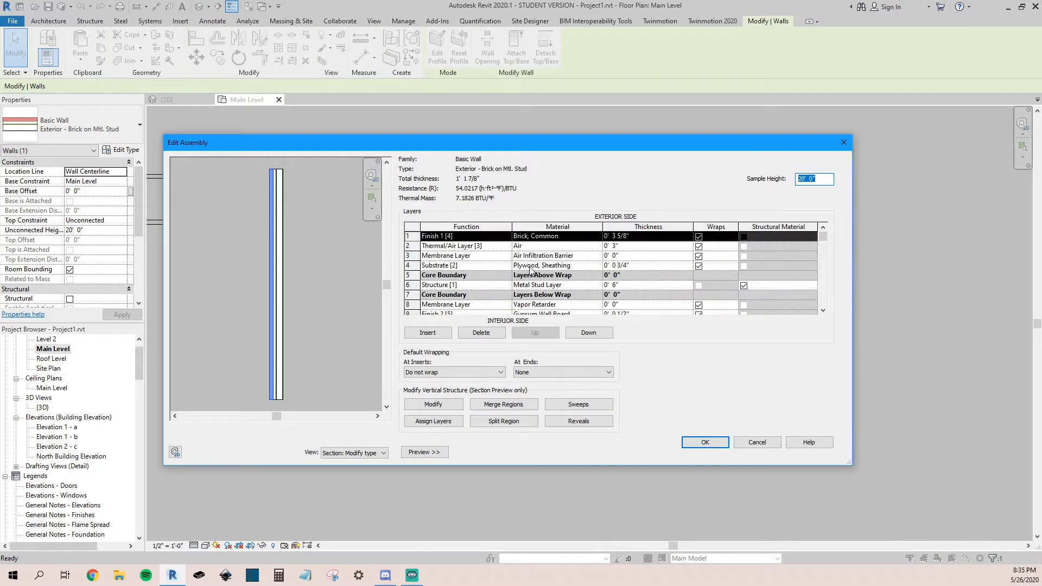
pyautogui.scroll(-2, 513, 270)
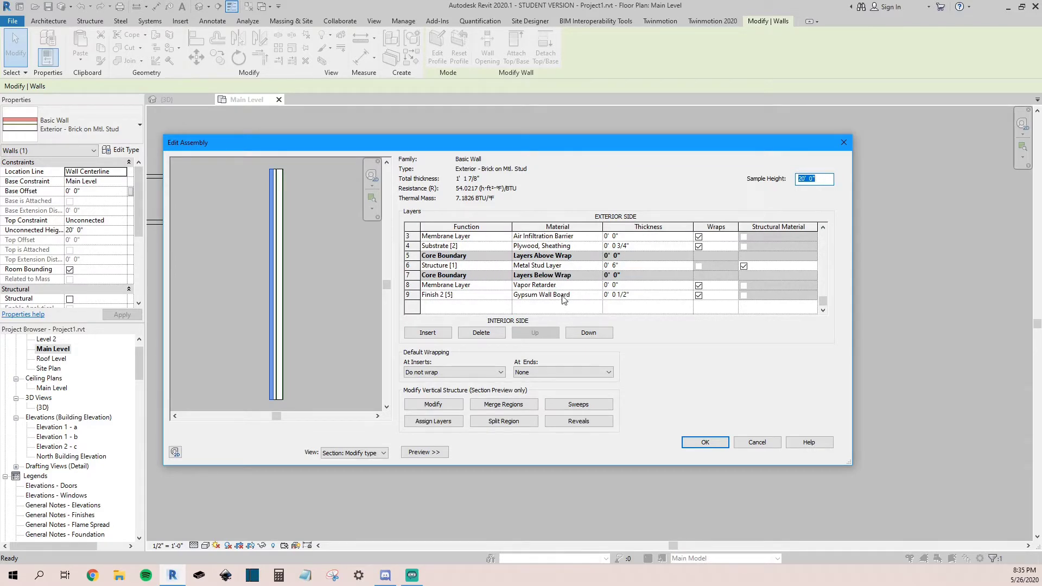
pyautogui.scroll(2, 483, 296)
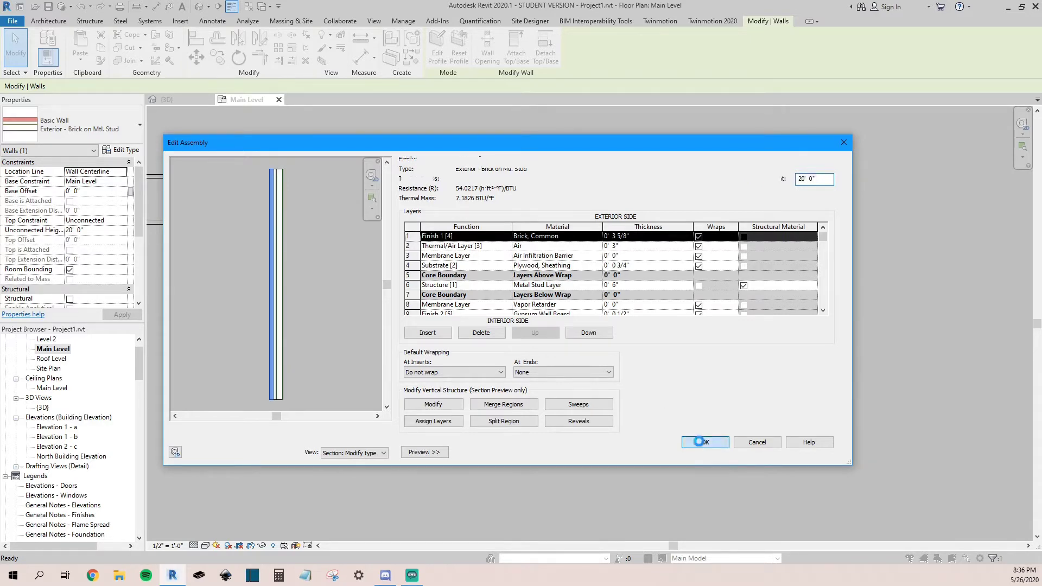
pyautogui.click(706, 442)
pyautogui.click(716, 452)
# Step: Delete the brick wall and the wood stud wall from the plan
pyautogui.scroll(-4, 507, 334)
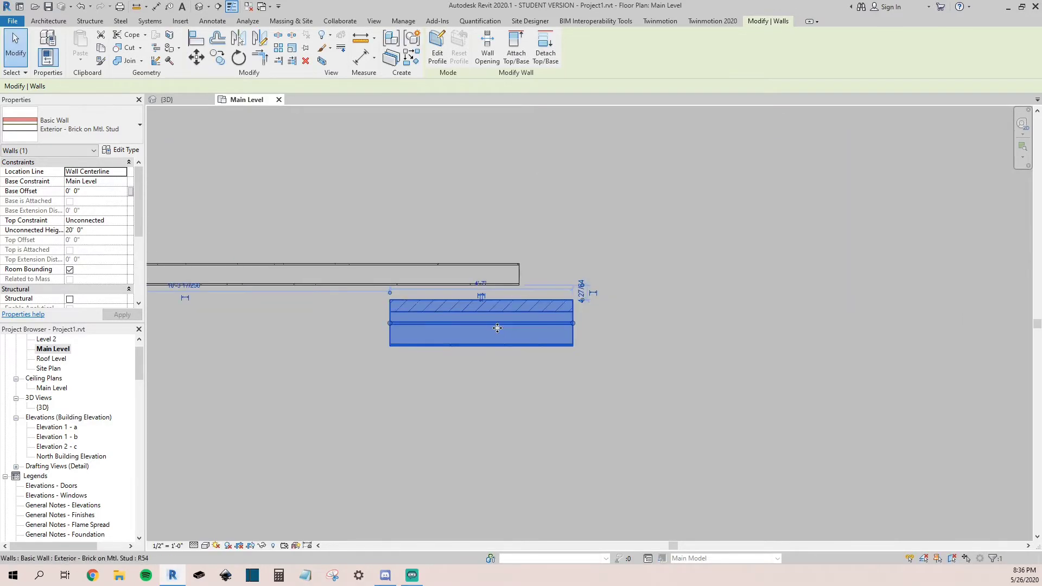
pyautogui.press('Delete')
pyautogui.scroll(-3, 520, 330)
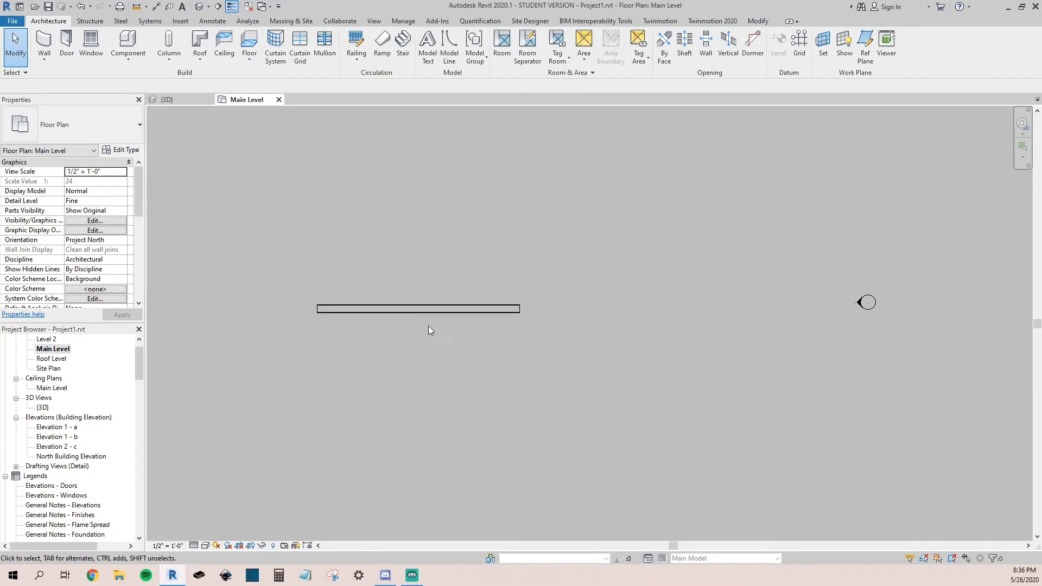
pyautogui.scroll(2, 428, 326)
pyautogui.click(391, 294)
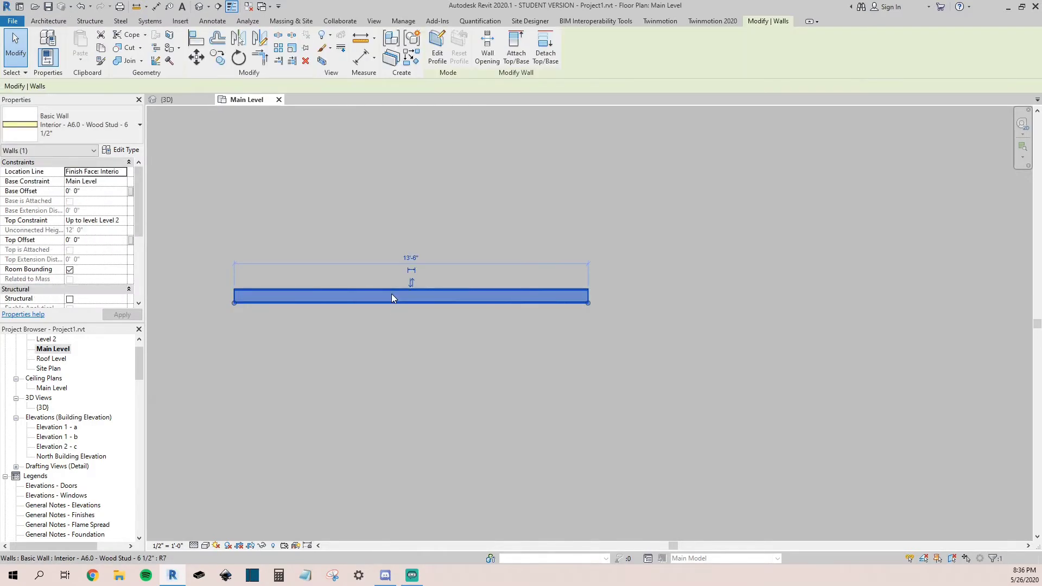
pyautogui.press('Delete')
# Step: Draw a closed rectangle of four Exterior - Brick on Mtl. Stud walls, about 6'-7" deep, and move its right wall out to about 16'-4" inside width
pyautogui.click(44, 59)
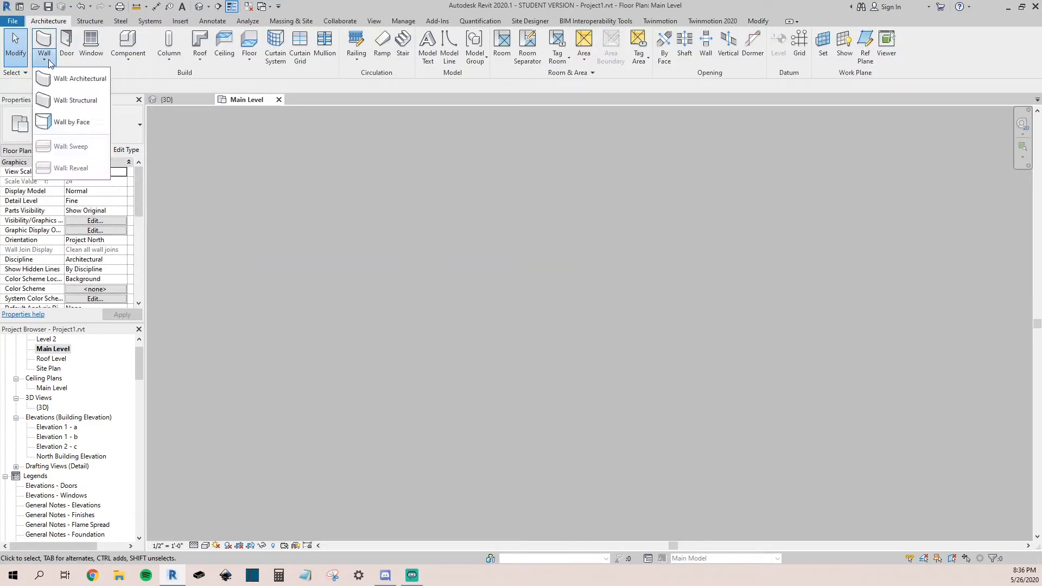
pyautogui.click(70, 79)
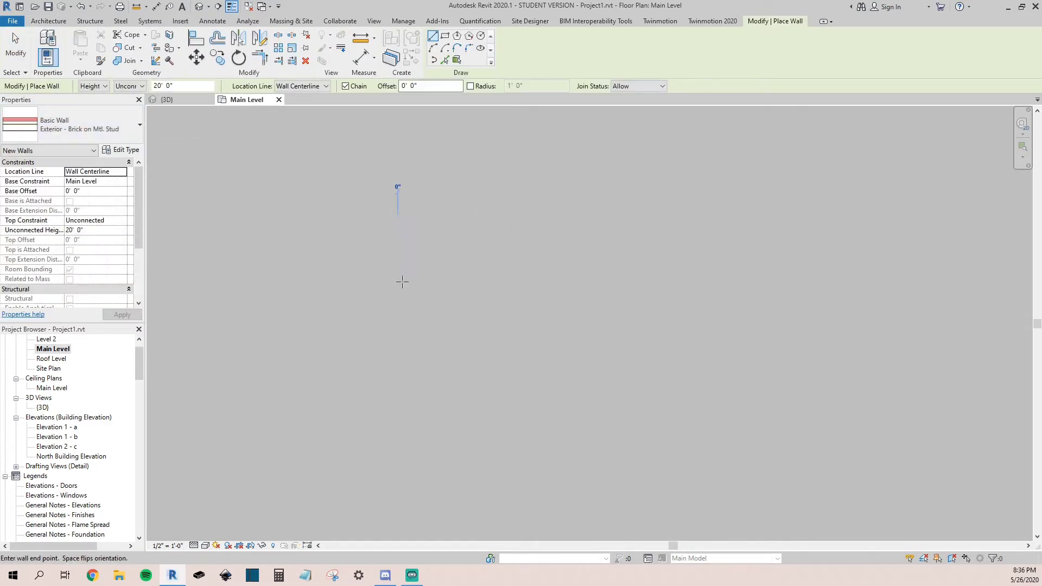
pyautogui.click(398, 218)
pyautogui.click(399, 390)
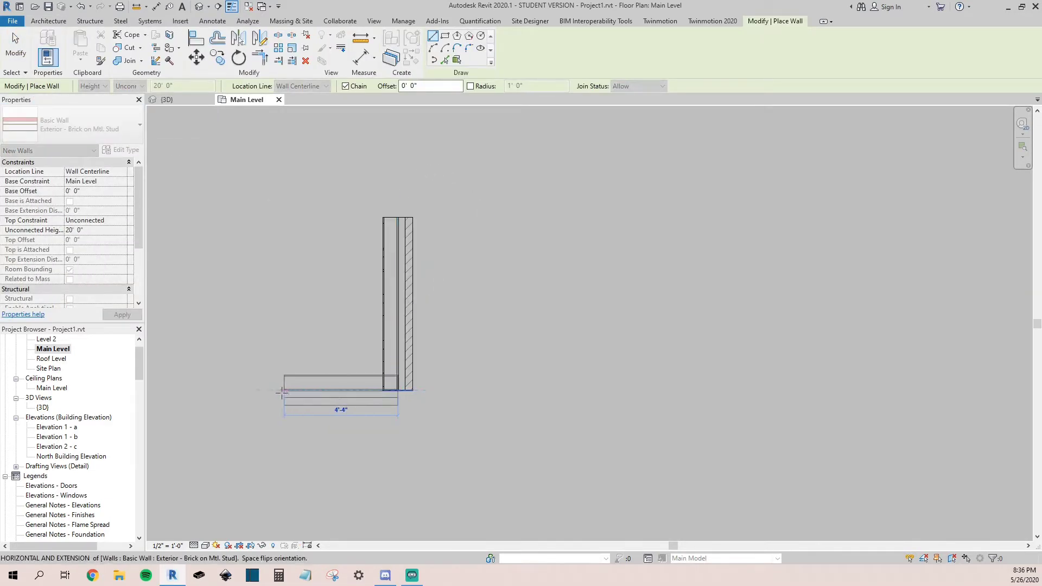
pyautogui.click(253, 390)
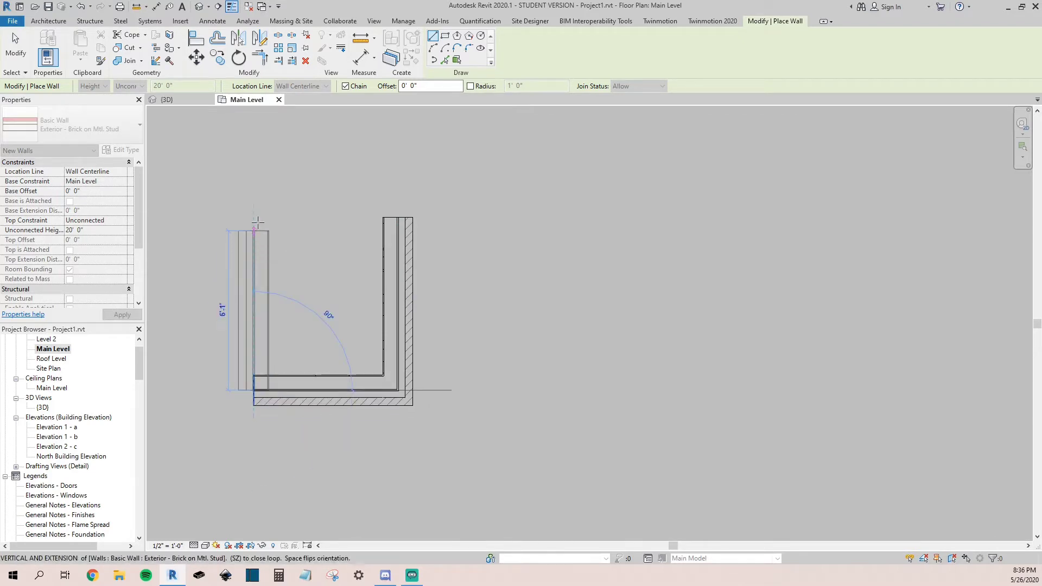
pyautogui.click(250, 218)
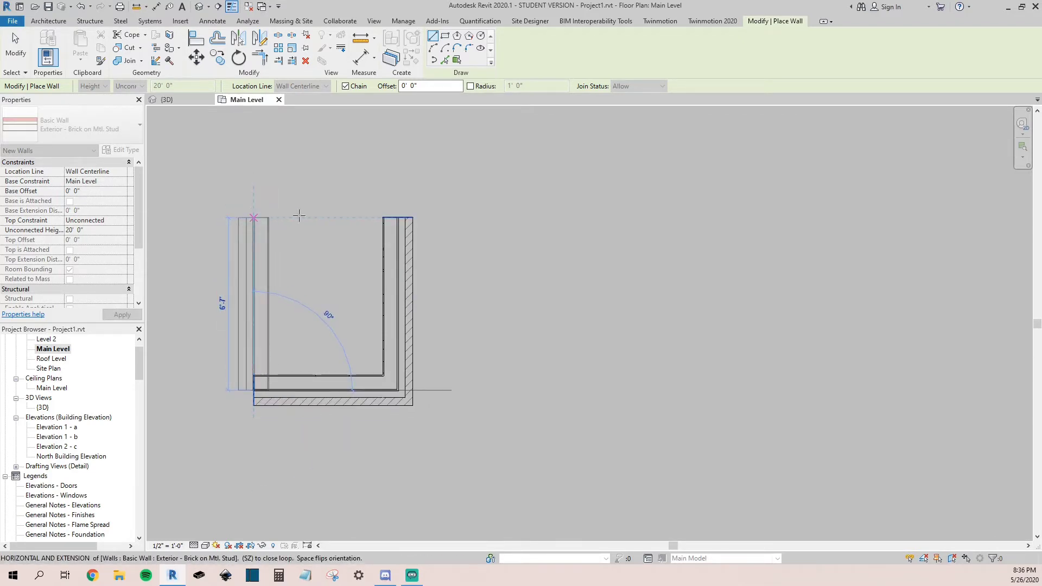
pyautogui.click(397, 217)
pyautogui.press('Escape')
pyautogui.press('Escape')
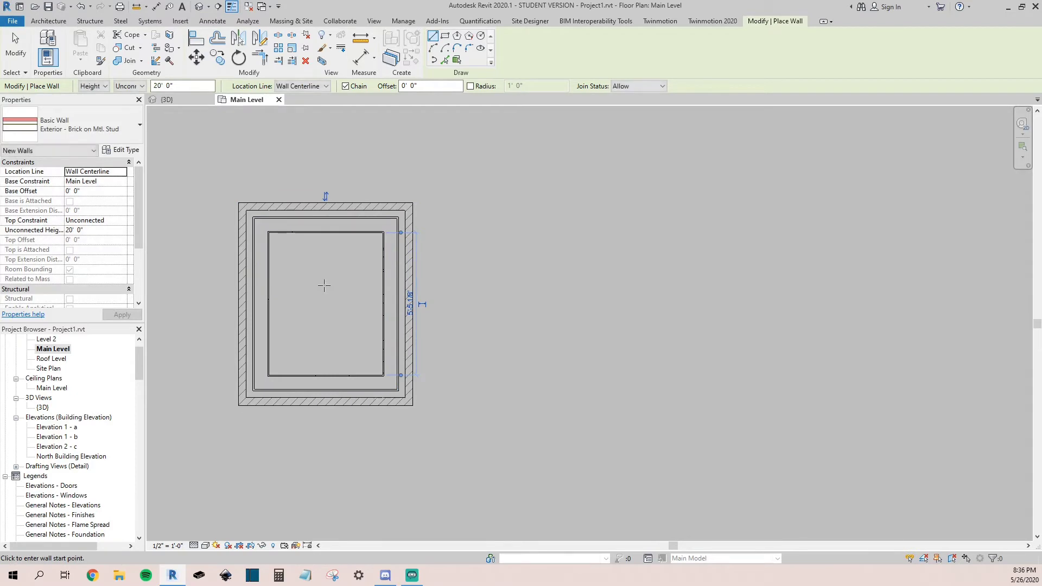
pyautogui.moveTo(397, 272); pyautogui.dragTo(711, 279)
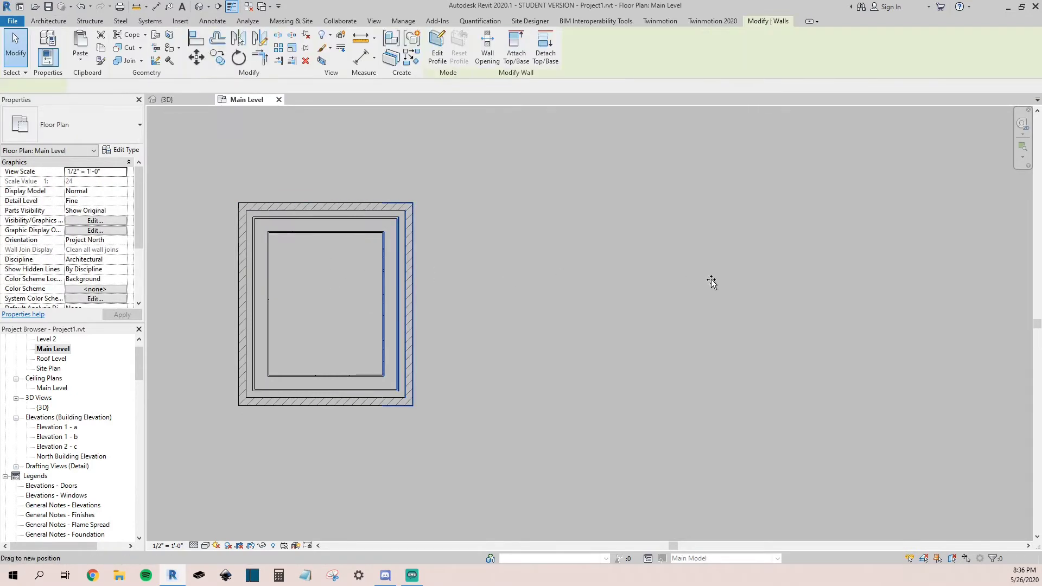
pyautogui.click(203, 132)
# Step: Add aligned dimensions between the inner wall faces for the room's width and its depth
pyautogui.click(155, 6)
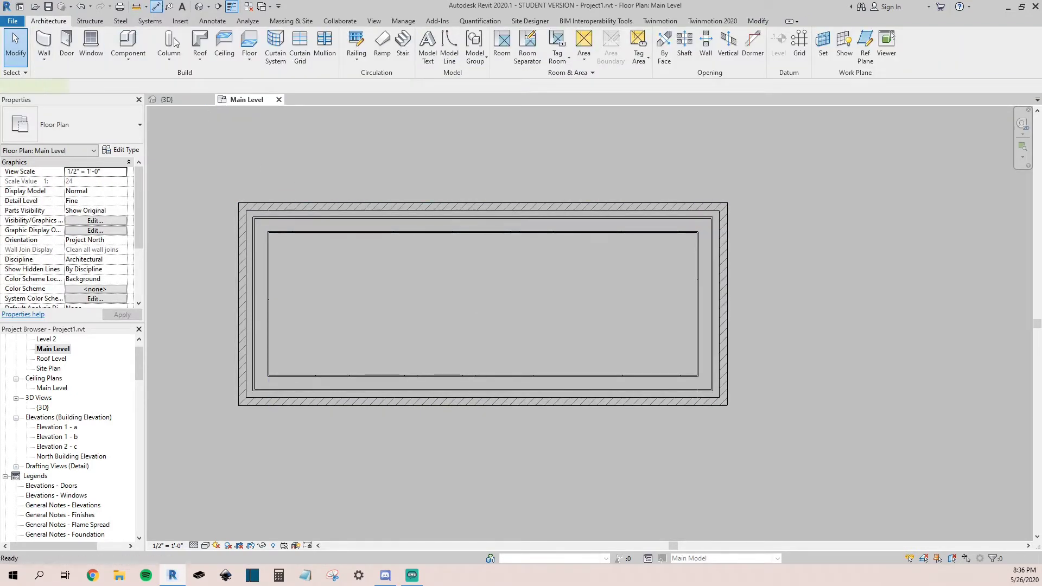
pyautogui.click(271, 287)
pyautogui.click(694, 289)
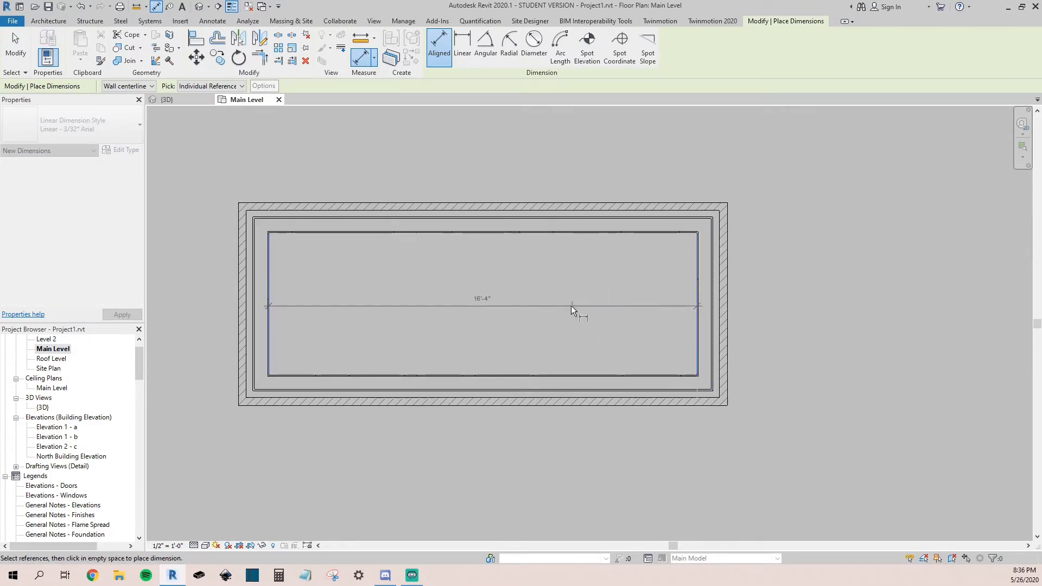
pyautogui.click(544, 308)
pyautogui.scroll(3, 273, 311)
pyautogui.scroll(-2, 273, 311)
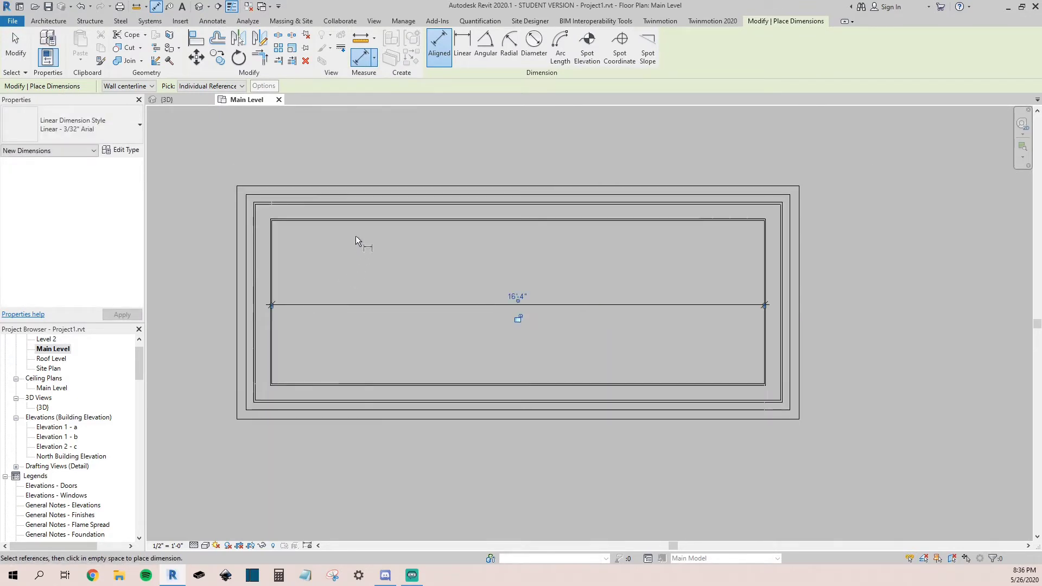
pyautogui.click(368, 220)
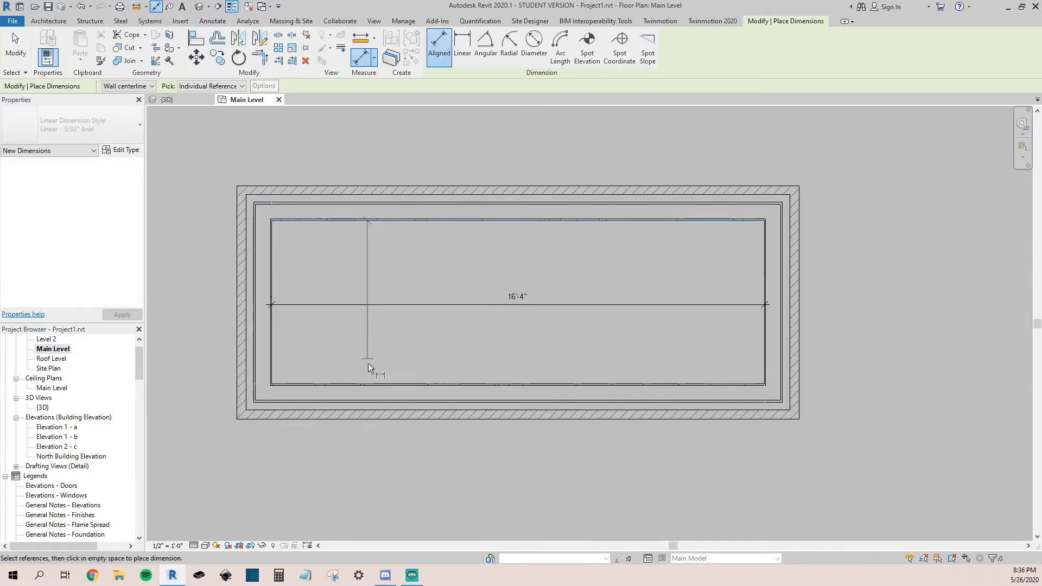
pyautogui.click(370, 382)
pyautogui.click(369, 357)
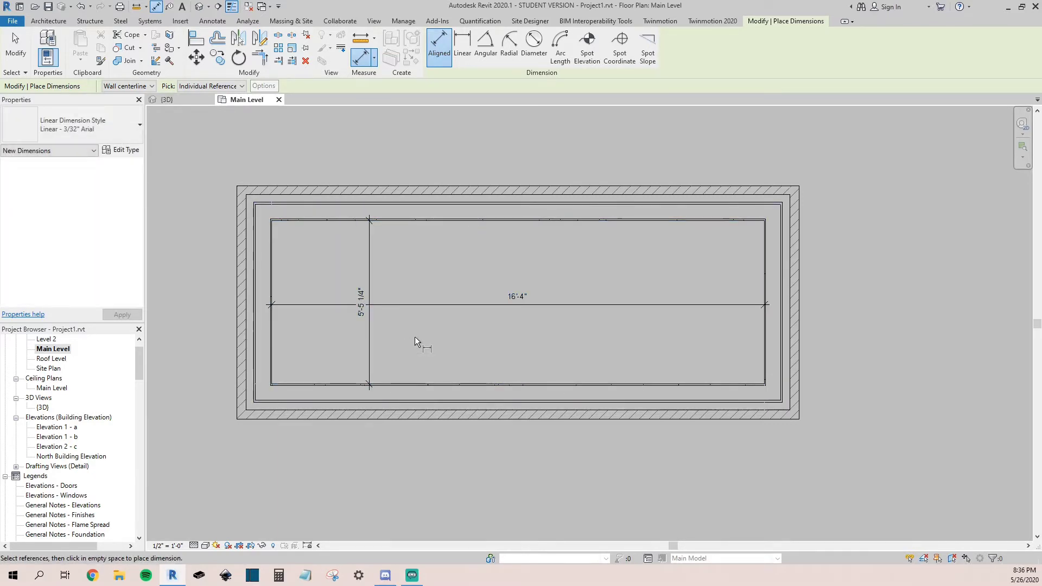
pyautogui.press('Escape')
pyautogui.press('Escape')
# Step: Move all four walls outward to enlarge the room's interior to about 27'-0" by 14'-6"
pyautogui.scroll(-2, 414, 339)
pyautogui.moveTo(430, 262); pyautogui.dragTo(433, 171)
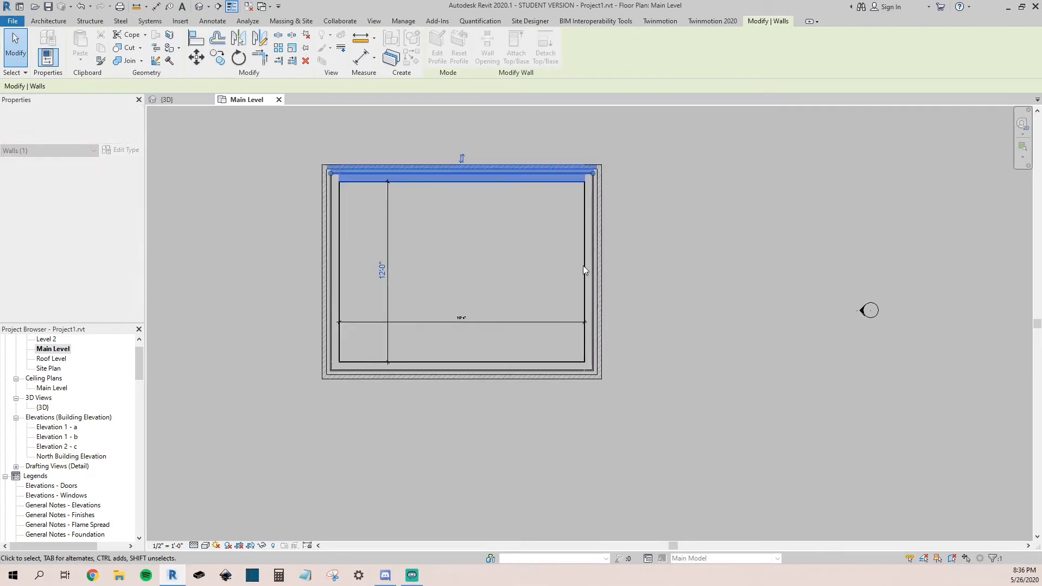
pyautogui.moveTo(584, 265); pyautogui.dragTo(679, 258)
pyautogui.moveTo(478, 373); pyautogui.dragTo(479, 408)
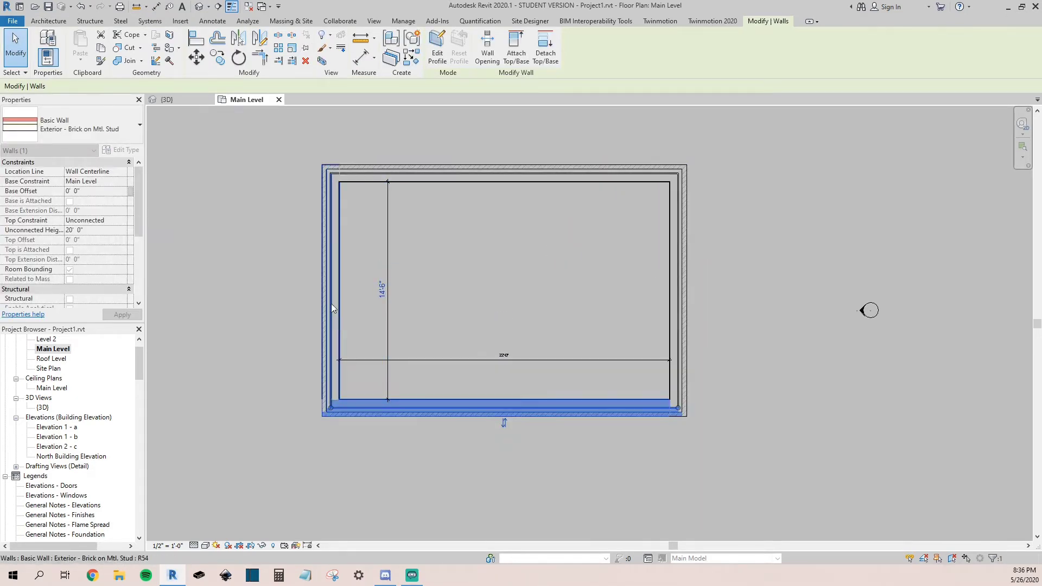
pyautogui.moveTo(332, 304); pyautogui.dragTo(255, 302)
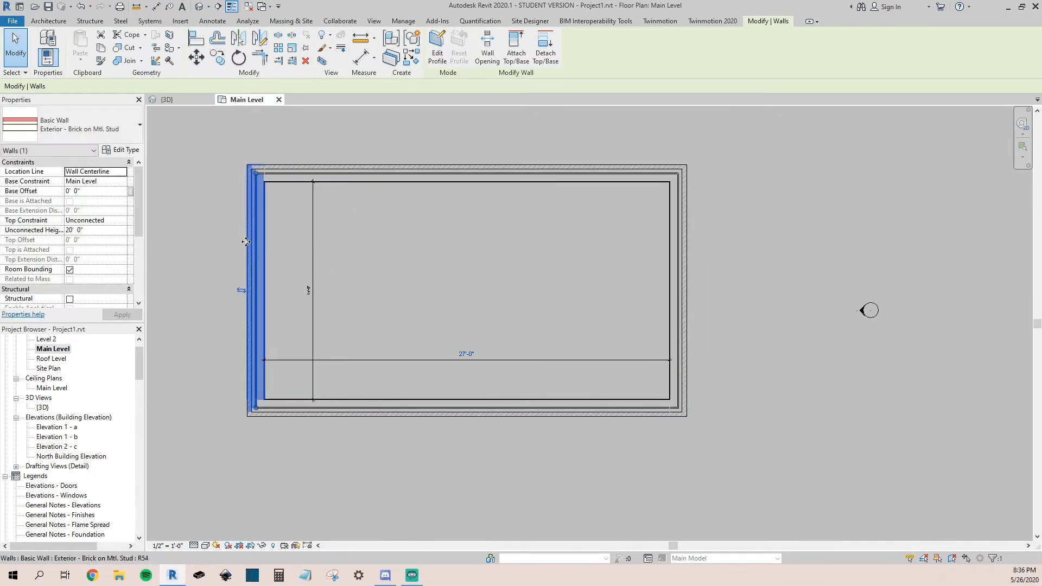
pyautogui.scroll(2, 196, 242)
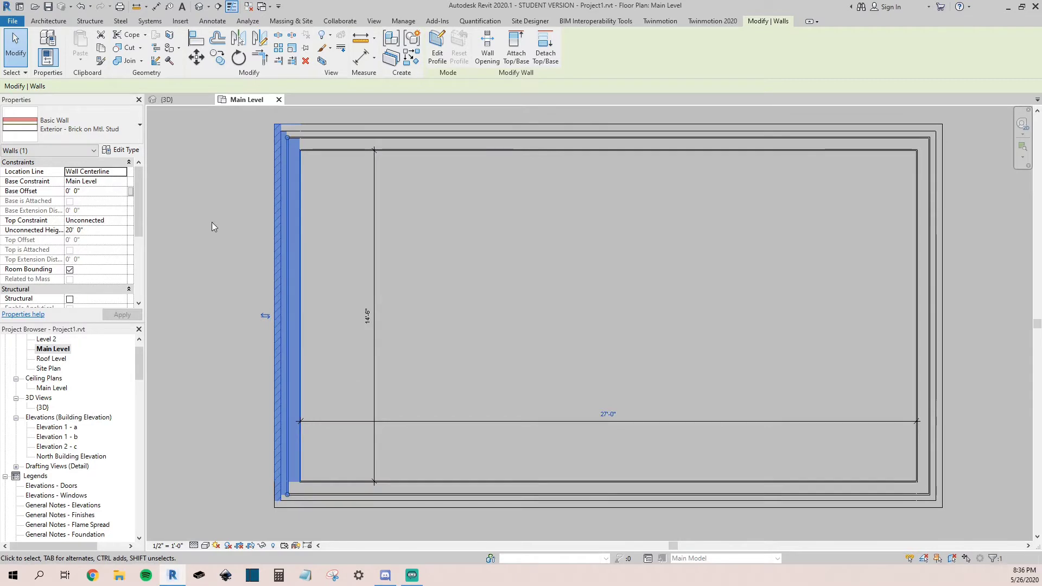
pyautogui.click(360, 57)
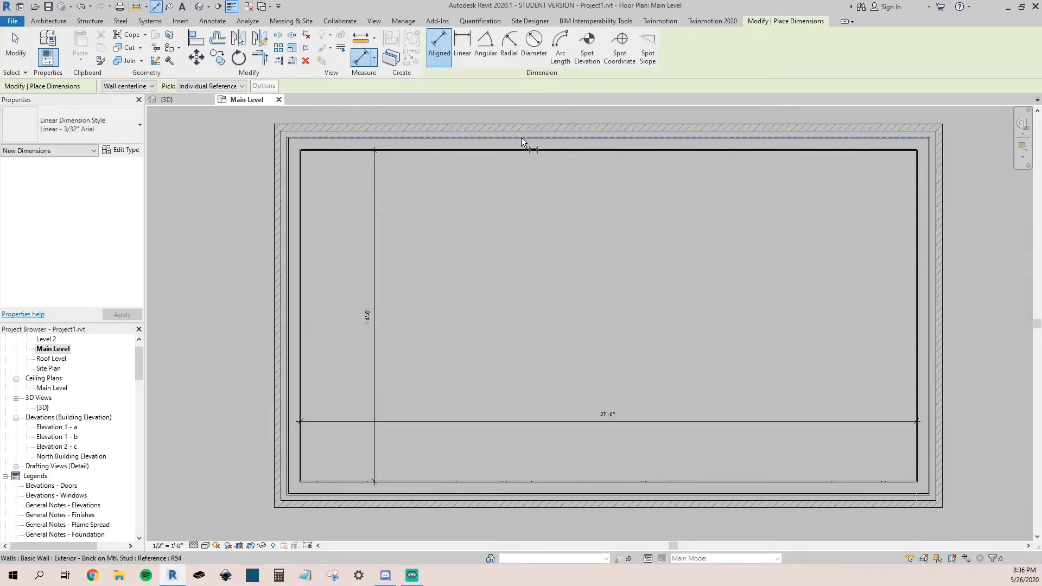
pyautogui.scroll(4, 525, 139)
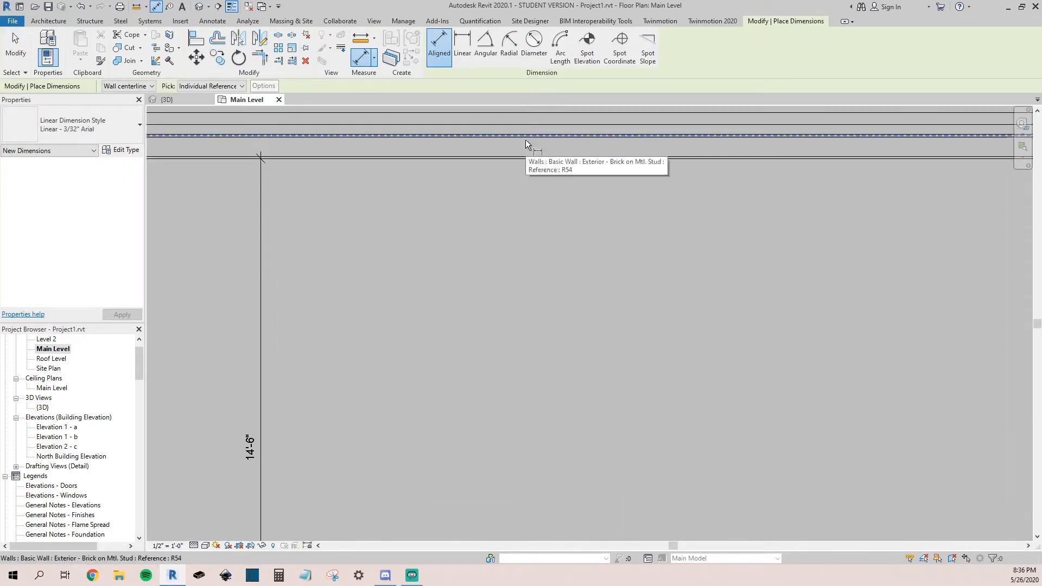
pyautogui.moveTo(533, 149); pyautogui.dragTo(522, 193, button='middle')
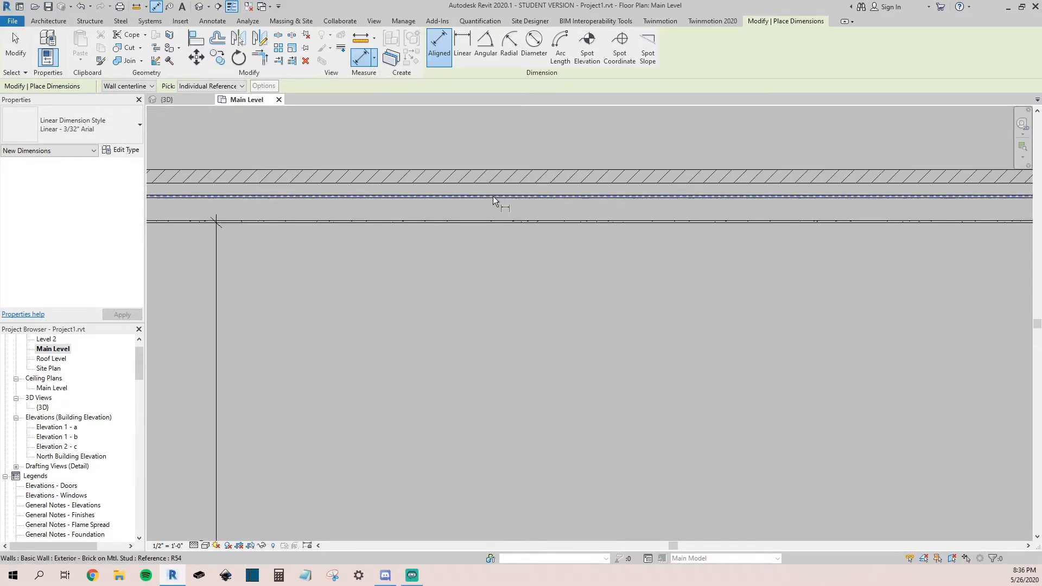
pyautogui.scroll(-3, 461, 201)
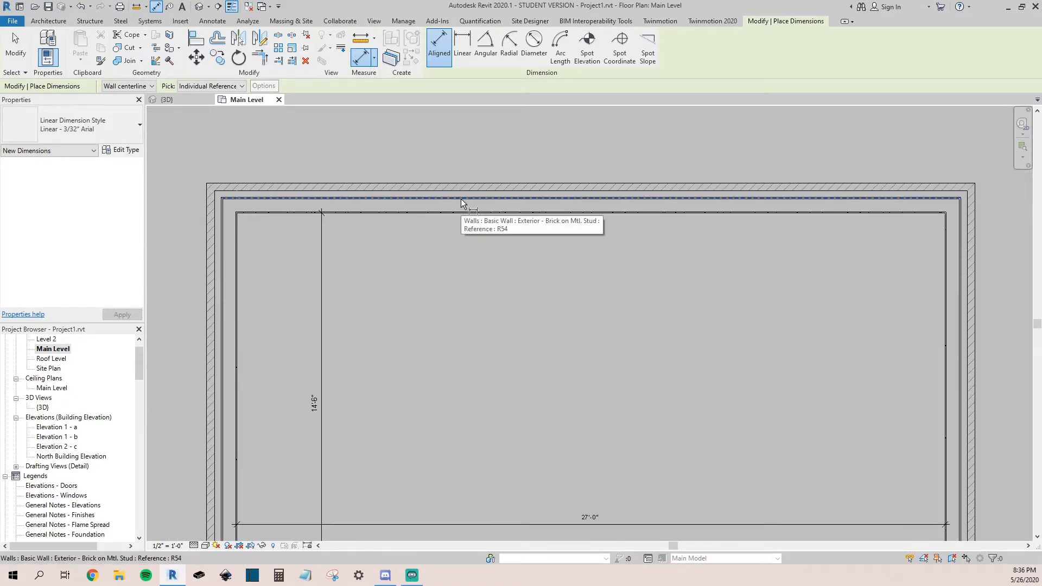
pyautogui.moveTo(463, 210); pyautogui.dragTo(458, 163, button='middle')
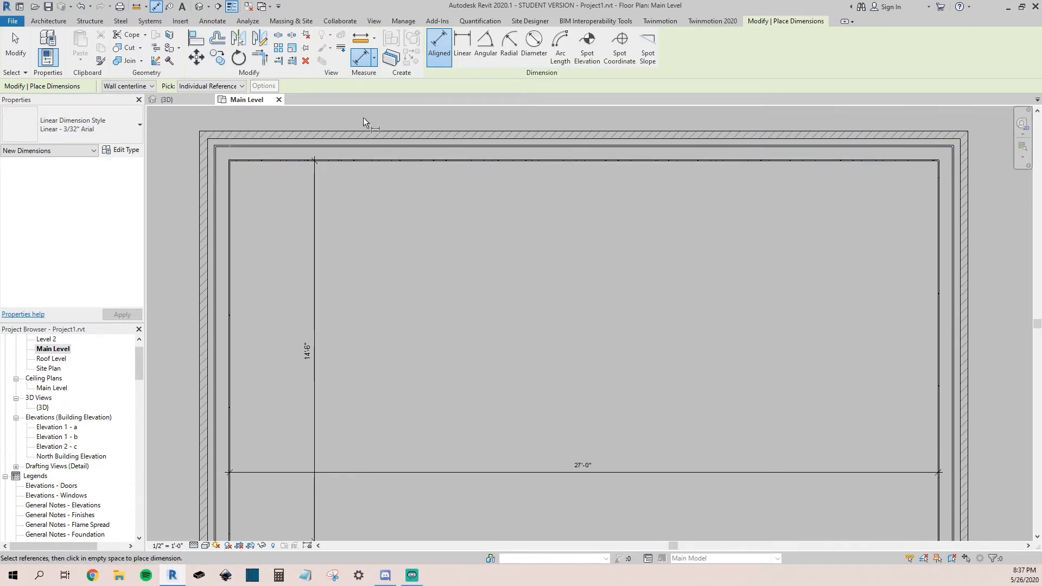
pyautogui.click(428, 160)
pyautogui.scroll(-3, 344, 242)
pyautogui.scroll(3, 343, 244)
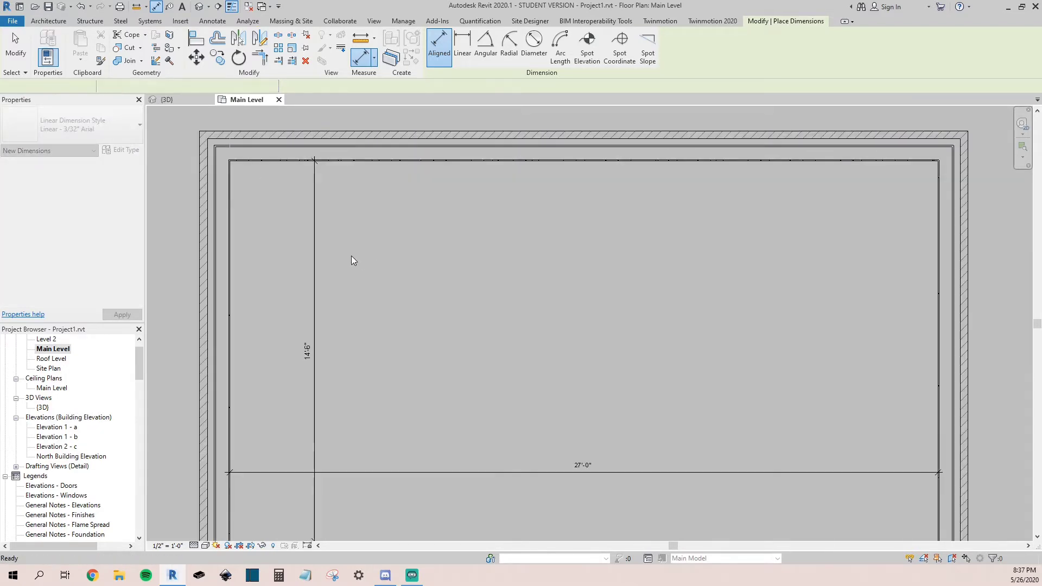
pyautogui.press('Escape')
pyautogui.press('Escape')
# Step: Move the room's upper and right walls outward, and set the inside width between the side walls to 40'
pyautogui.moveTo(340, 233); pyautogui.dragTo(356, 200, button='middle')
pyautogui.scroll(-3, 308, 222)
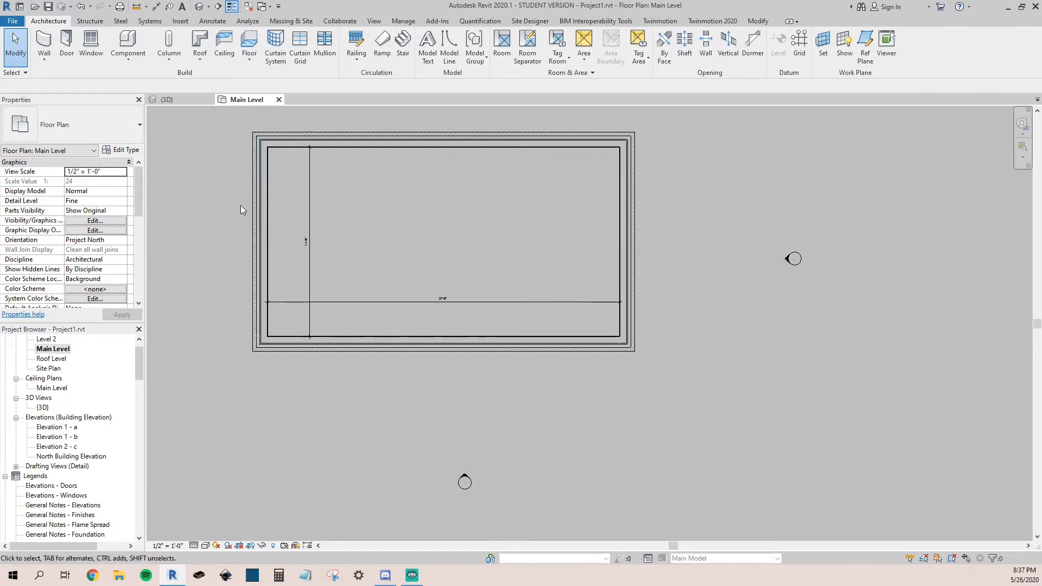
pyautogui.scroll(3, 242, 204)
pyautogui.scroll(-2, 244, 205)
pyautogui.scroll(2, 315, 135)
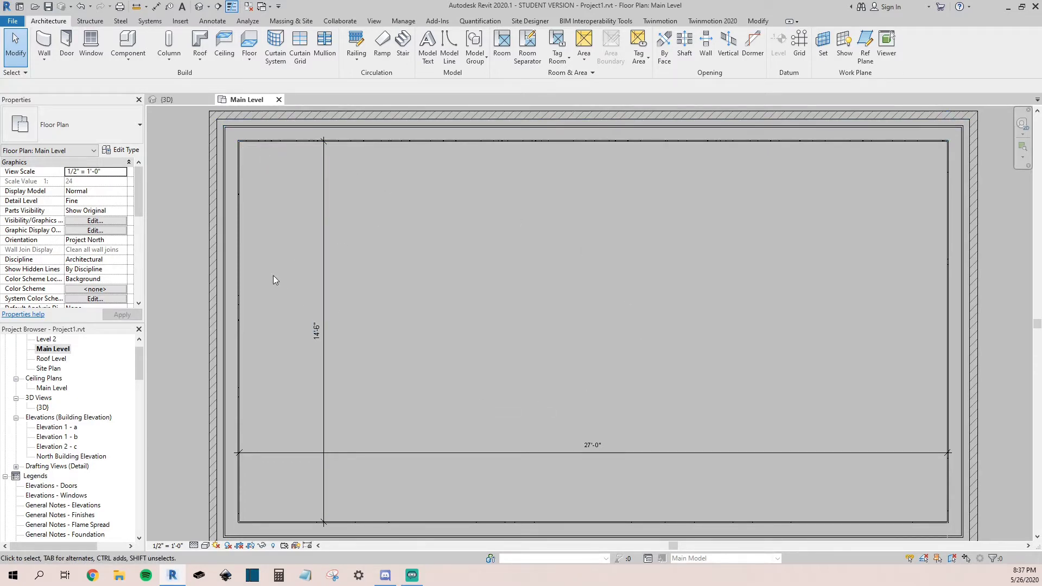
pyautogui.scroll(-2, 272, 279)
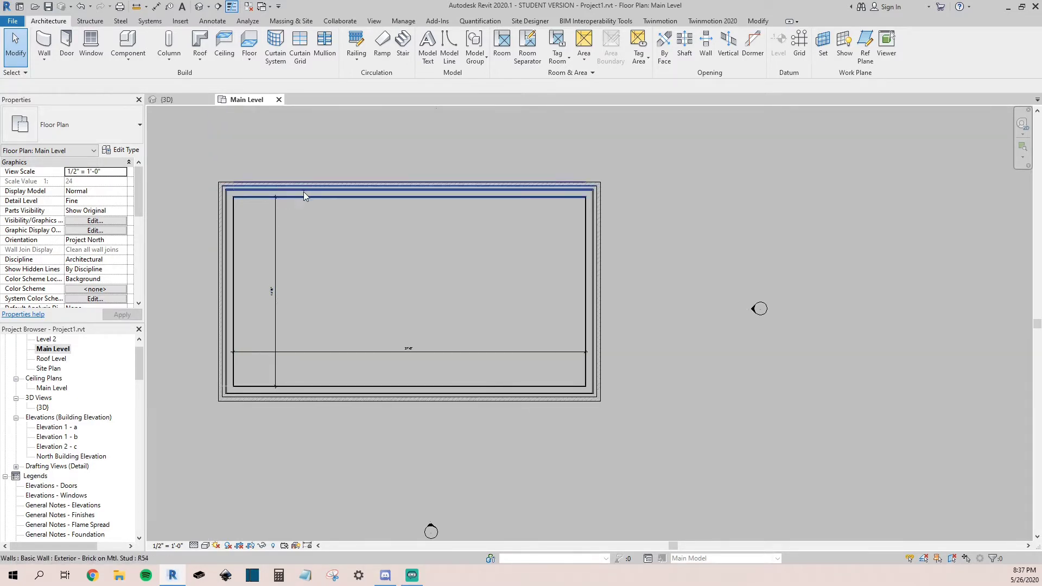
pyautogui.moveTo(304, 191); pyautogui.dragTo(297, 139)
pyautogui.moveTo(597, 279); pyautogui.dragTo(663, 279)
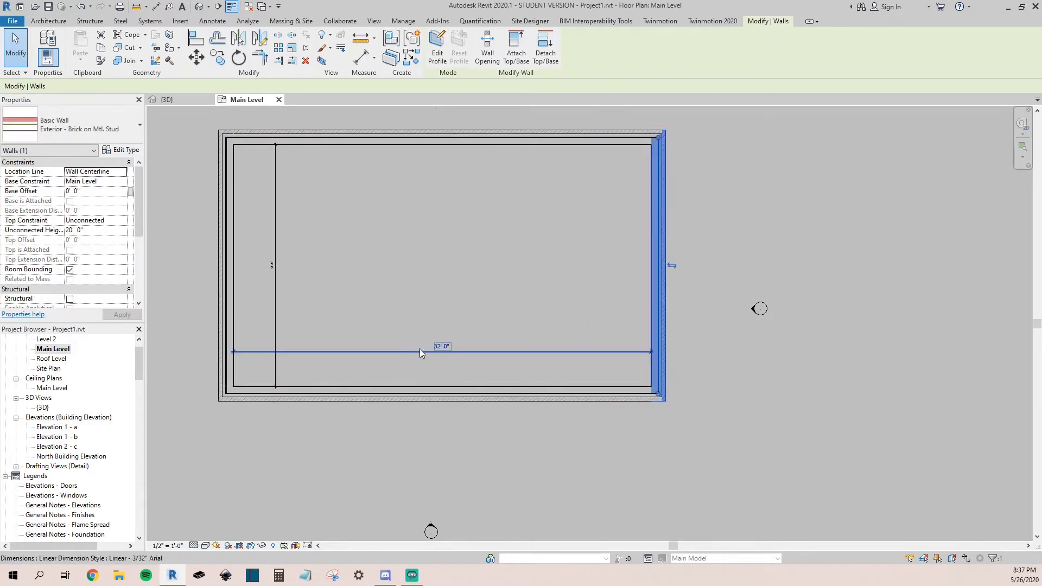
pyautogui.click(446, 346)
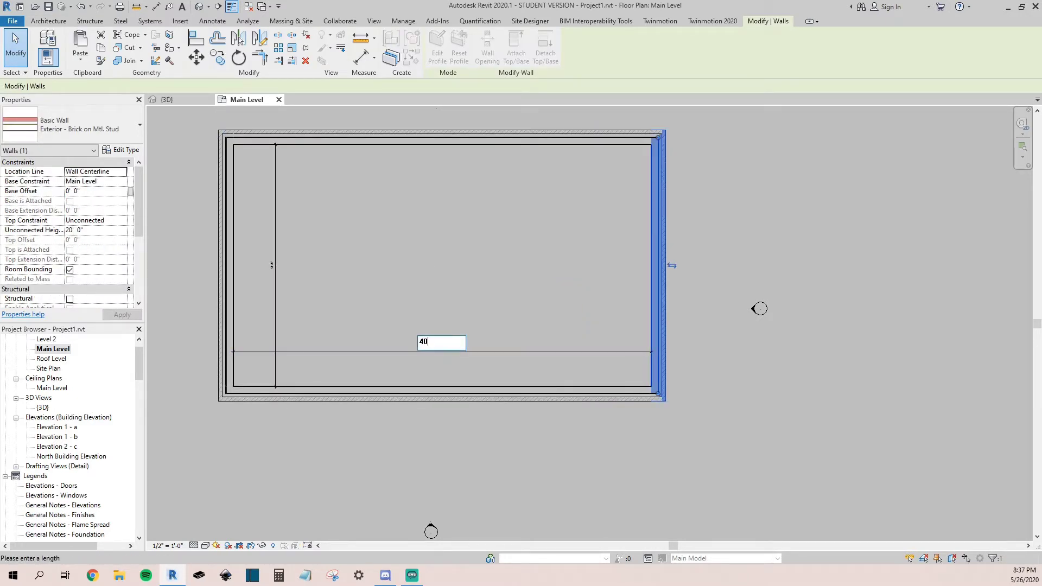
pyautogui.press('Return')
# Step: Reposition the upper wall by setting the room's inside depth to 40'
pyautogui.click(525, 137)
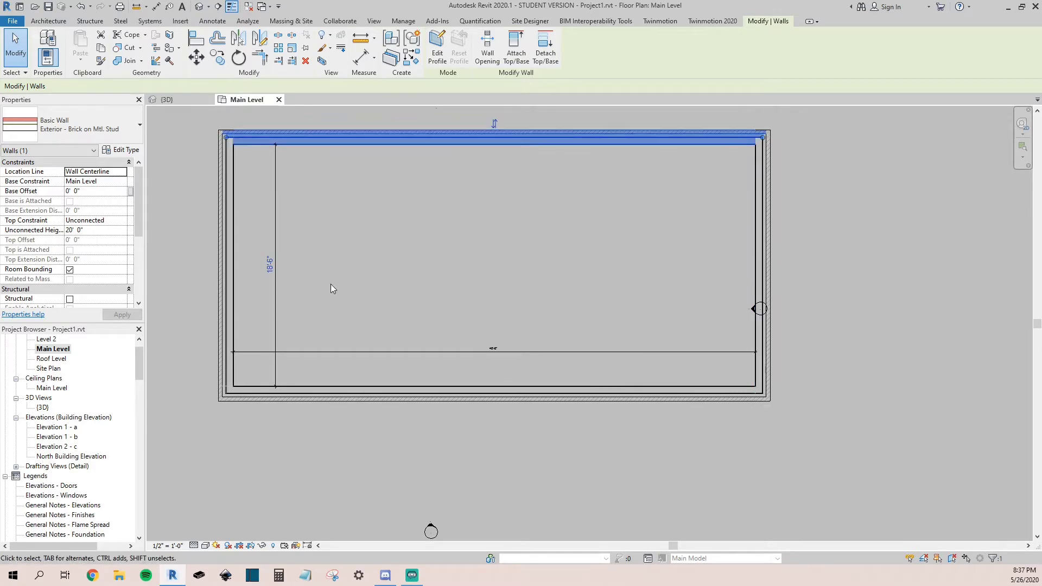
pyautogui.click(272, 265)
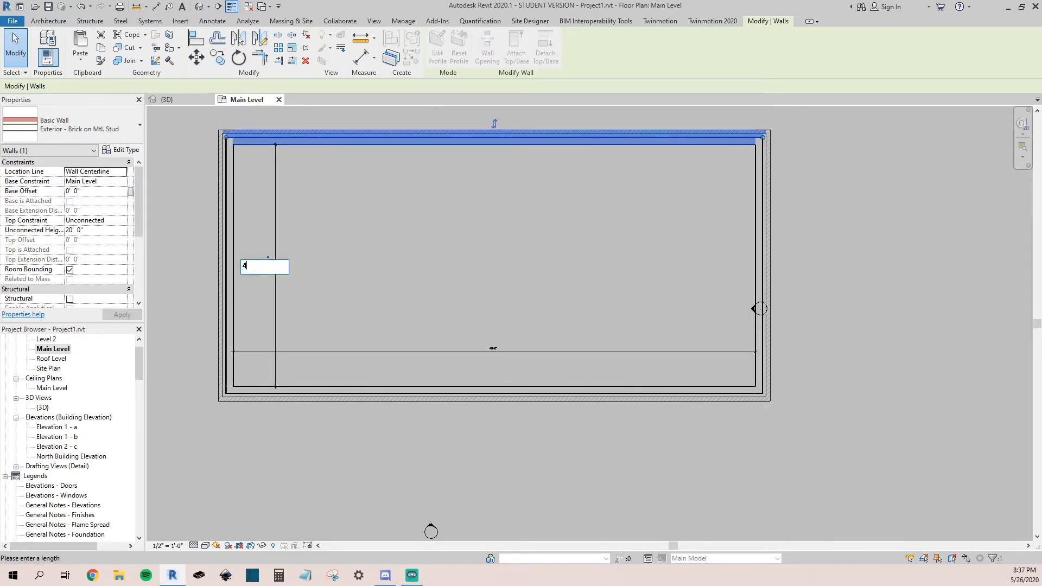
pyautogui.press('Return')
pyautogui.scroll(-3, 335, 380)
pyautogui.press('Escape')
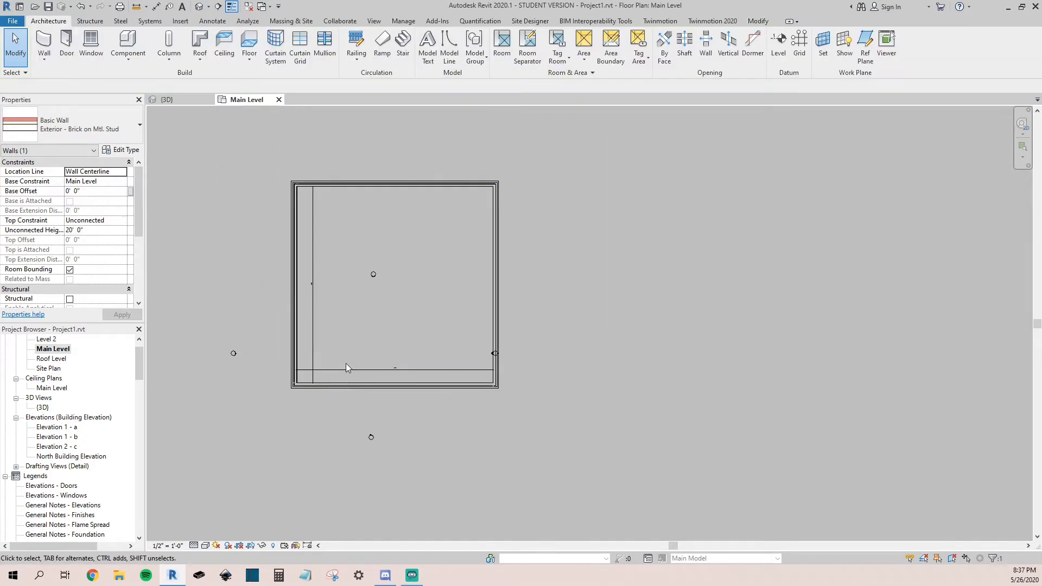
# Step: Select the whole chain of four walls and move it about 6'-6" diagonally down and to the left
pyautogui.press('Tab')
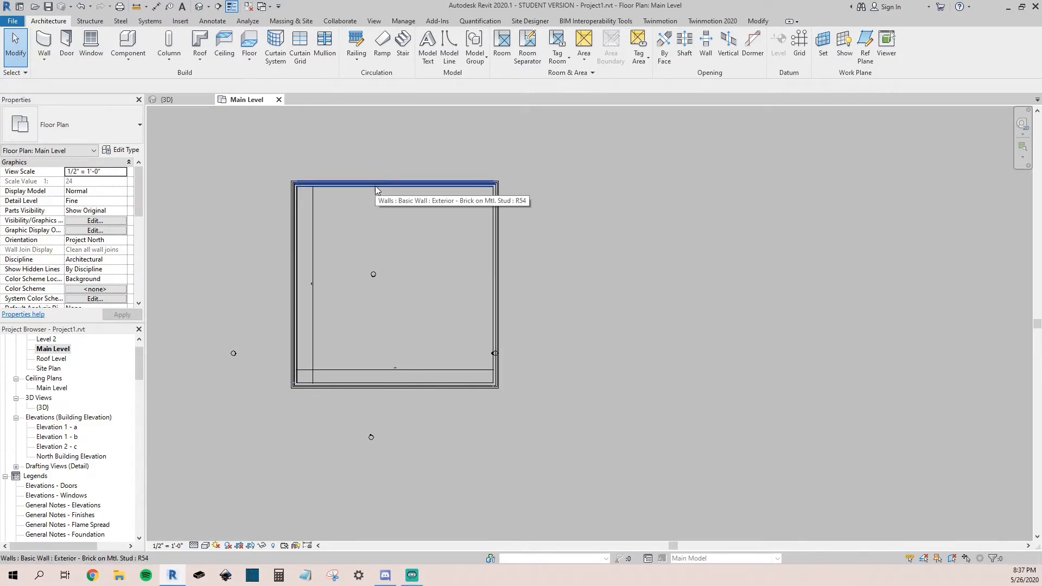
pyautogui.press('Tab')
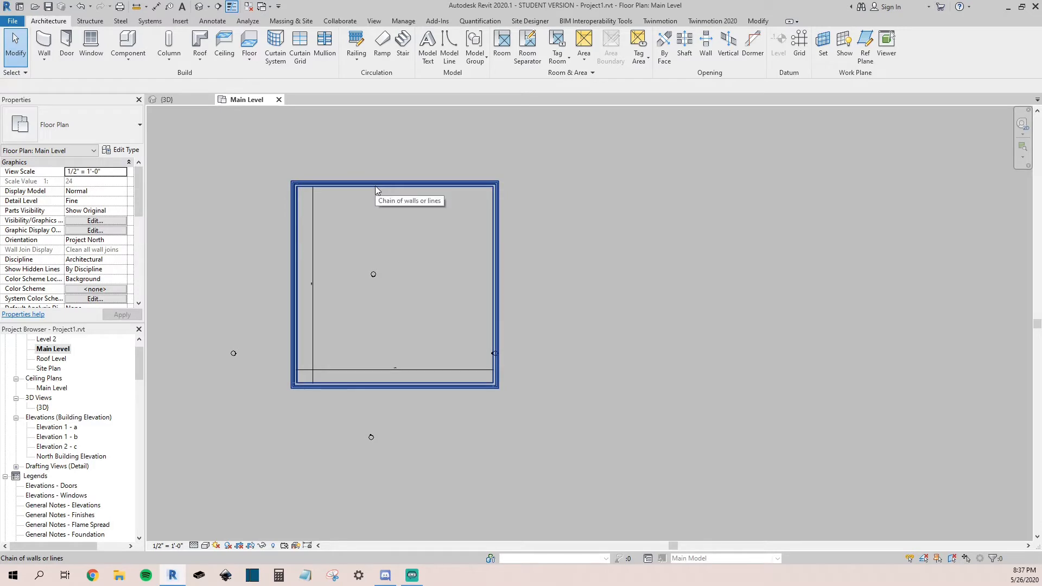
pyautogui.click(376, 186)
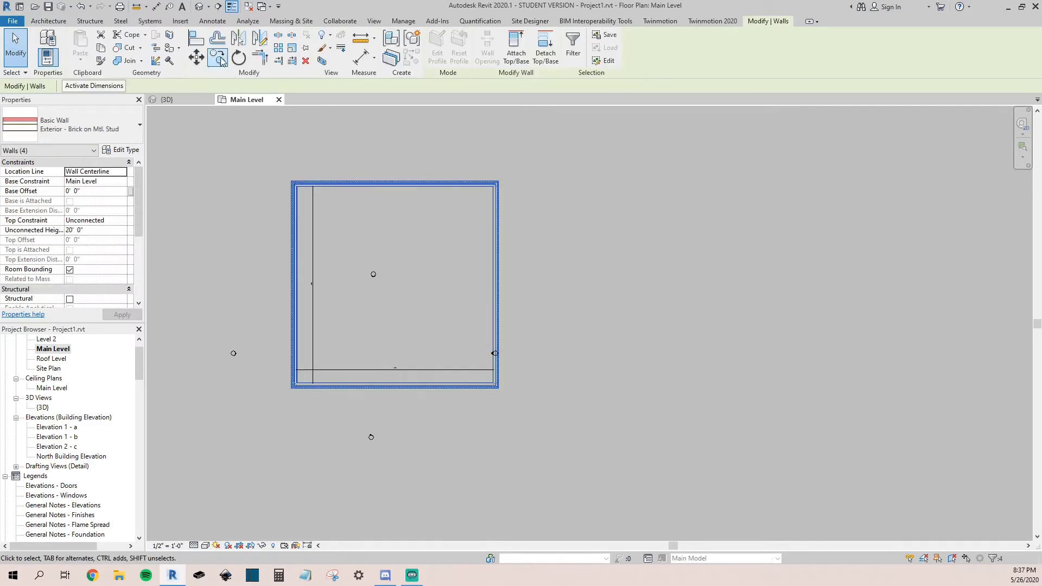
pyautogui.click(426, 245)
pyautogui.click(399, 263)
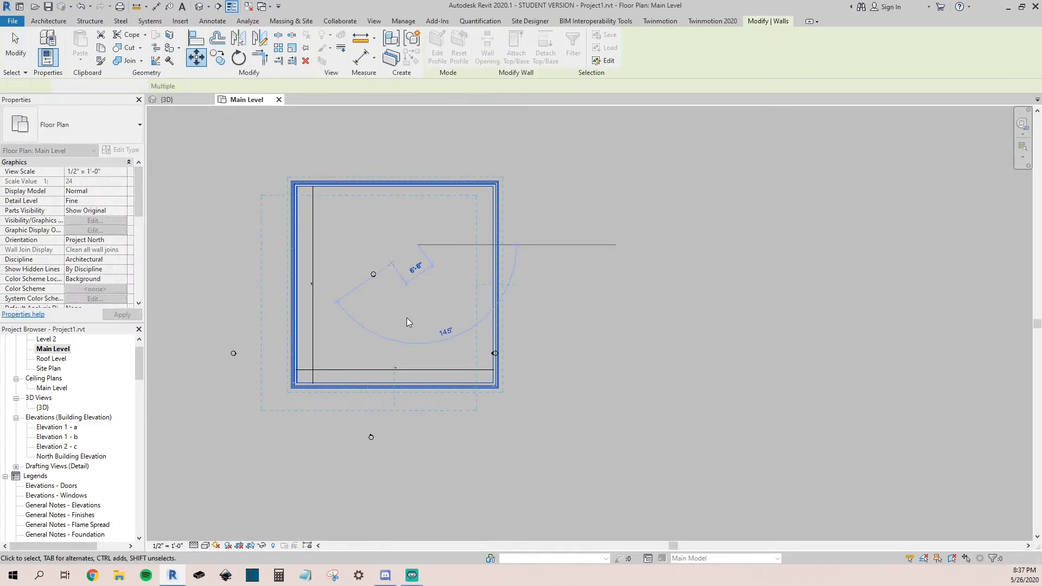
# Step: Move the upper elevation marker out above the room, and centre the left and right markers beside their walls
pyautogui.moveTo(347, 256); pyautogui.dragTo(415, 299)
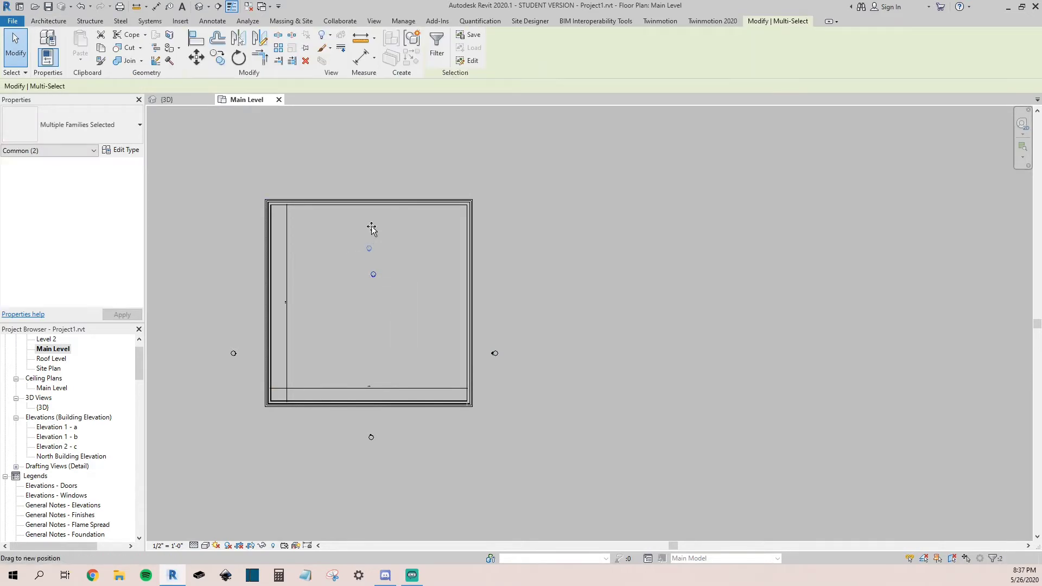
pyautogui.moveTo(372, 175); pyautogui.dragTo(370, 179)
pyautogui.moveTo(485, 337)
pyautogui.mouseDown()
pyautogui.moveTo(503, 362)
pyautogui.moveTo(519, 302)
pyautogui.mouseUp()
pyautogui.click(502, 323)
pyautogui.moveTo(212, 332)
pyautogui.mouseDown()
pyautogui.moveTo(241, 362)
pyautogui.moveTo(199, 288)
pyautogui.moveTo(204, 300)
pyautogui.mouseUp()
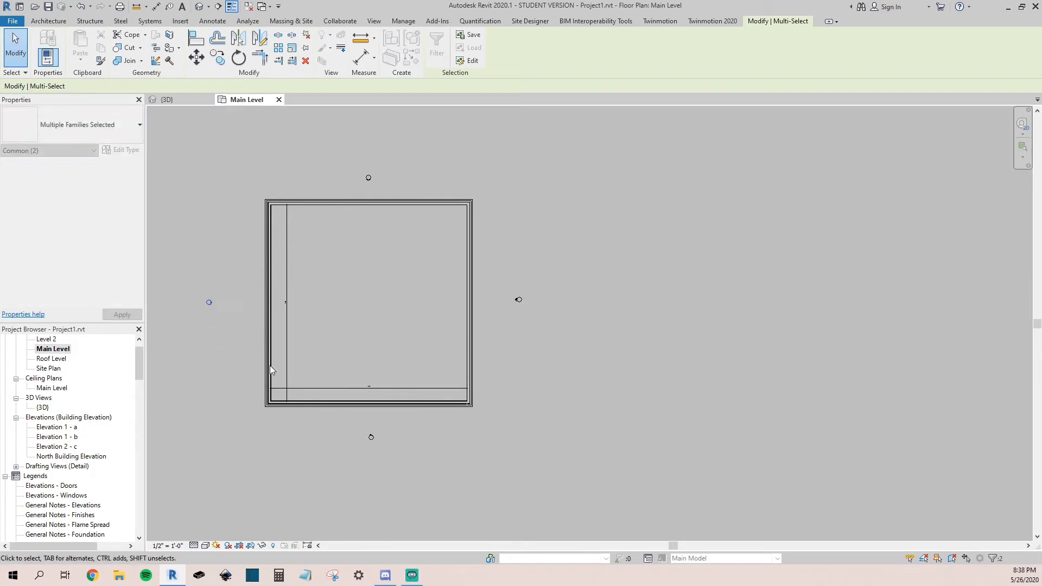
pyautogui.click(410, 435)
pyautogui.scroll(3, 201, 301)
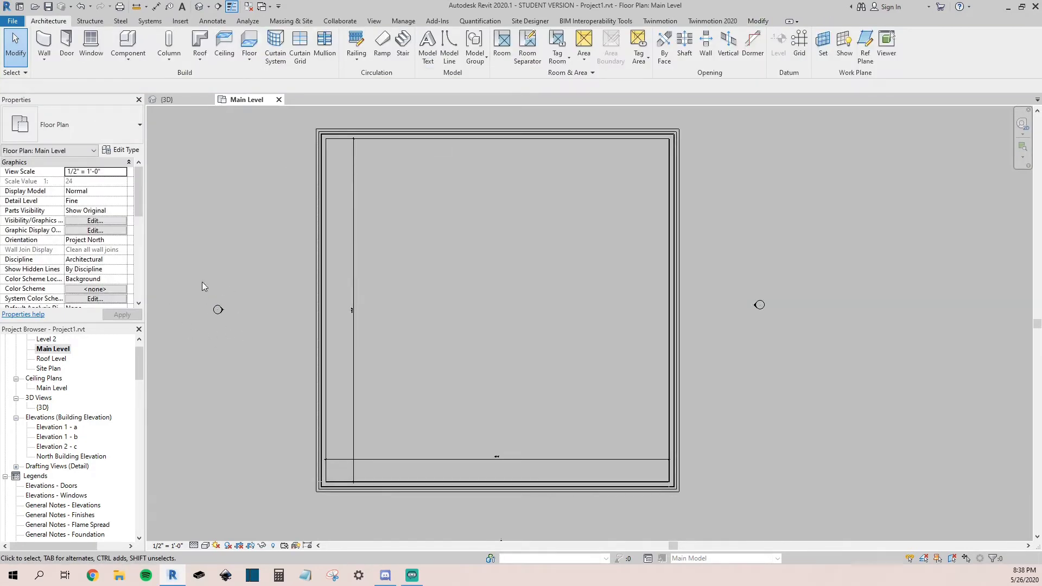
pyautogui.scroll(-2, 209, 304)
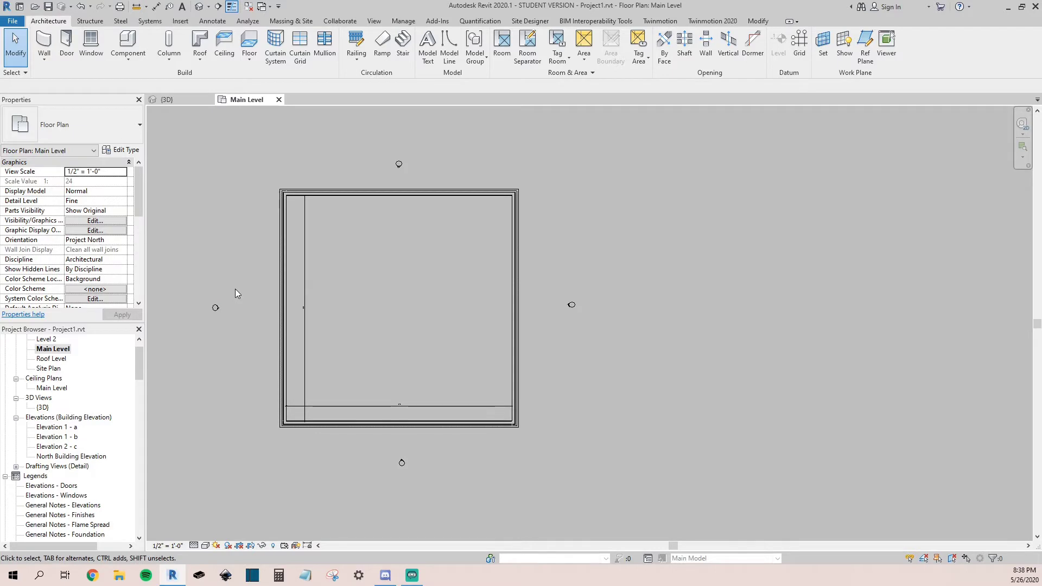
pyautogui.scroll(2, 410, 318)
pyautogui.scroll(-2, 411, 320)
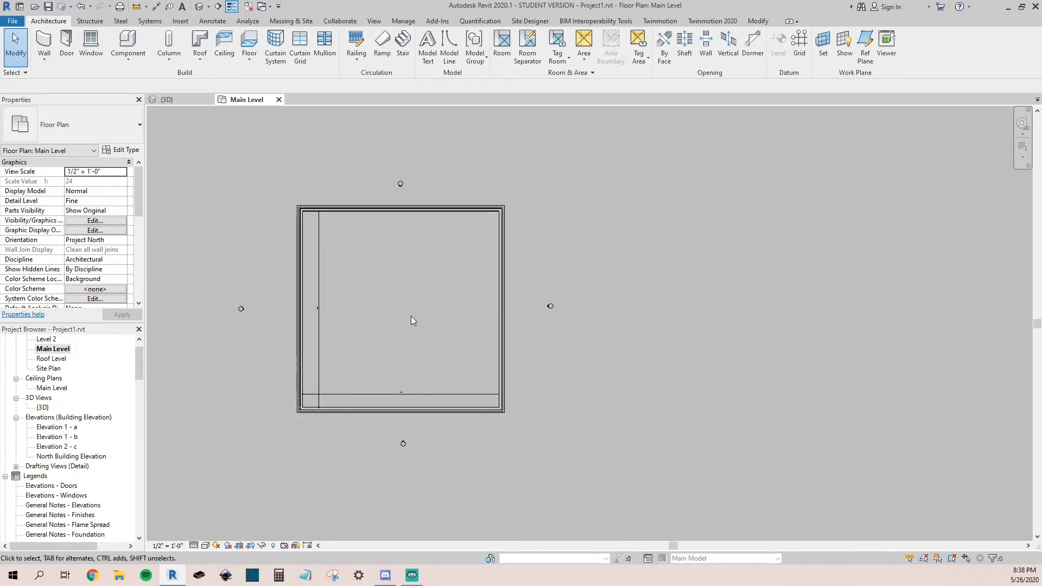
pyautogui.scroll(1, 449, 332)
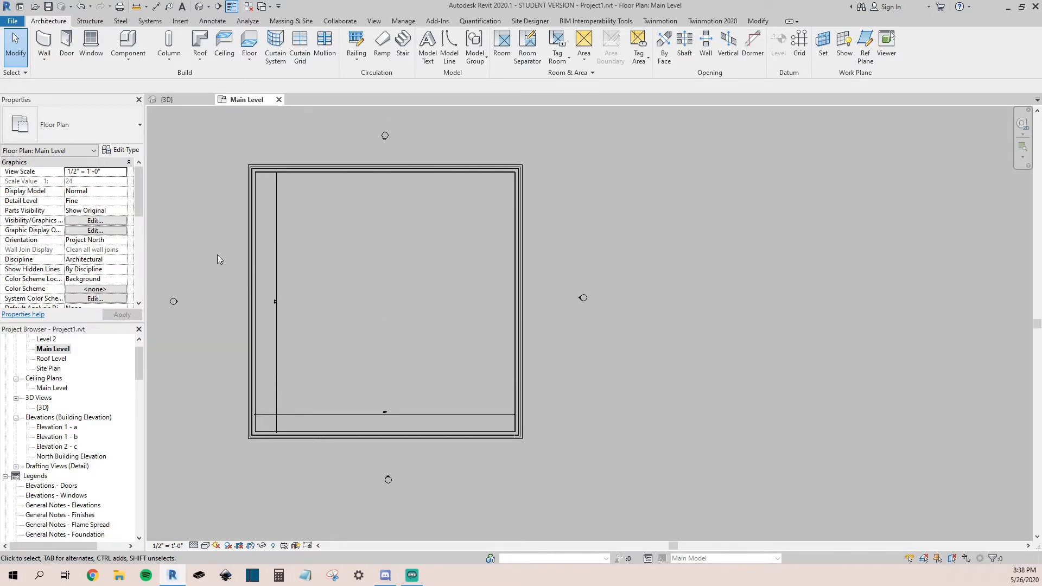
# Step: Open the default 3D view, fit the model to the window, and examine the brick room from outside
pyautogui.click(200, 6)
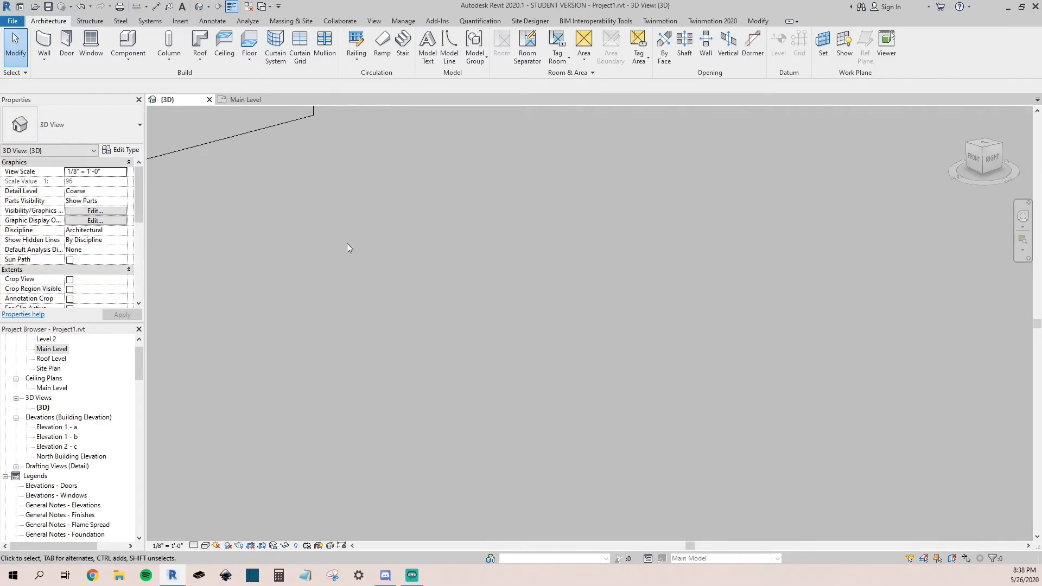
pyautogui.scroll(-5, 347, 243)
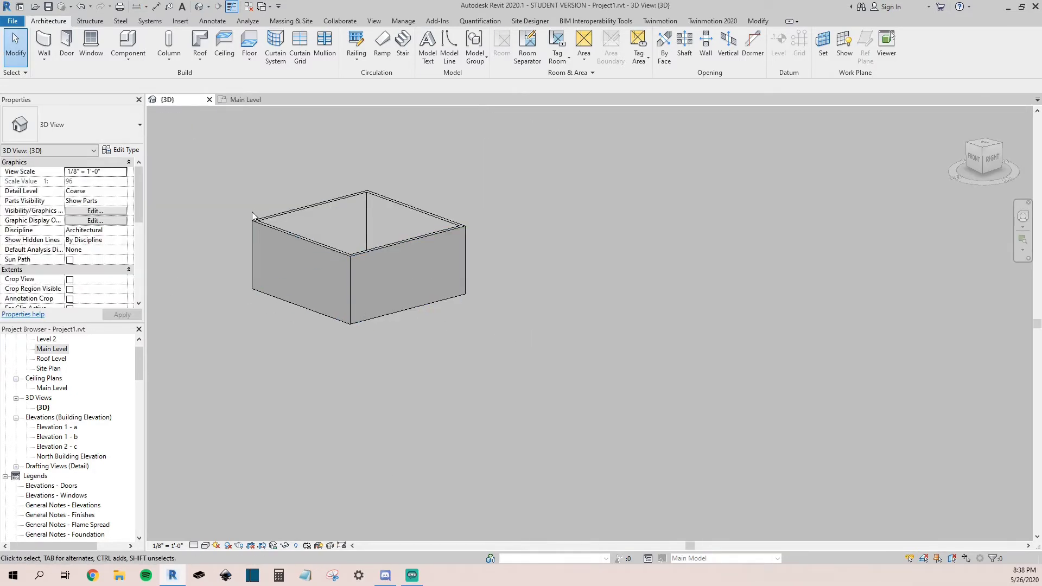
pyautogui.scroll(2, 255, 217)
pyautogui.scroll(-2, 291, 236)
pyautogui.scroll(5, 568, 321)
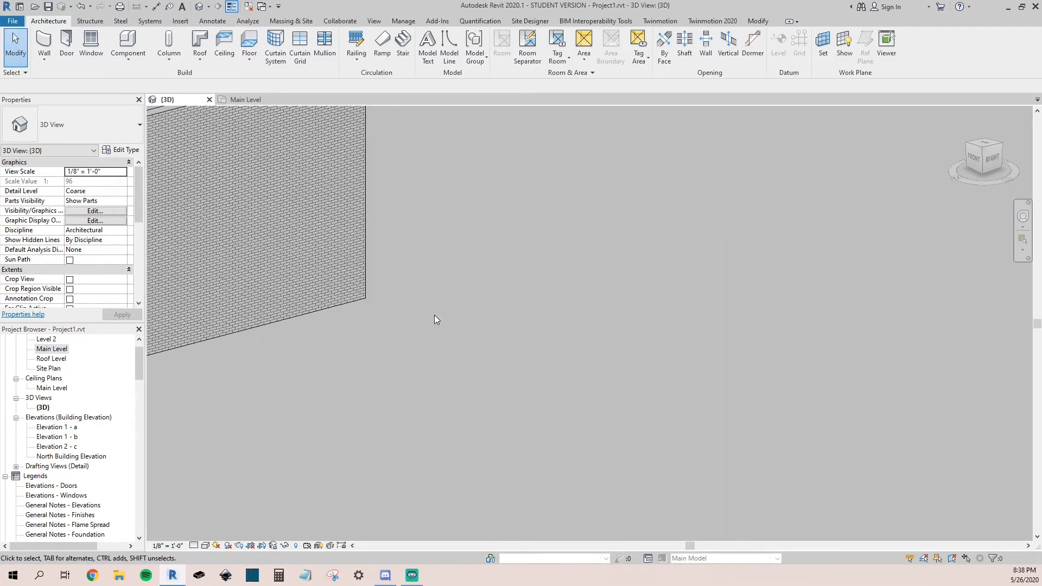
pyautogui.scroll(4, 437, 320)
pyautogui.scroll(-1, 430, 304)
pyautogui.moveTo(593, 355); pyautogui.dragTo(322, 331, button='middle')
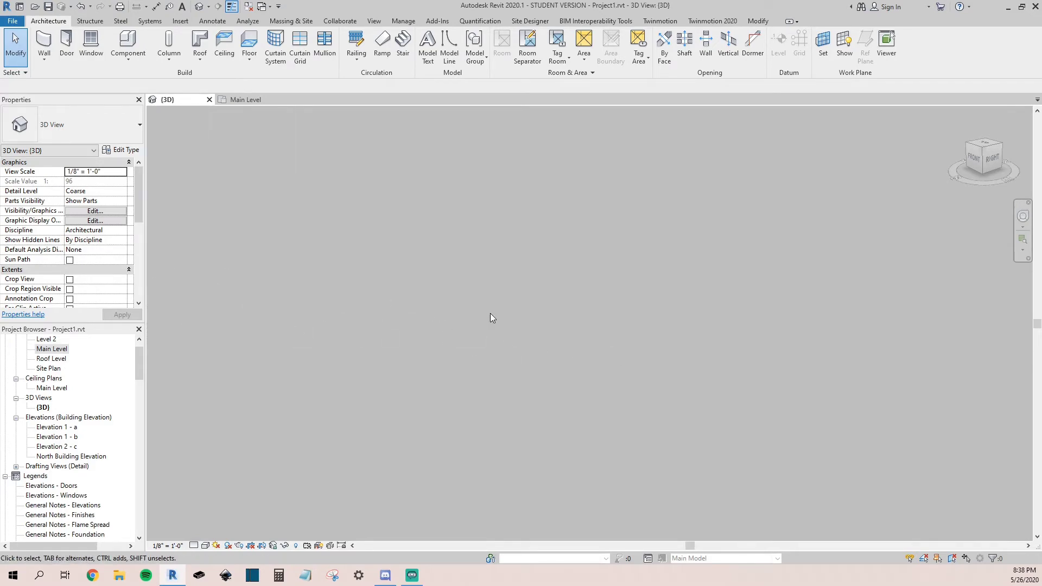
pyautogui.rightClick(445, 268)
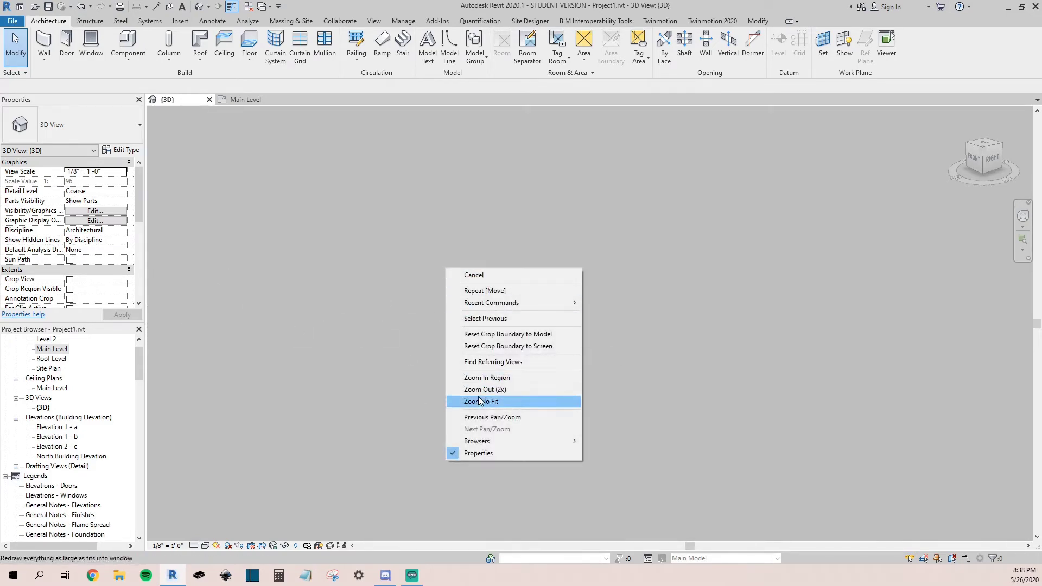
pyautogui.click(480, 402)
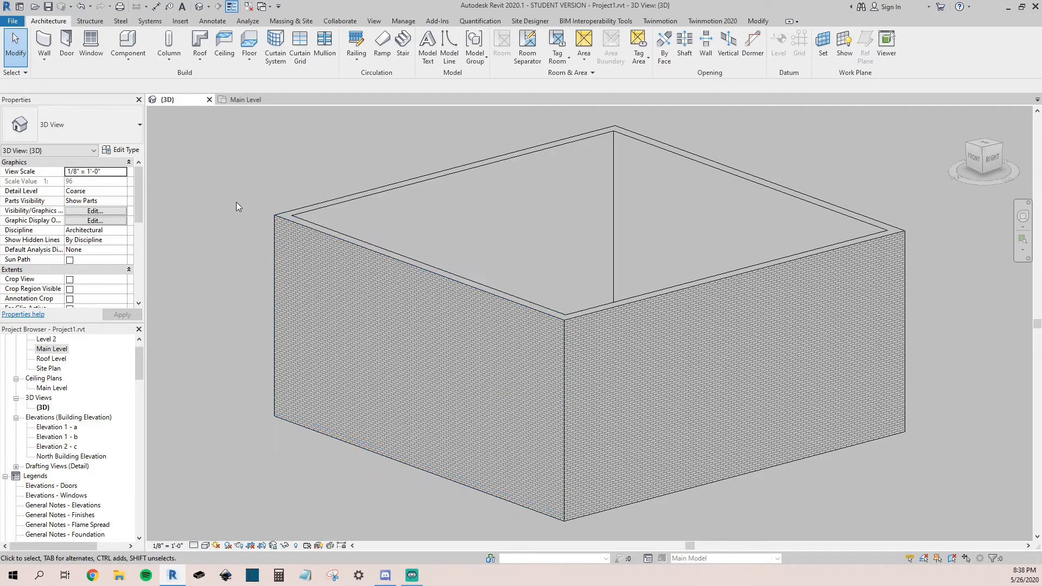
pyautogui.scroll(-2, 236, 206)
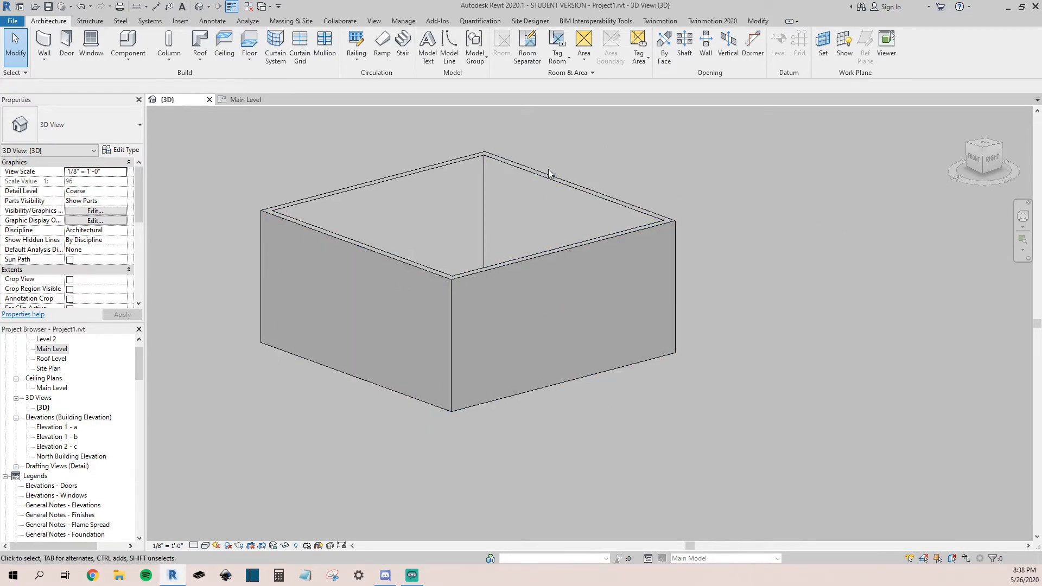
# Step: Set the front wall's top constraint to Up to level: Level 2
pyautogui.click(380, 250)
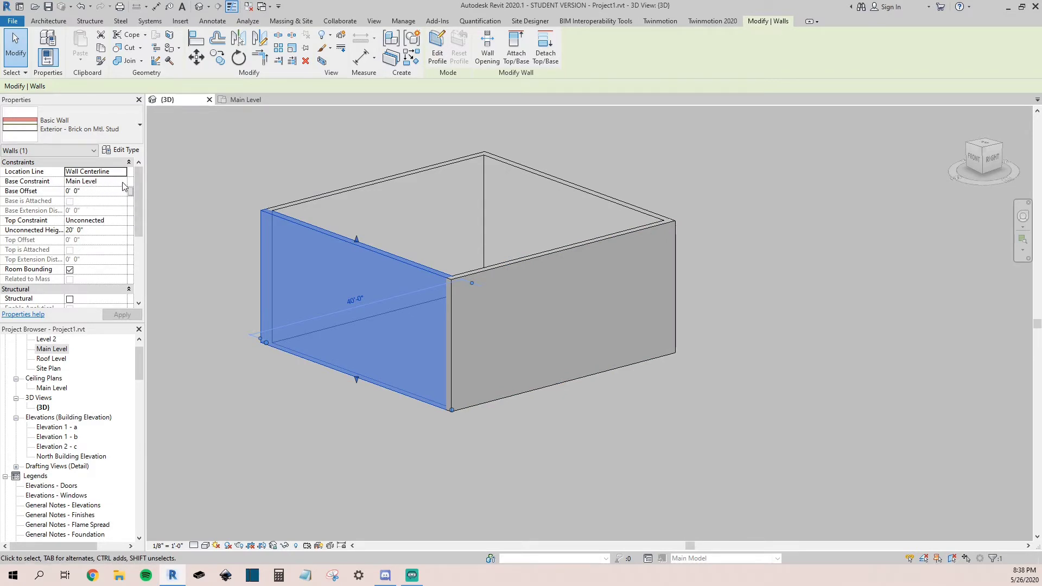
pyautogui.click(123, 221)
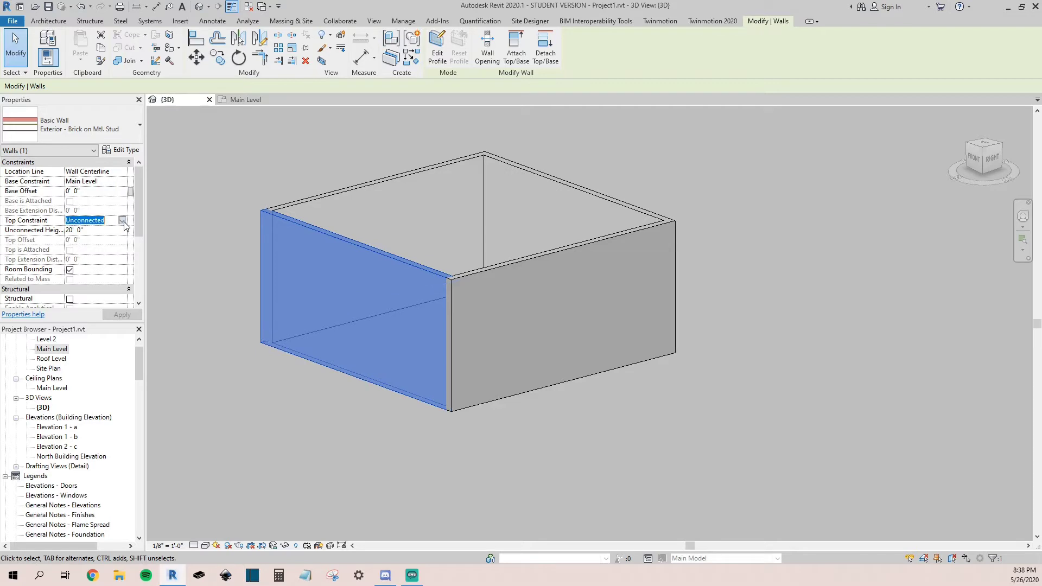
pyautogui.click(89, 221)
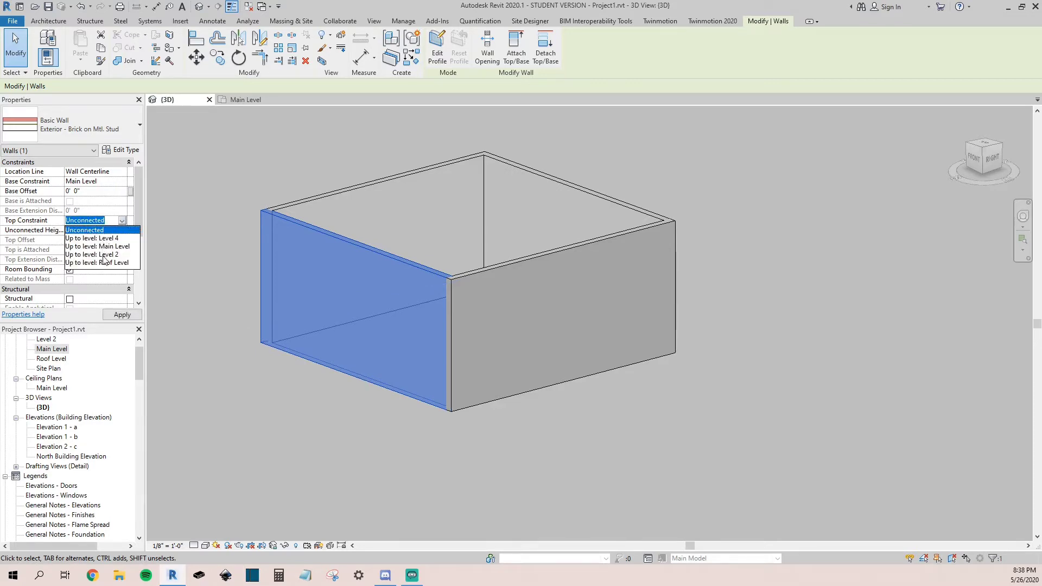
pyautogui.click(104, 254)
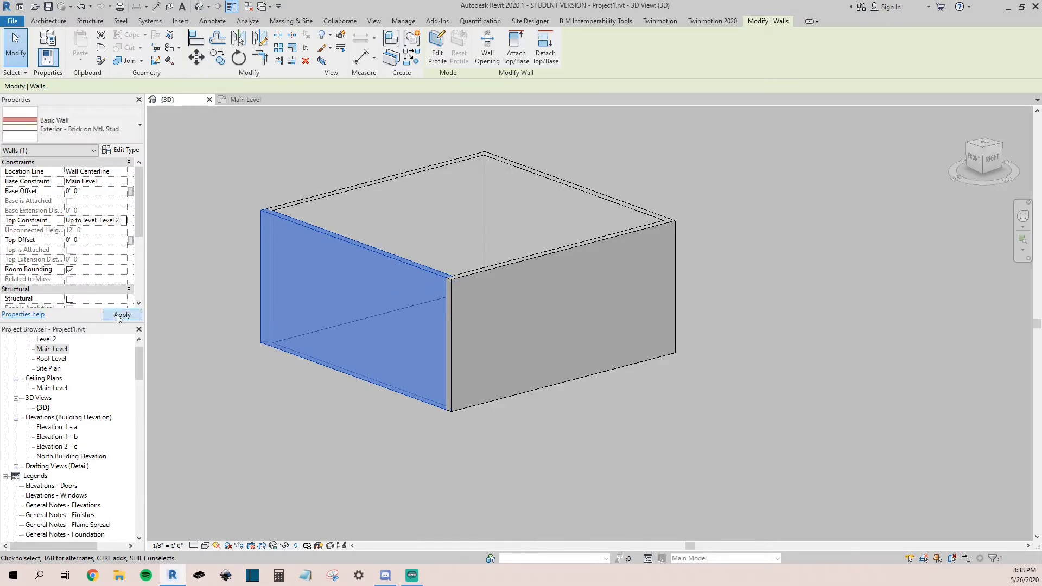
pyautogui.click(117, 316)
pyautogui.click(232, 347)
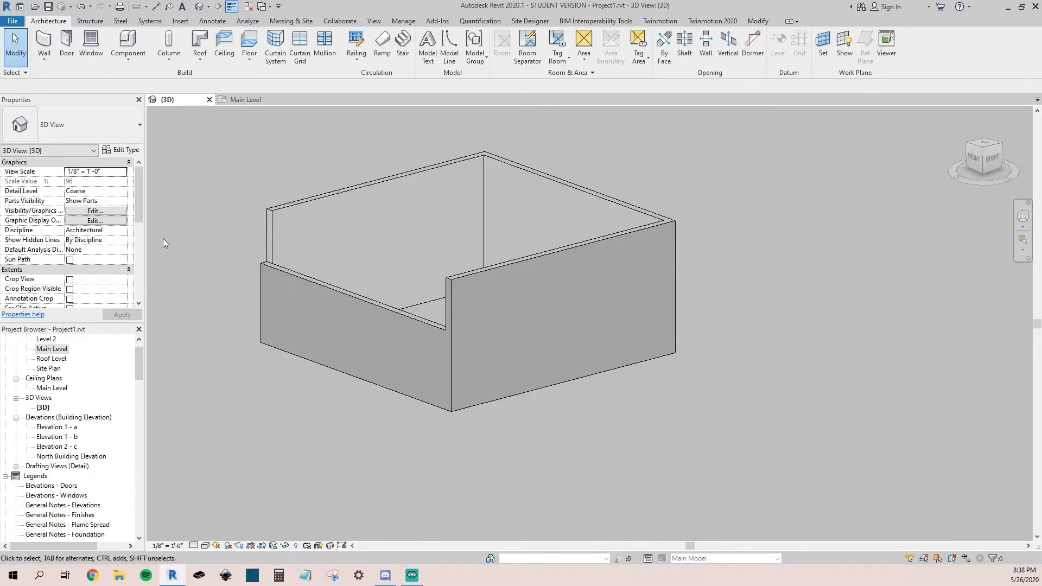
# Step: Edit the front wall's profile, sketching a triangular peak on its top edge with a first side about 9'-0" long at 45°
pyautogui.click(305, 285)
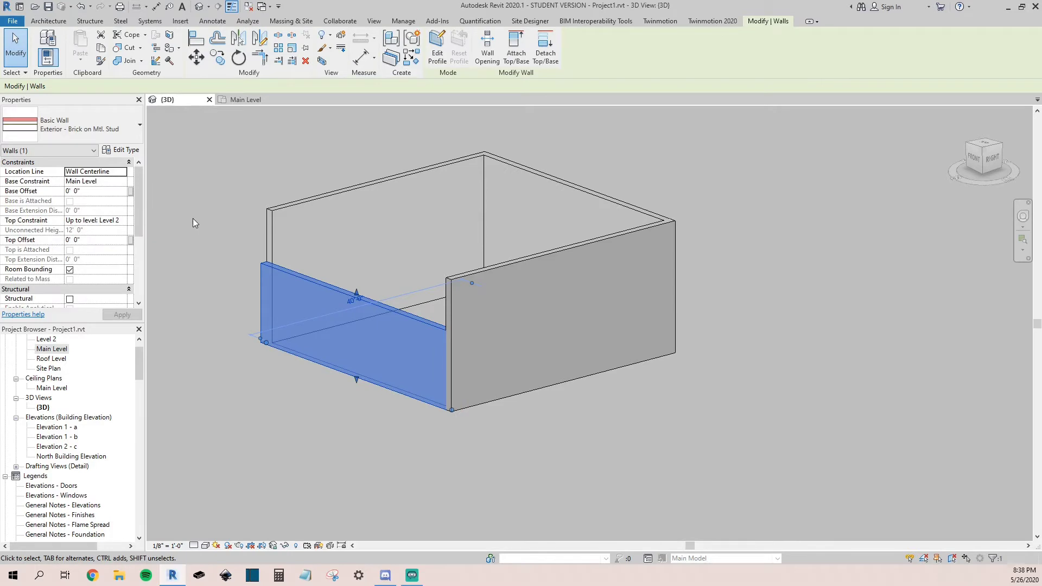
pyautogui.keyDown('shift'); pyautogui.moveTo(197, 223); pyautogui.dragTo(260, 305, button='middle'); pyautogui.keyUp('shift')
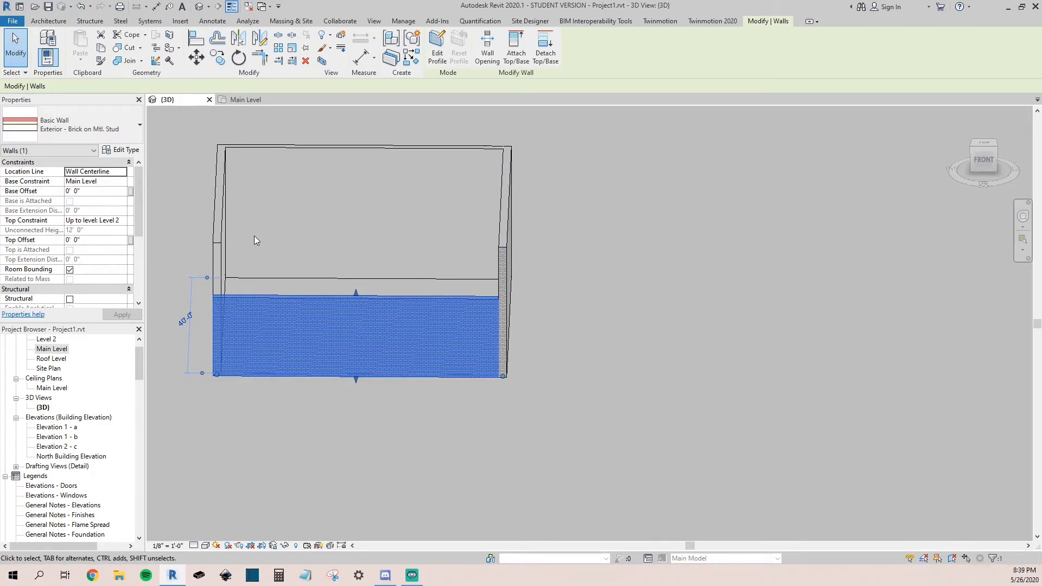
pyautogui.click(437, 51)
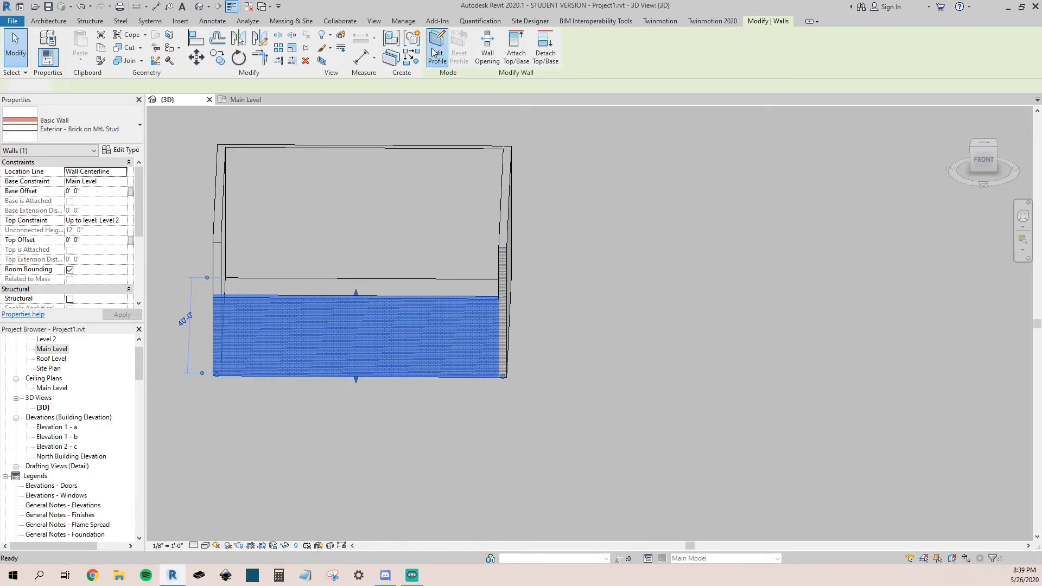
pyautogui.click(457, 37)
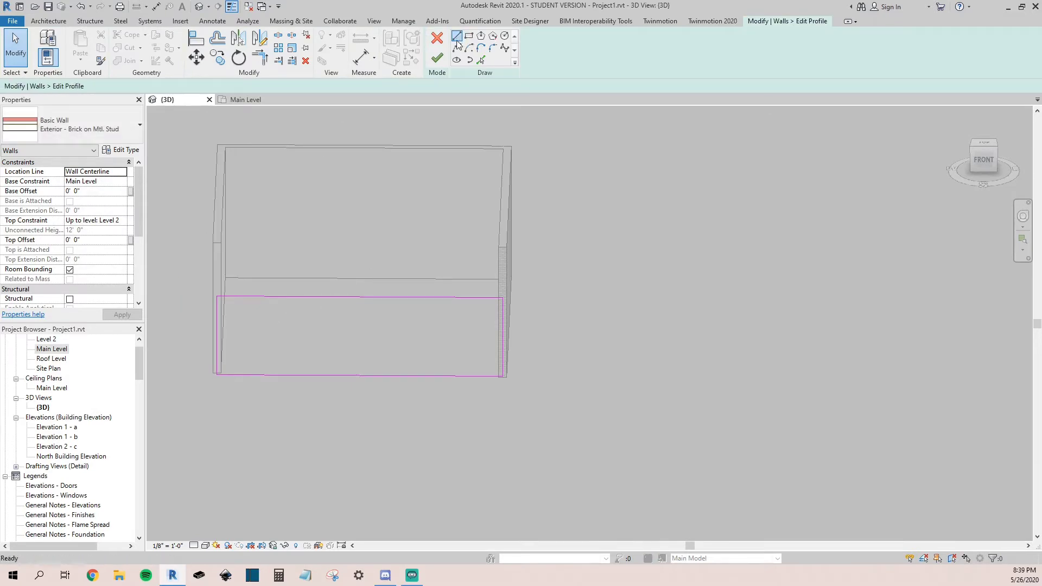
pyautogui.click(251, 296)
pyautogui.click(295, 257)
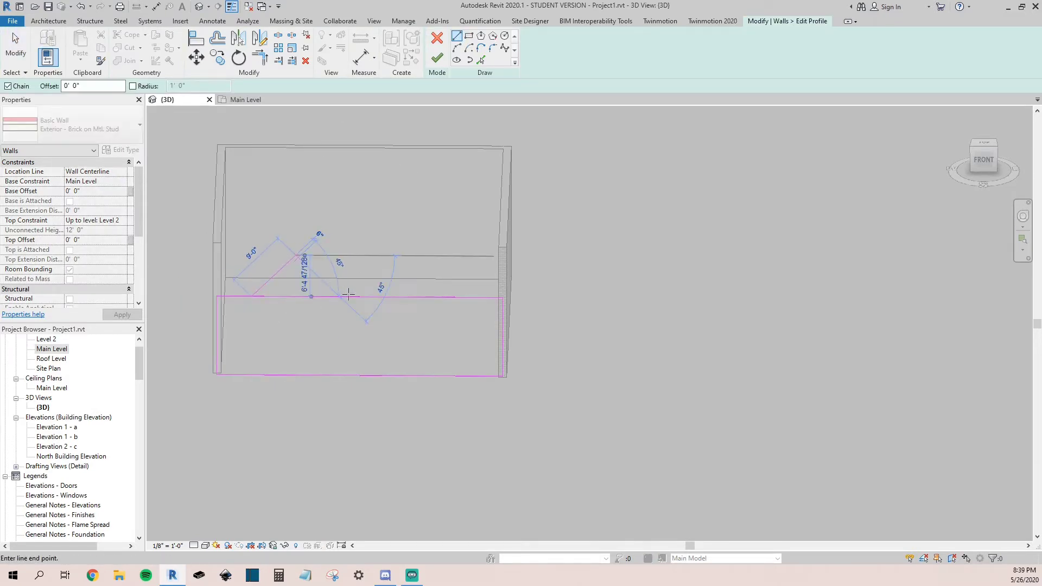
pyautogui.click(347, 296)
pyautogui.press('Escape')
# Step: Sketch a semicircular arc with a radius of about 7'-3" on the profile's top edge, beside the triangular peak
pyautogui.click(457, 48)
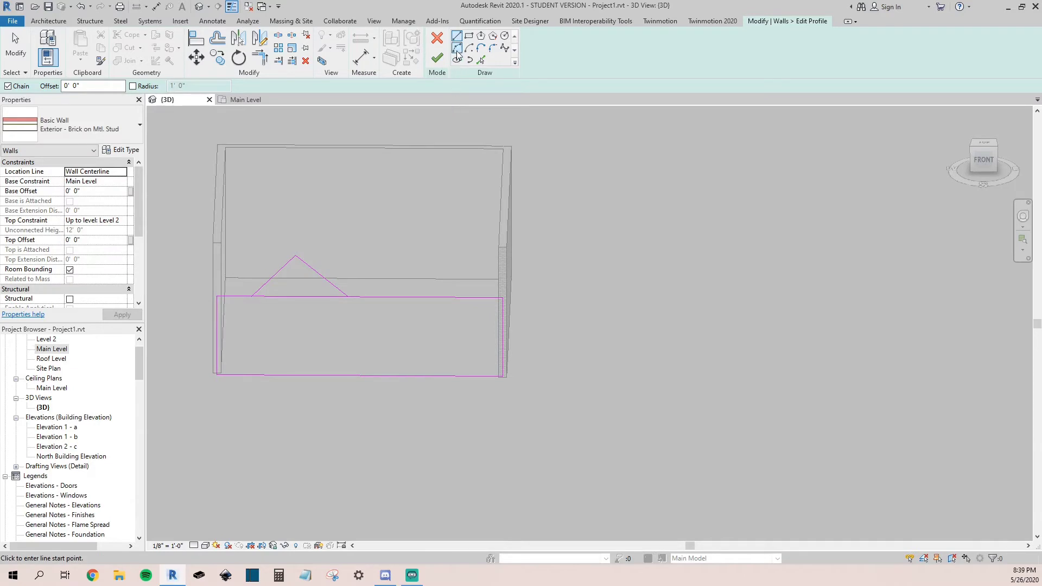
pyautogui.click(361, 297)
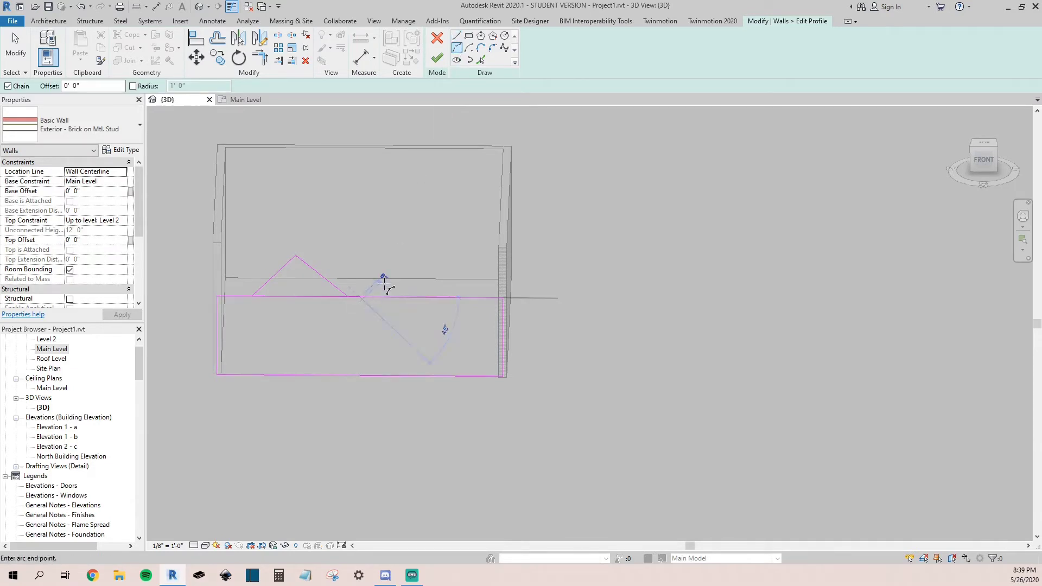
pyautogui.click(461, 297)
pyautogui.click(414, 247)
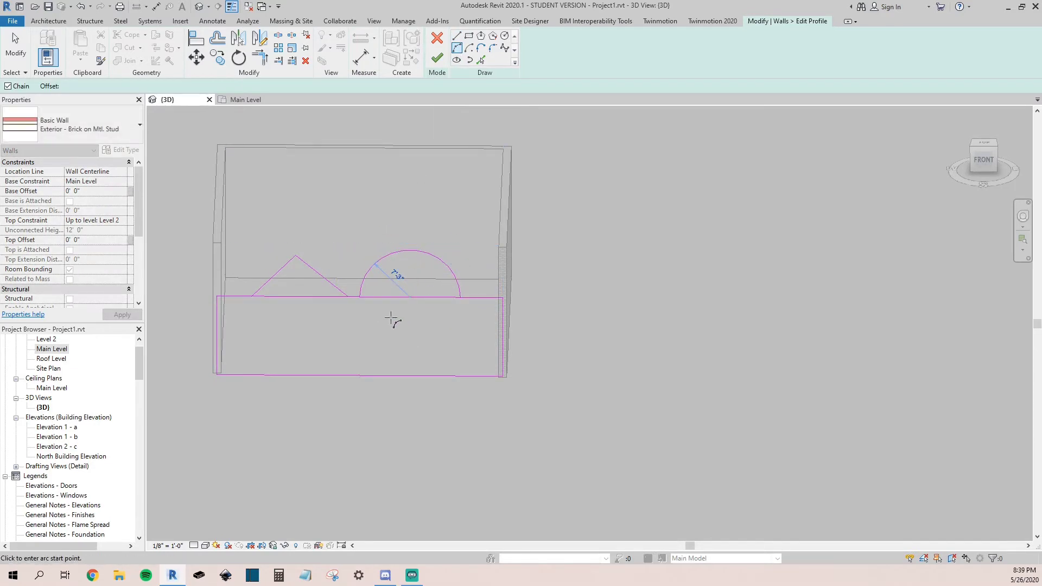
pyautogui.press('Escape')
# Step: Split the profile's top line beneath the arc and trim the resulting segments to both ends of the arc
pyautogui.press('s')
pyautogui.press('l')
pyautogui.scroll(3, 352, 298)
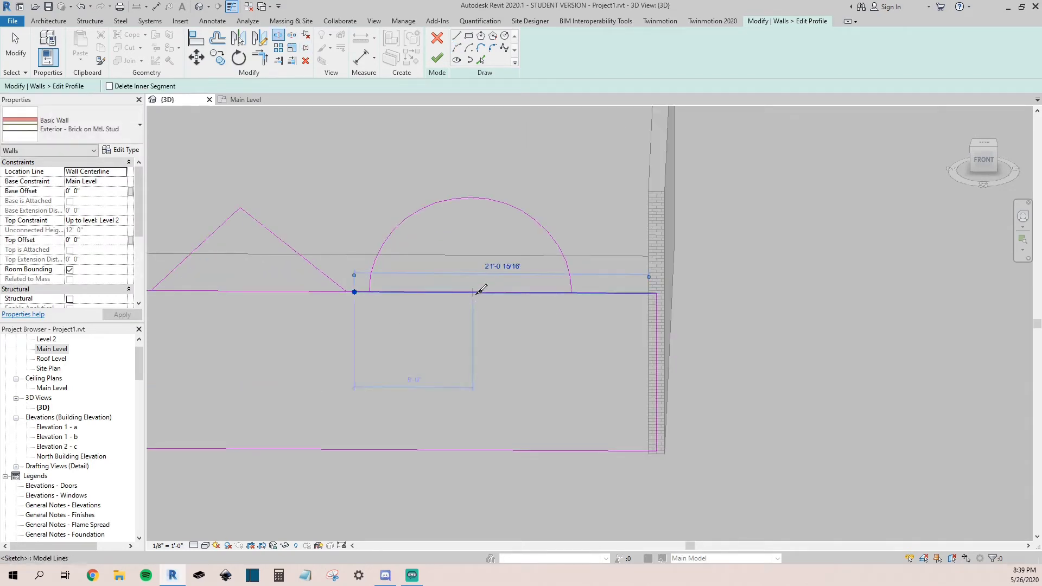
pyautogui.press('t')
pyautogui.press('r')
pyautogui.click(550, 244)
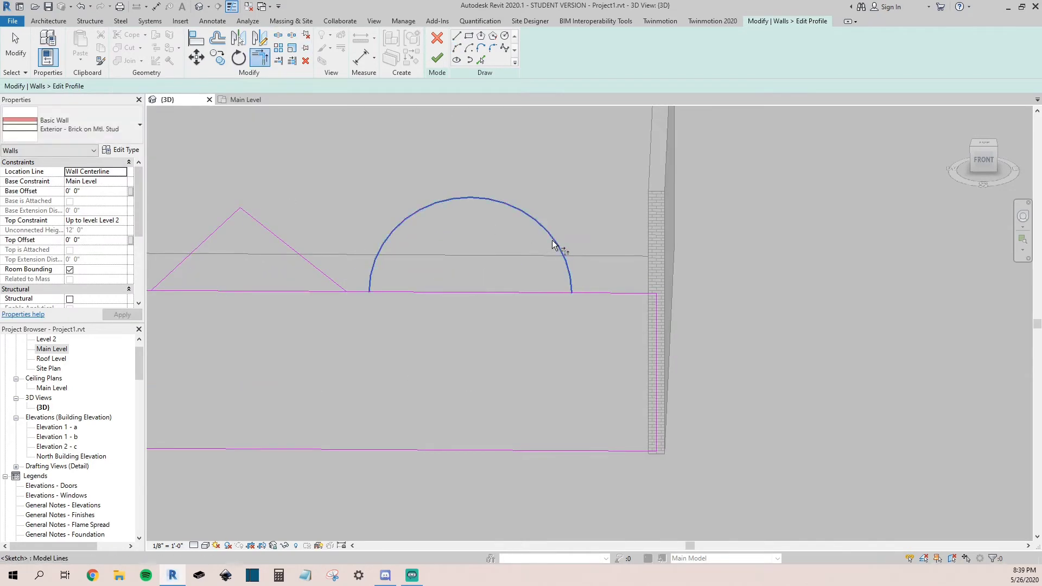
pyautogui.click(588, 294)
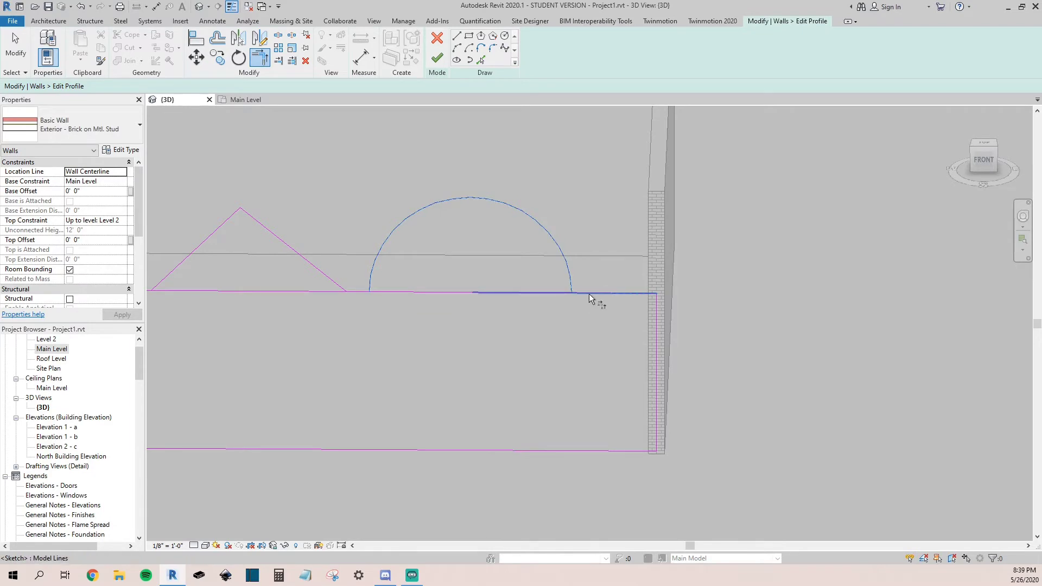
pyautogui.click(371, 284)
pyautogui.click(360, 293)
pyautogui.press('Escape')
pyautogui.press('Escape')
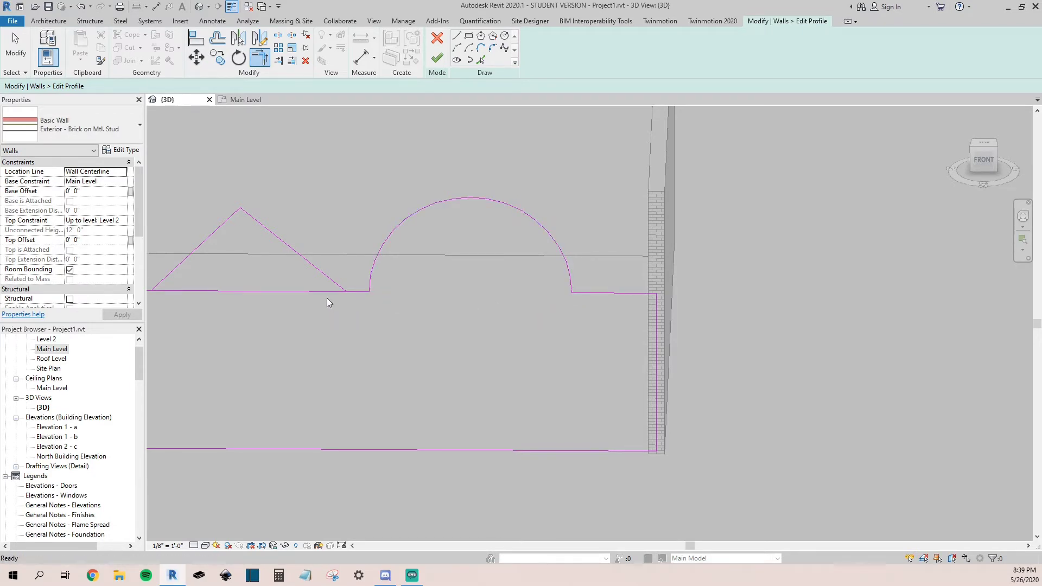
# Step: Delete the top line beneath the triangular peak and draw a new line from the profile's upper-left corner to the peak's base
pyautogui.click(349, 293)
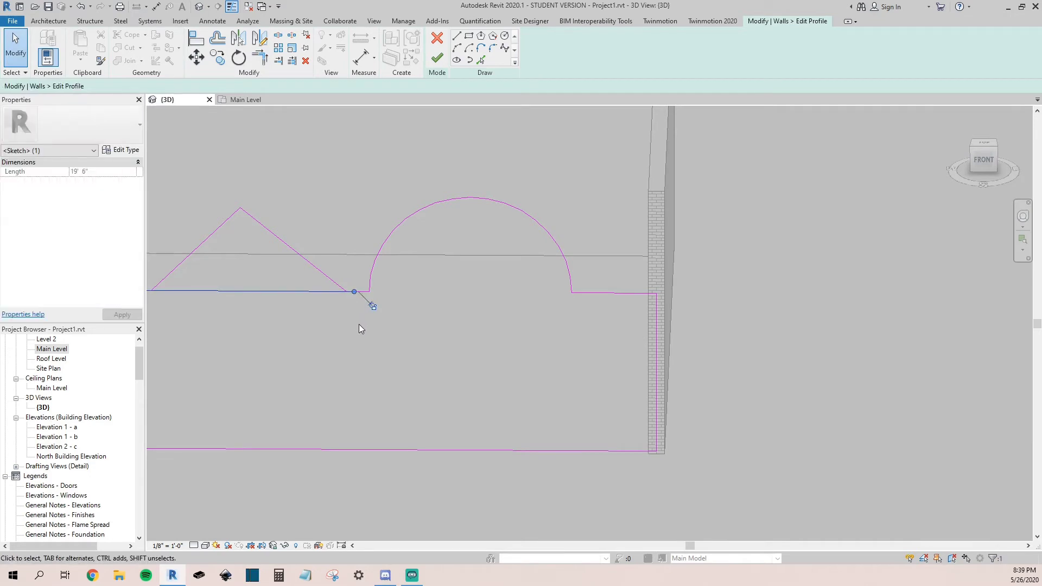
pyautogui.press('Delete')
pyautogui.scroll(-3, 359, 324)
pyautogui.click(260, 56)
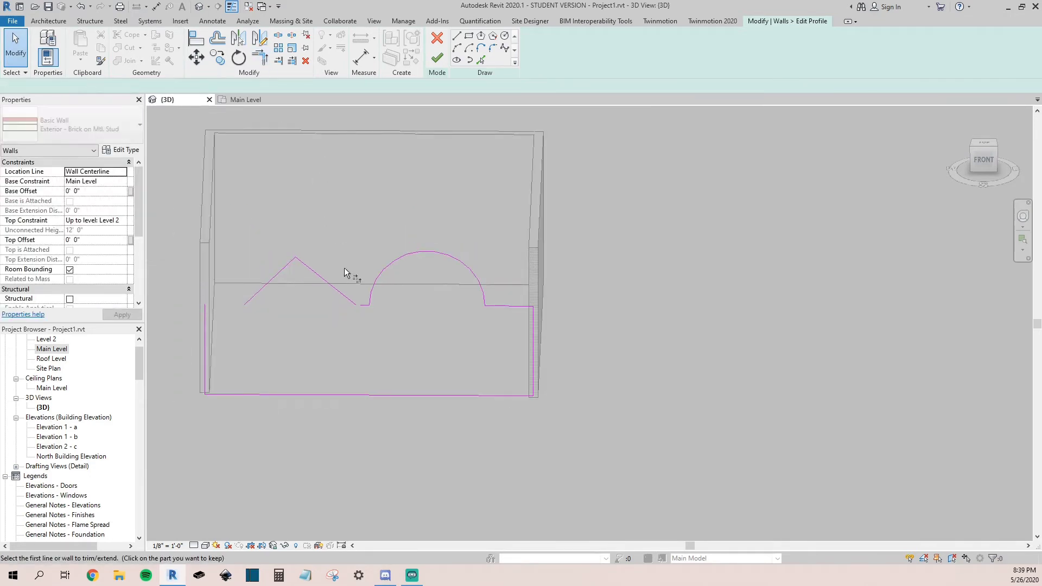
pyautogui.click(456, 36)
pyautogui.click(204, 306)
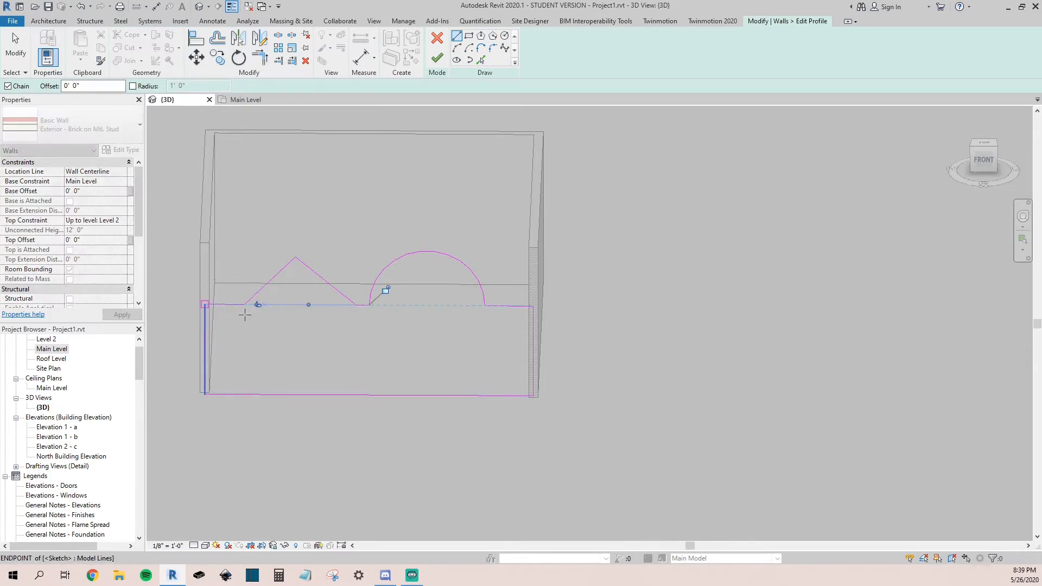
pyautogui.press('Escape')
pyautogui.press('Escape')
# Step: Finish the profile edit and examine the reshaped front wall in 3D
pyautogui.click(434, 60)
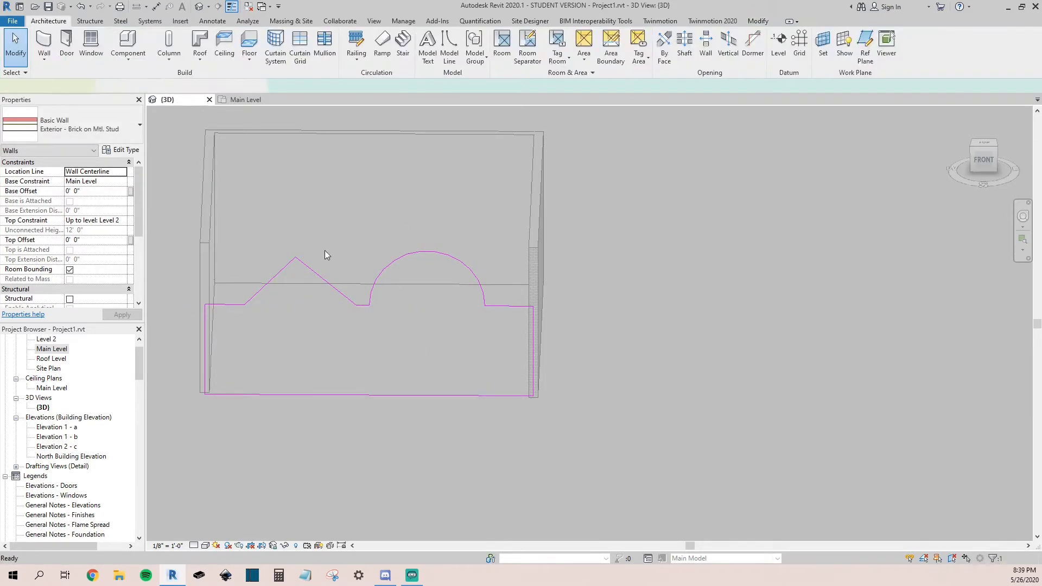
pyautogui.click(298, 436)
pyautogui.keyDown('shift'); pyautogui.moveTo(263, 343); pyautogui.dragTo(434, 289, button='middle'); pyautogui.keyUp('shift')
pyautogui.keyDown('shift'); pyautogui.moveTo(348, 318); pyautogui.dragTo(304, 289, button='middle'); pyautogui.keyUp('shift')
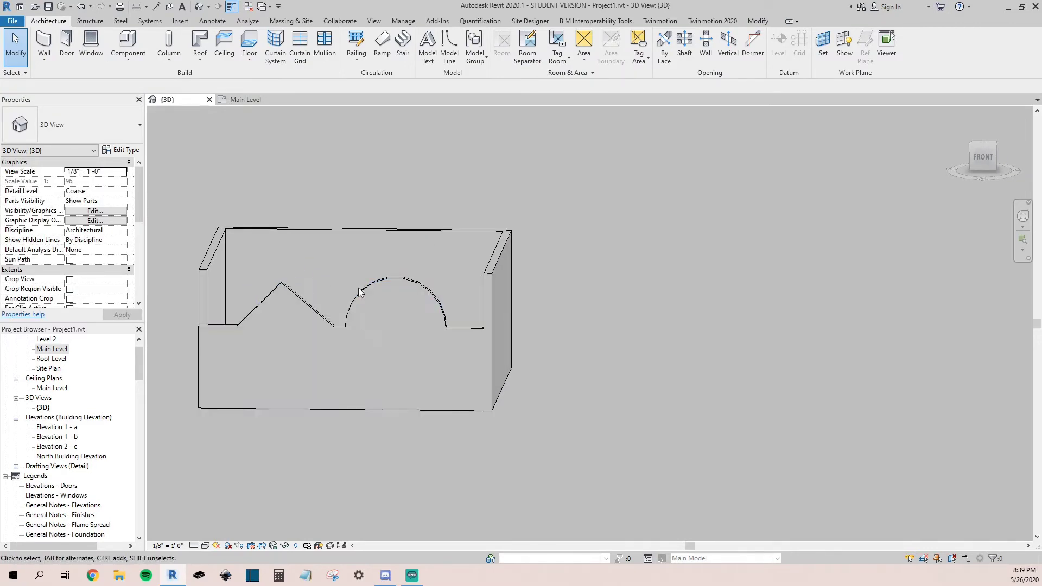
pyautogui.keyDown('shift'); pyautogui.moveTo(330, 340); pyautogui.dragTo(341, 369, button='middle'); pyautogui.keyUp('shift')
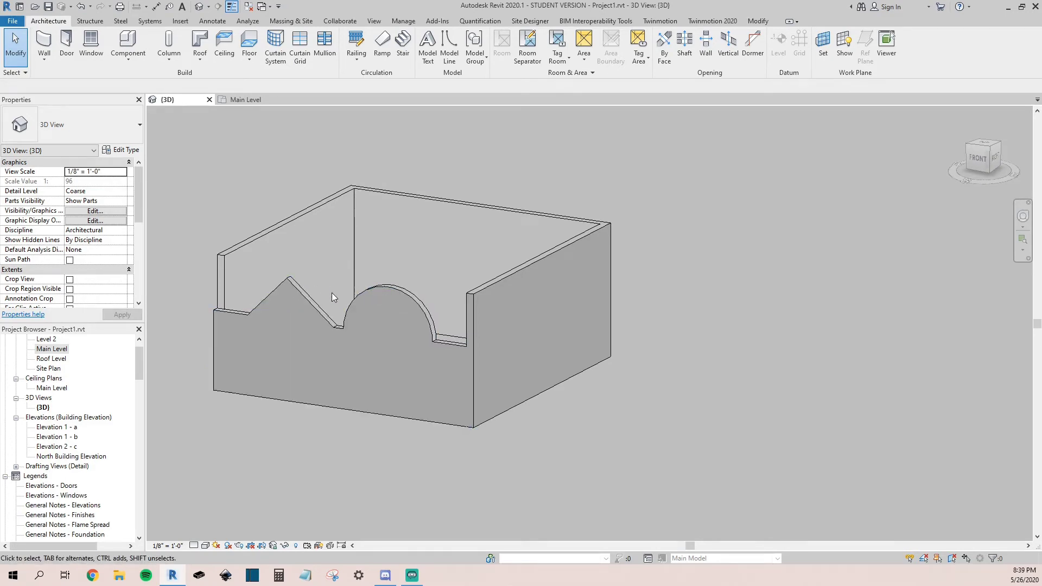
pyautogui.click(312, 302)
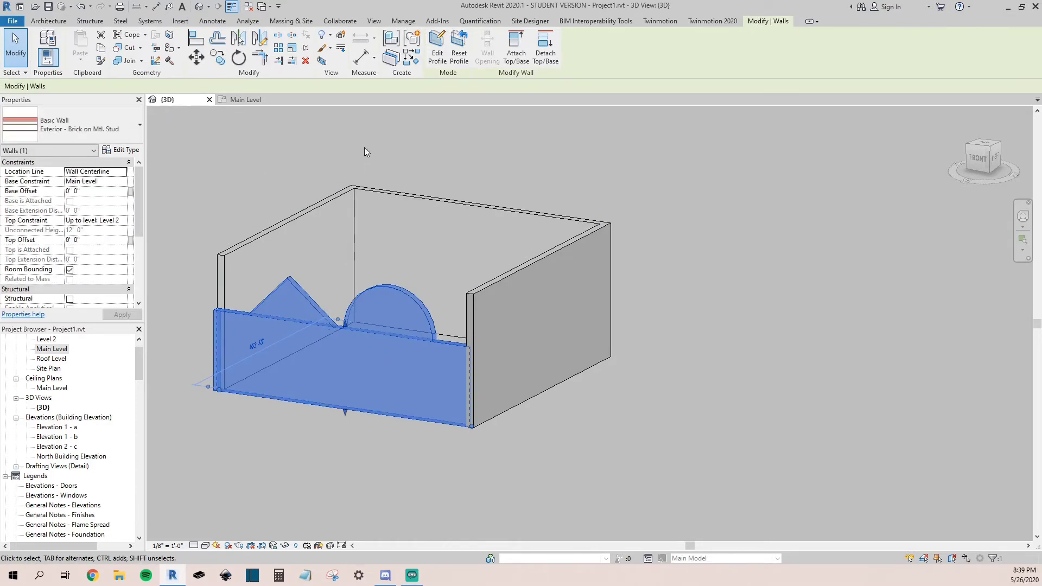
pyautogui.keyDown('shift'); pyautogui.moveTo(231, 168); pyautogui.dragTo(548, 321, button='middle'); pyautogui.keyUp('shift')
# Step: Lower the right side wall to about 13'-3" high and align its top with the flat top face of the front wall
pyautogui.click(522, 353)
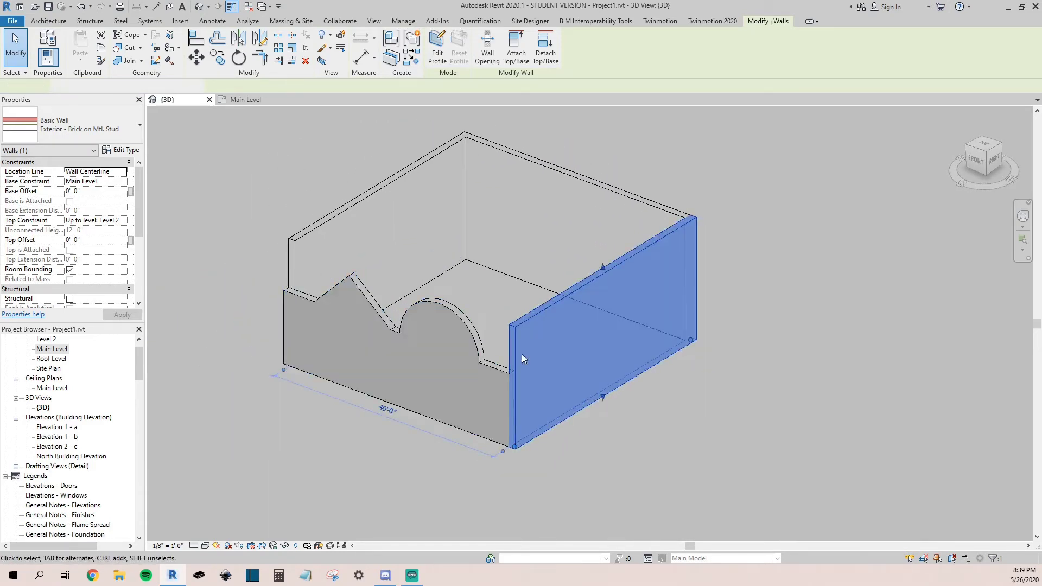
pyautogui.moveTo(601, 268); pyautogui.dragTo(572, 329)
pyautogui.press('a')
pyautogui.press('l')
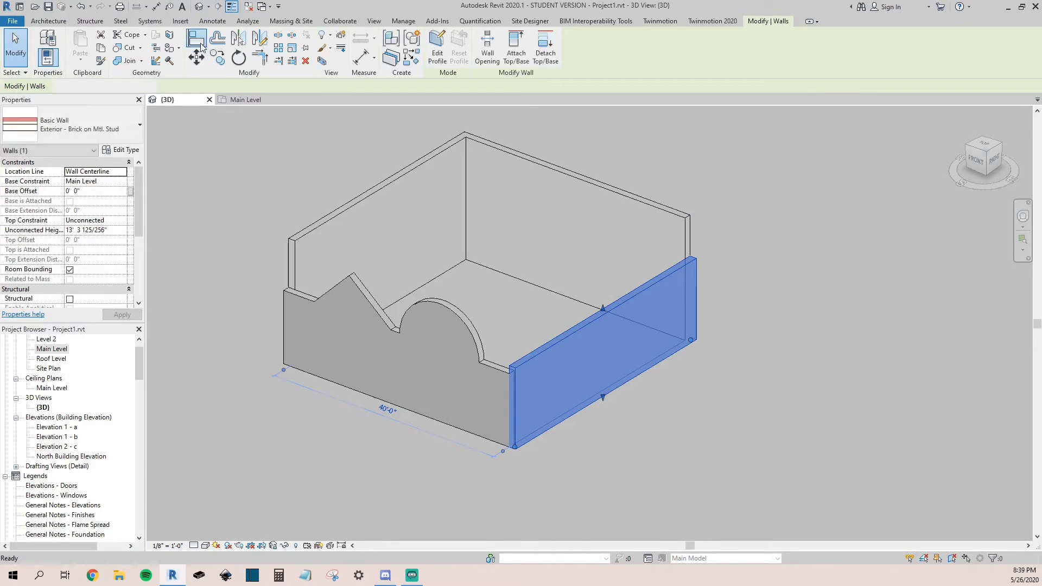
pyautogui.scroll(5, 498, 359)
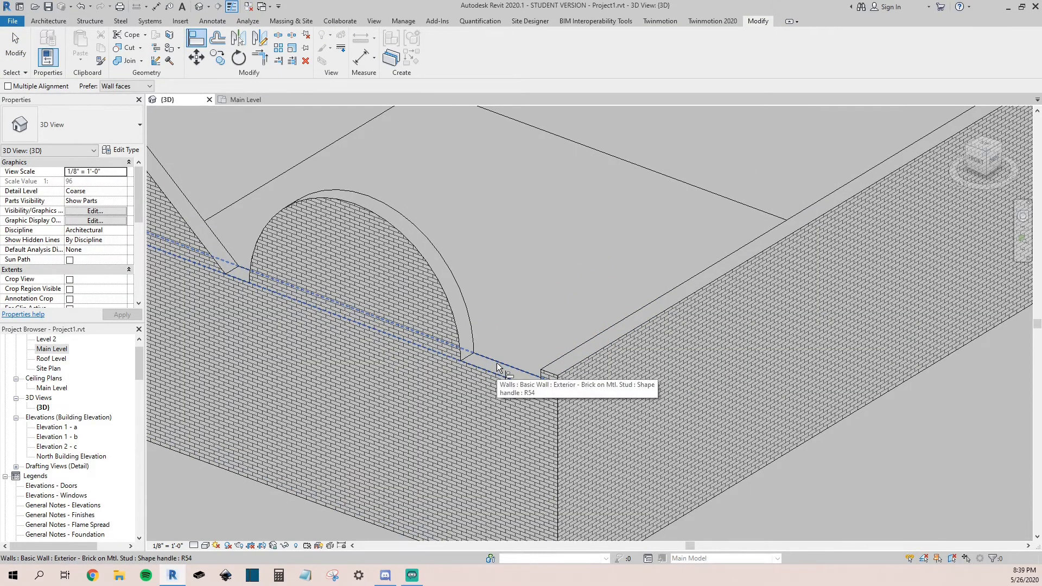
pyautogui.press('Tab')
pyautogui.click(496, 363)
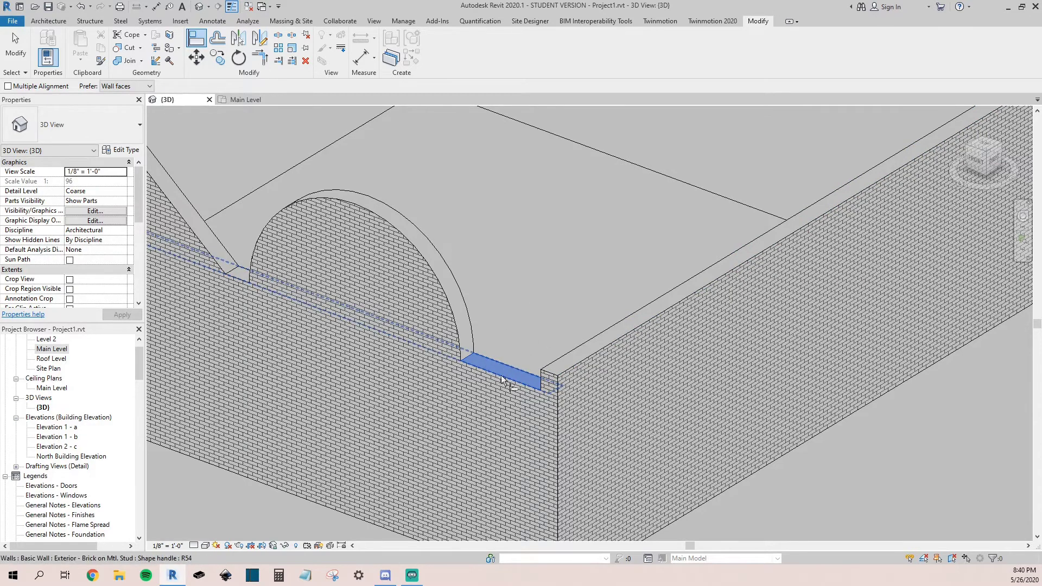
pyautogui.click(563, 354)
pyautogui.scroll(-3, 508, 338)
pyautogui.press('Escape')
pyautogui.press('Escape')
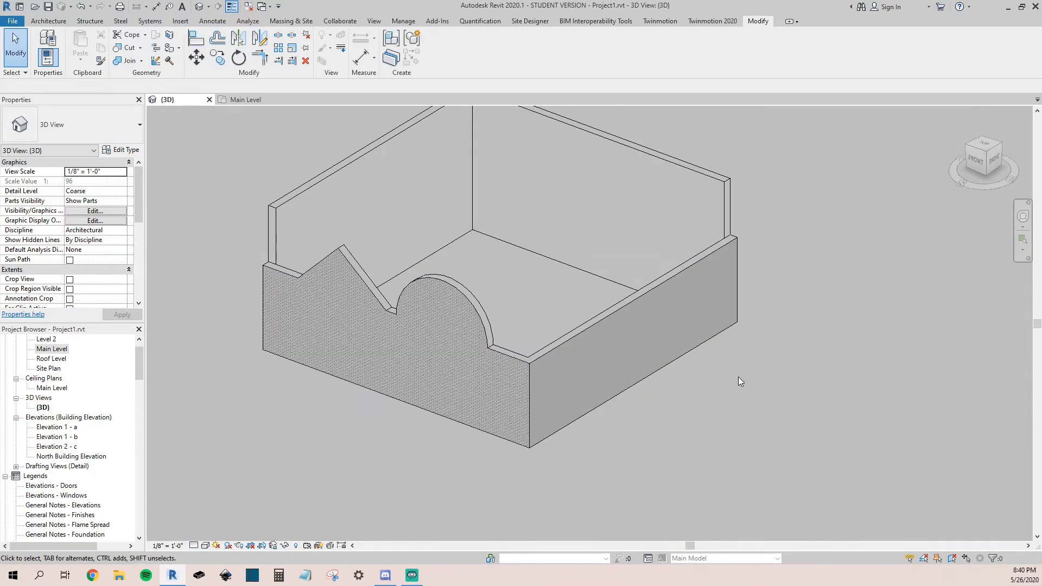
# Step: Align the tops of the back and left walls to the front wall's flat top face using Multiple Alignment
pyautogui.click(196, 39)
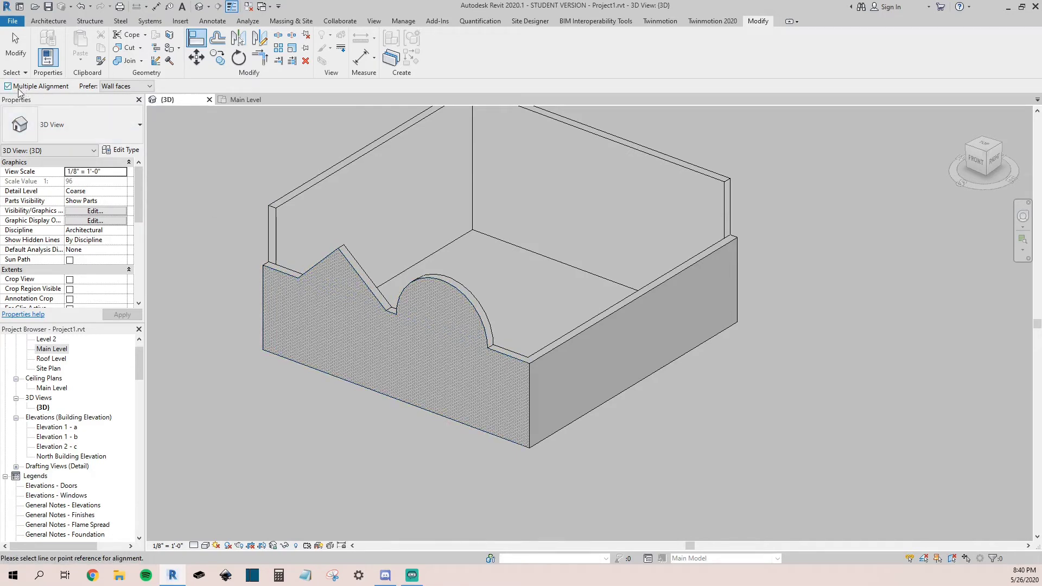
pyautogui.click(519, 365)
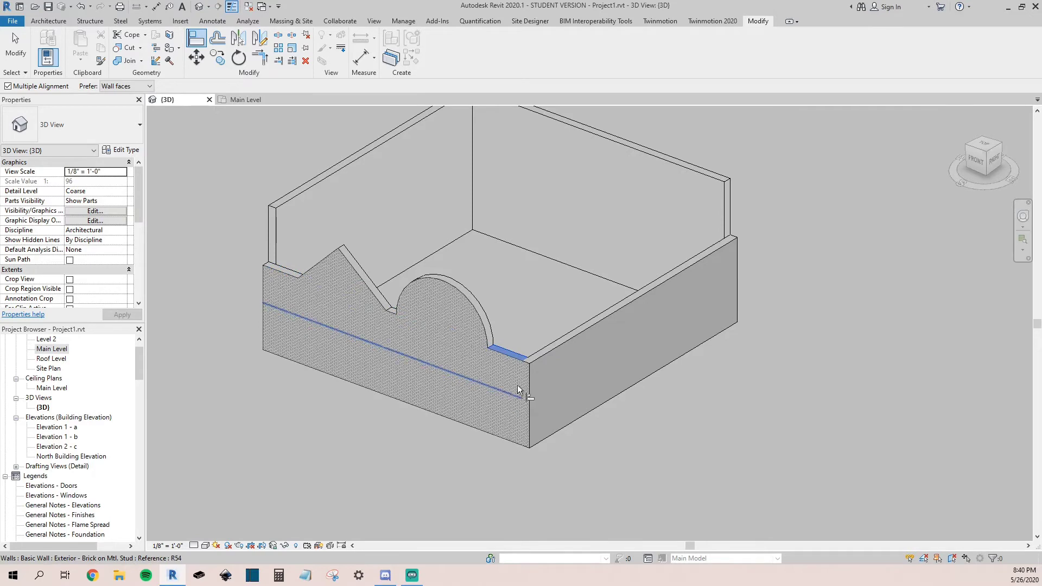
pyautogui.click(675, 163)
pyautogui.click(360, 152)
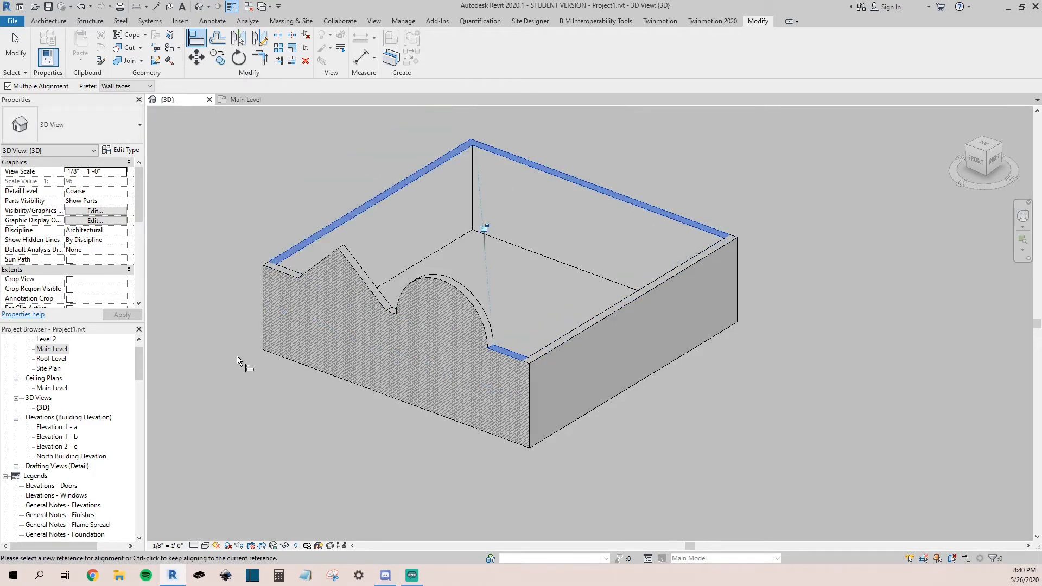
pyautogui.press('Escape')
pyautogui.press('Escape')
# Step: Set the top constraint of the left brick wall to Up to level: Level 2
pyautogui.keyDown('shift'); pyautogui.moveTo(237, 356); pyautogui.dragTo(510, 399, button='middle'); pyautogui.keyUp('shift')
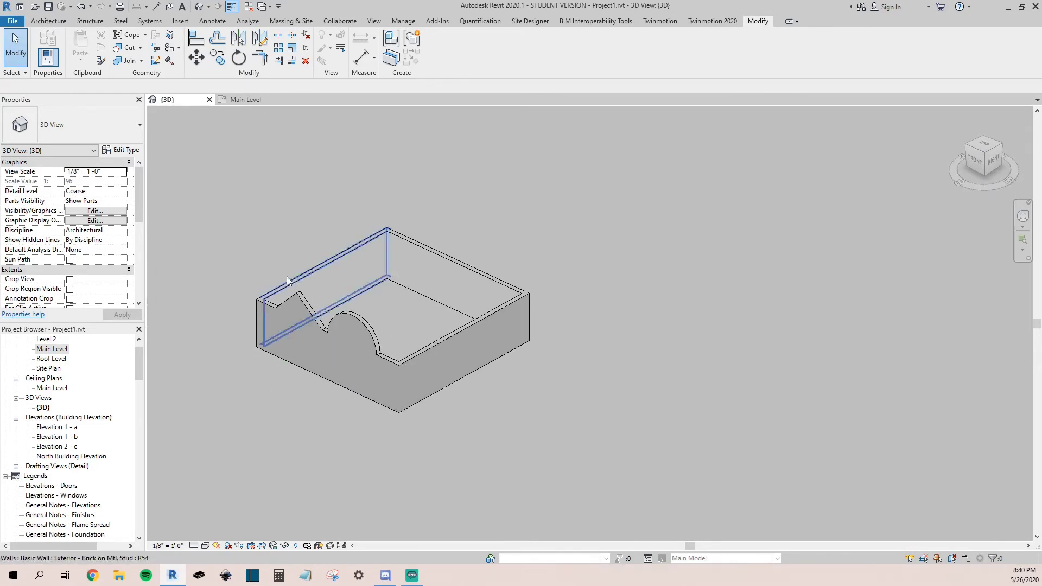
pyautogui.scroll(3, 272, 275)
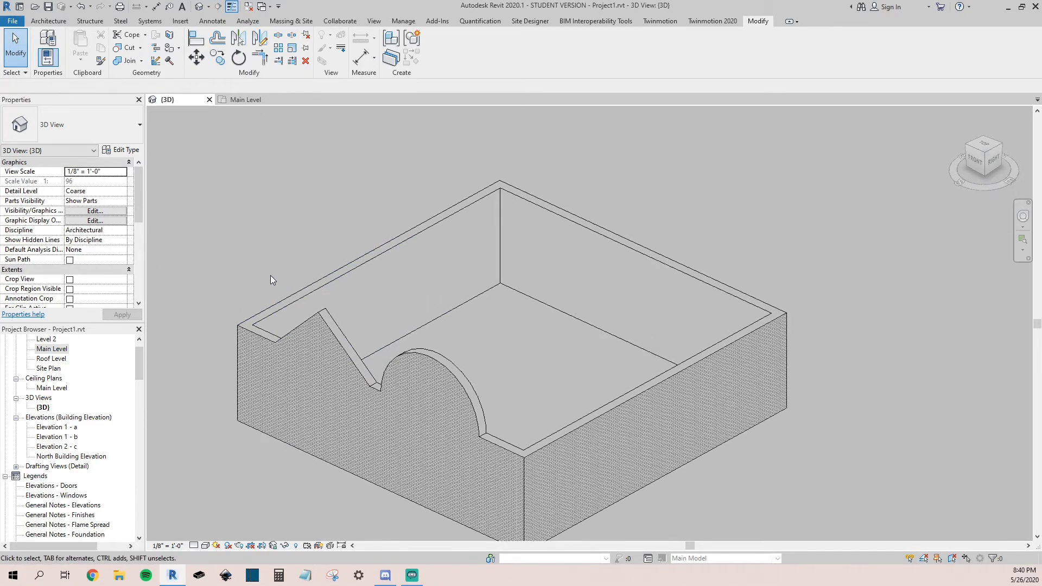
pyautogui.click(328, 288)
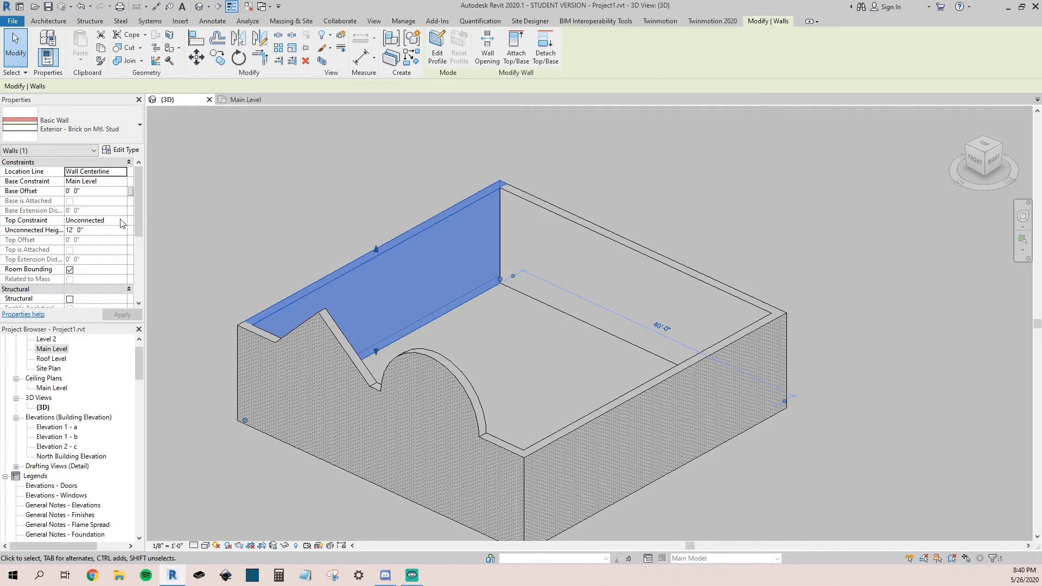
pyautogui.click(114, 222)
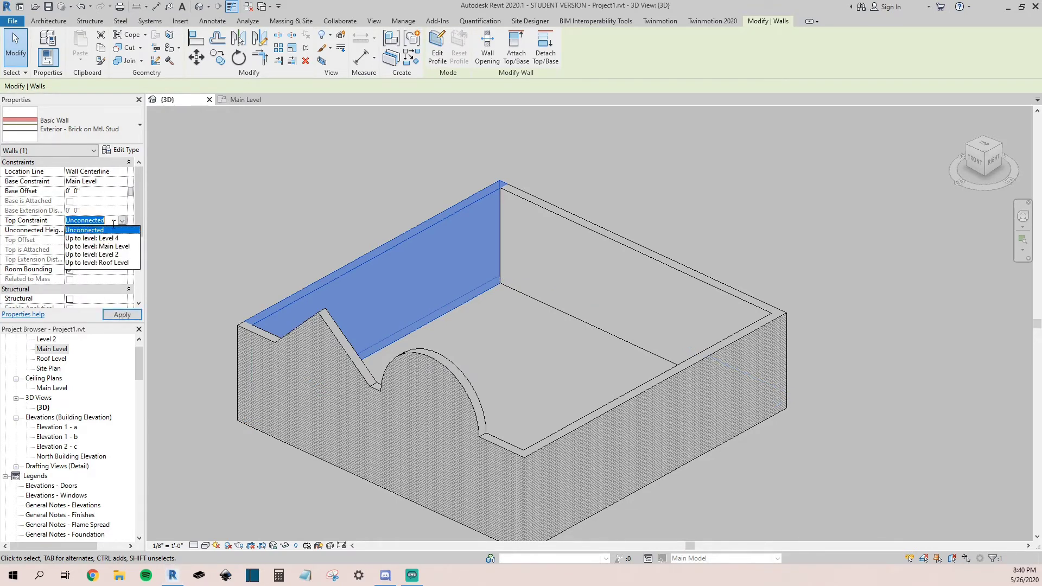
pyautogui.click(178, 237)
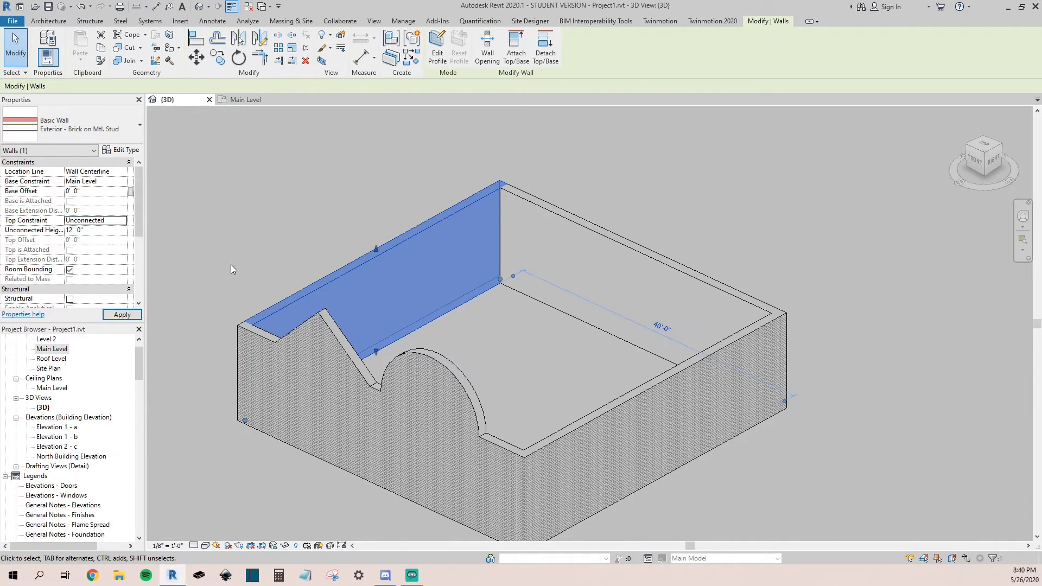
pyautogui.click(124, 221)
pyautogui.click(95, 236)
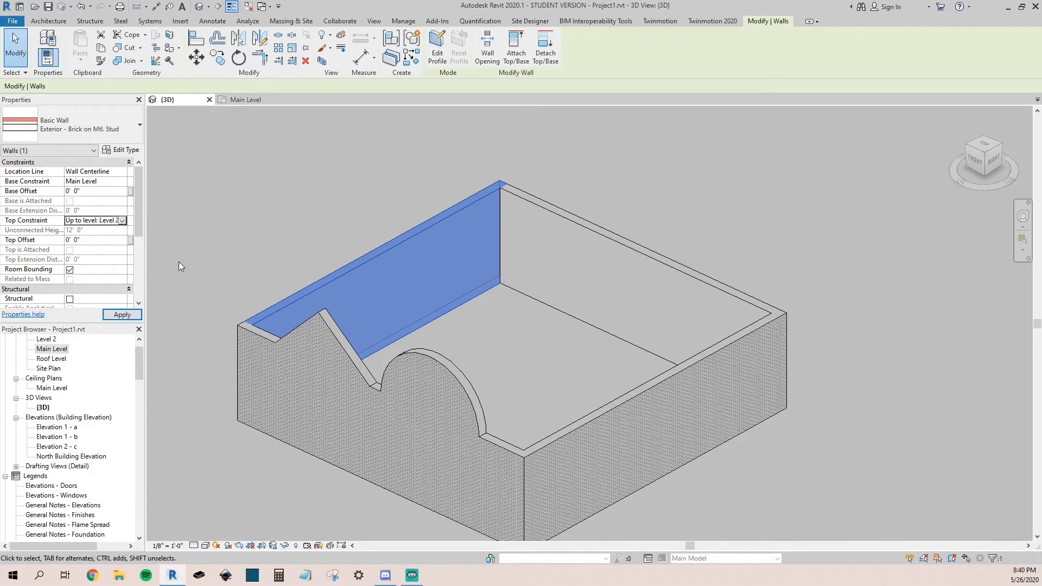
# Step: Set the left wall's top offset to 2' and examine the raised wall in 3D
pyautogui.click(89, 240)
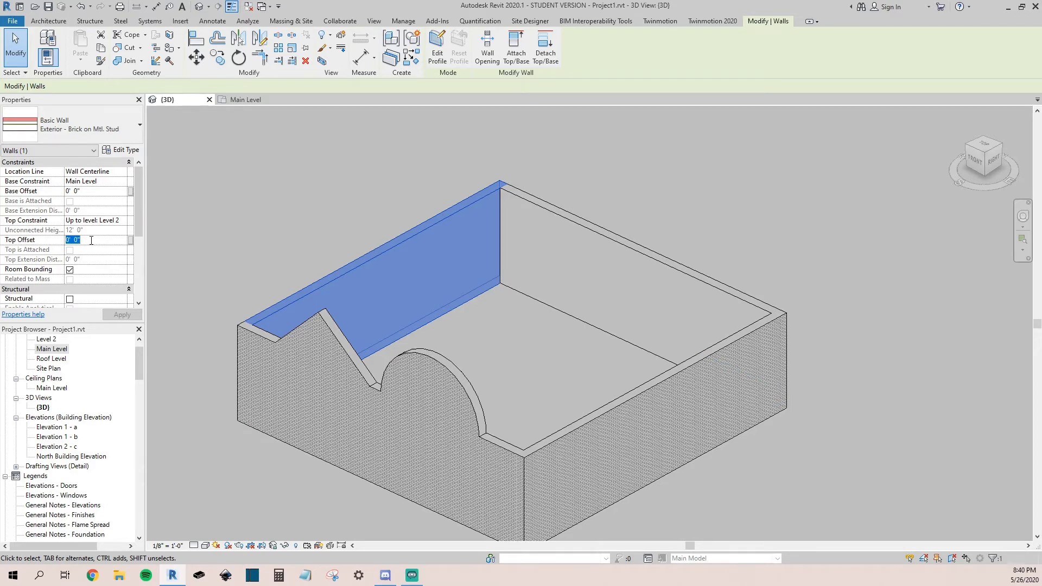
pyautogui.write('2')
pyautogui.press('Tab')
pyautogui.click(119, 317)
pyautogui.click(227, 229)
pyautogui.keyDown('shift'); pyautogui.moveTo(243, 262); pyautogui.dragTo(532, 255, button='middle'); pyautogui.keyUp('shift')
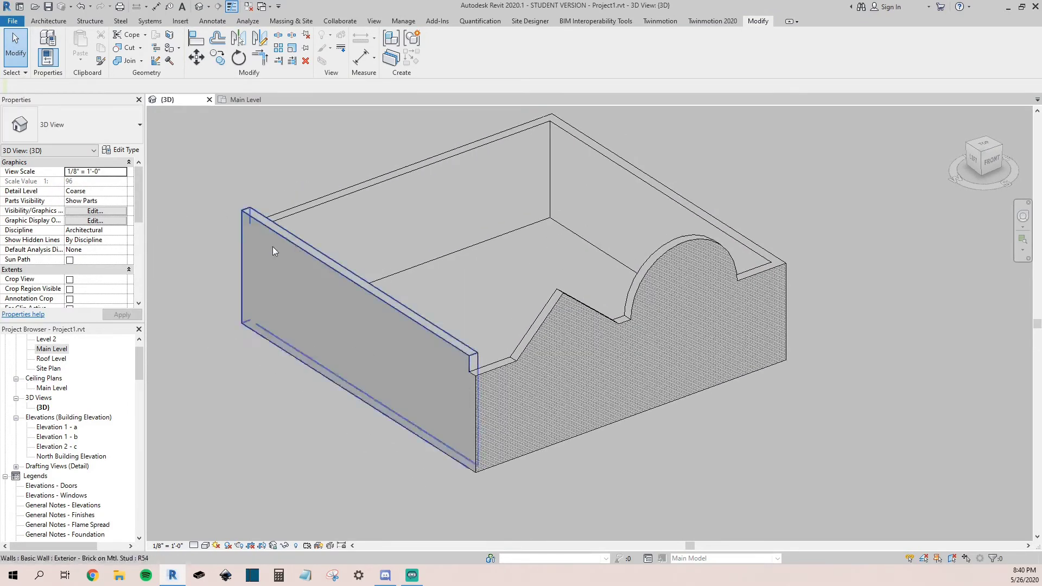
pyautogui.keyDown('shift'); pyautogui.moveTo(419, 324); pyautogui.dragTo(248, 315, button='middle'); pyautogui.keyUp('shift')
pyautogui.scroll(-2, 247, 316)
pyautogui.moveTo(565, 328); pyautogui.dragTo(514, 335, button='middle')
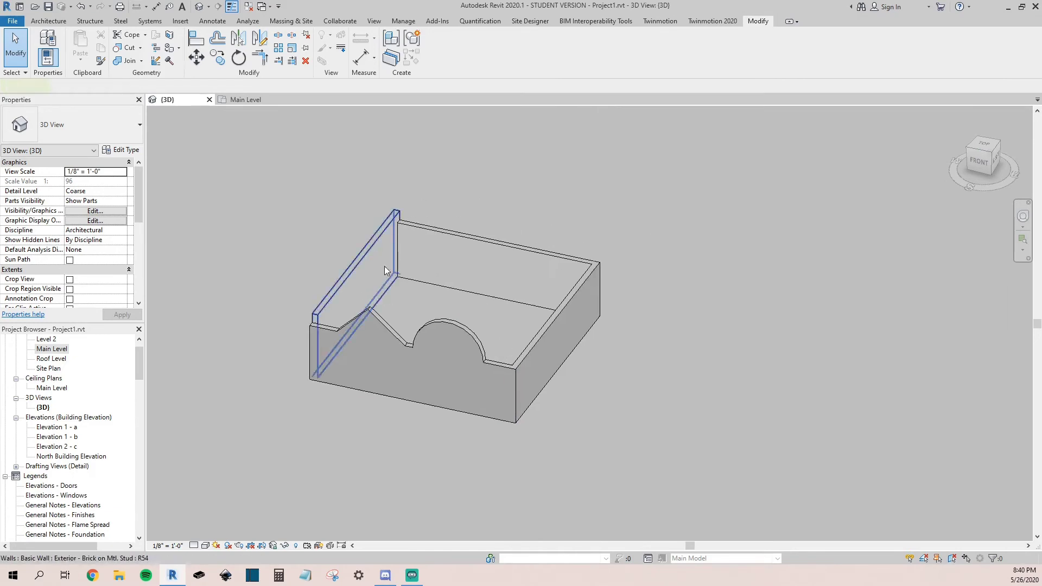
pyautogui.click(384, 266)
pyautogui.click(212, 263)
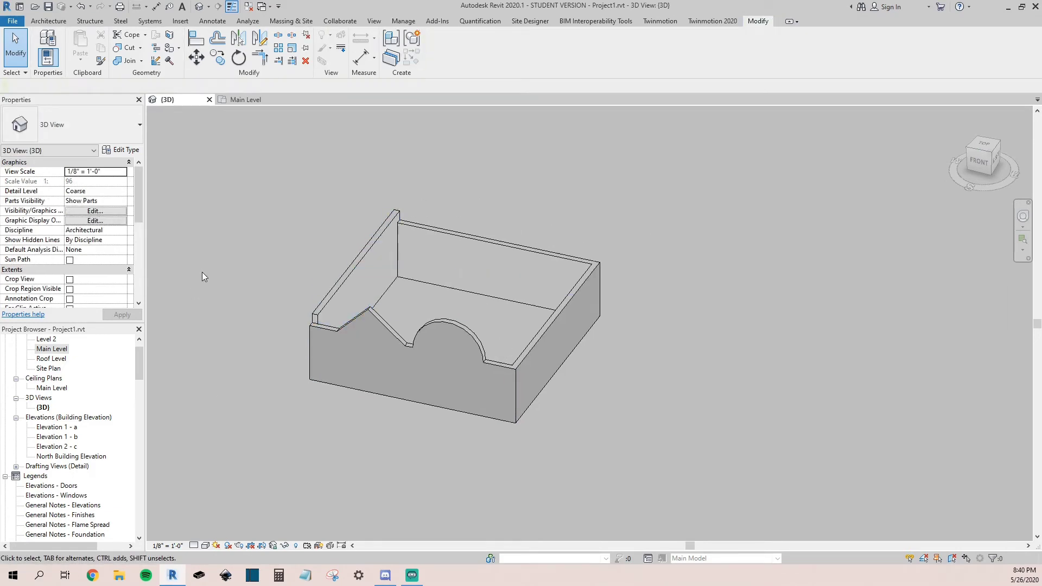
pyautogui.scroll(-1, 202, 271)
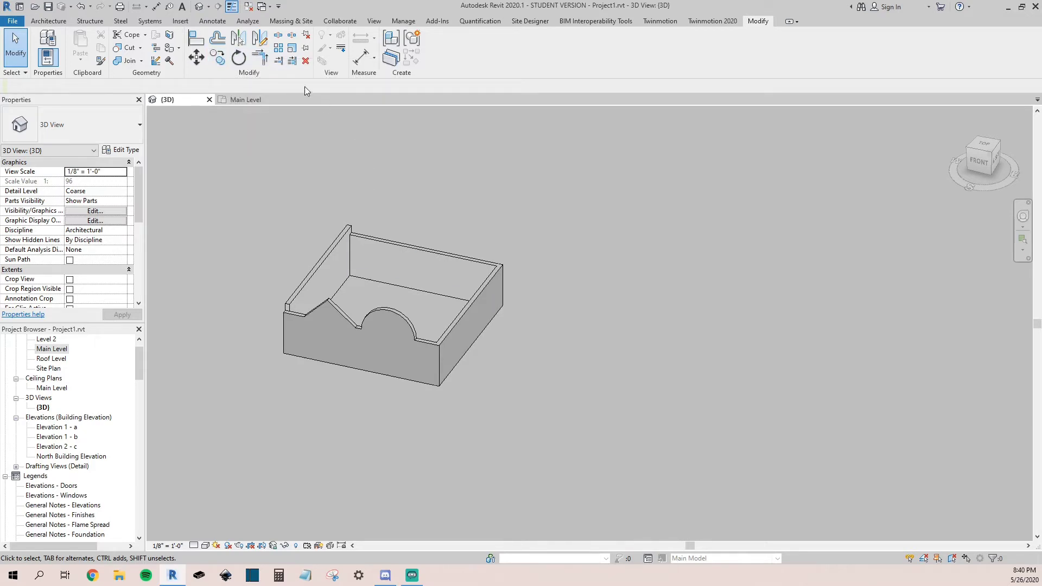
pyautogui.click(259, 39)
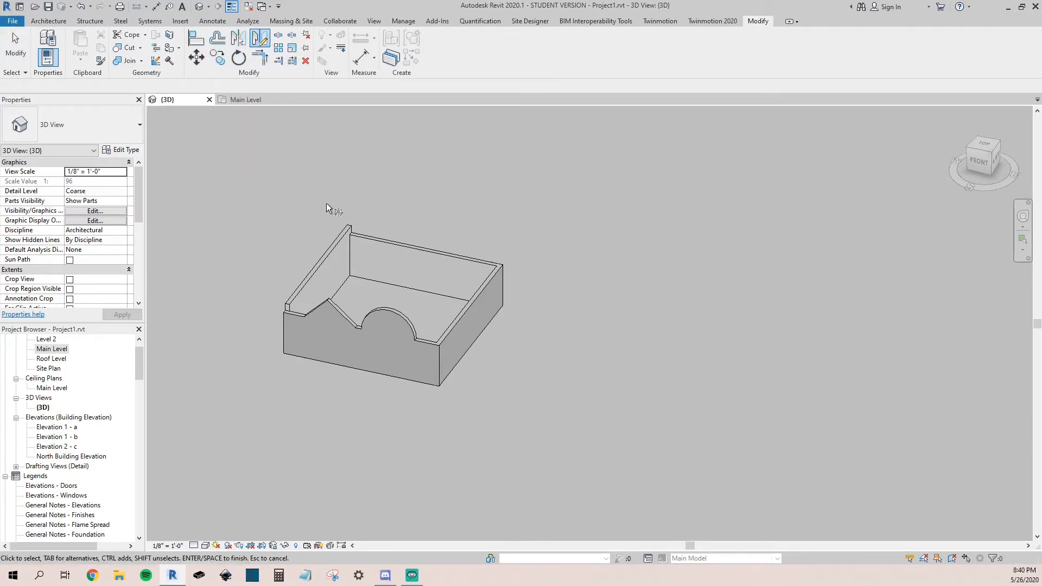
pyautogui.click(377, 242)
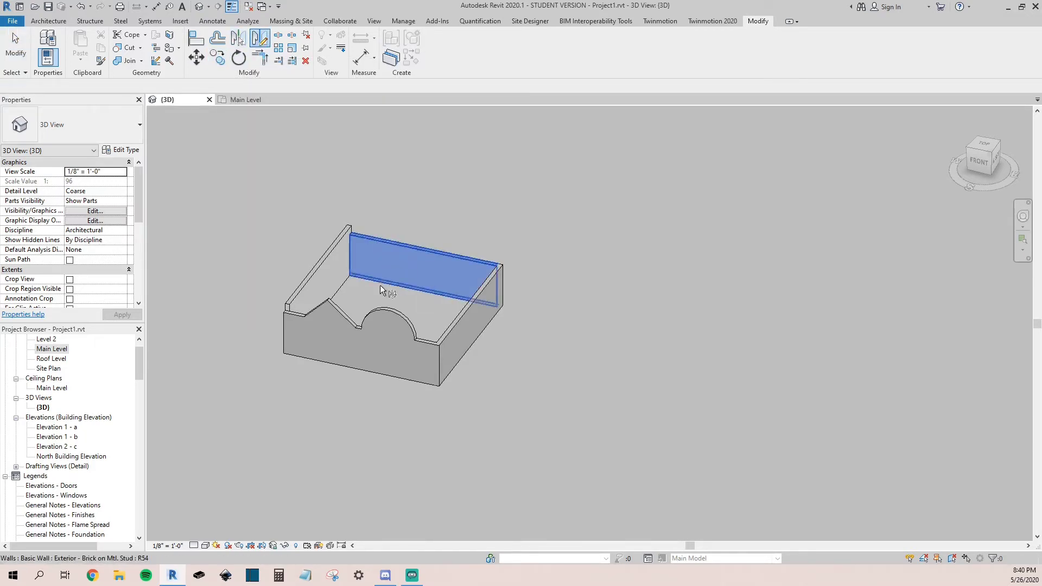
pyautogui.click(298, 131)
pyautogui.scroll(-1, 559, 336)
pyautogui.scroll(-3, 217, 250)
pyautogui.press('Escape')
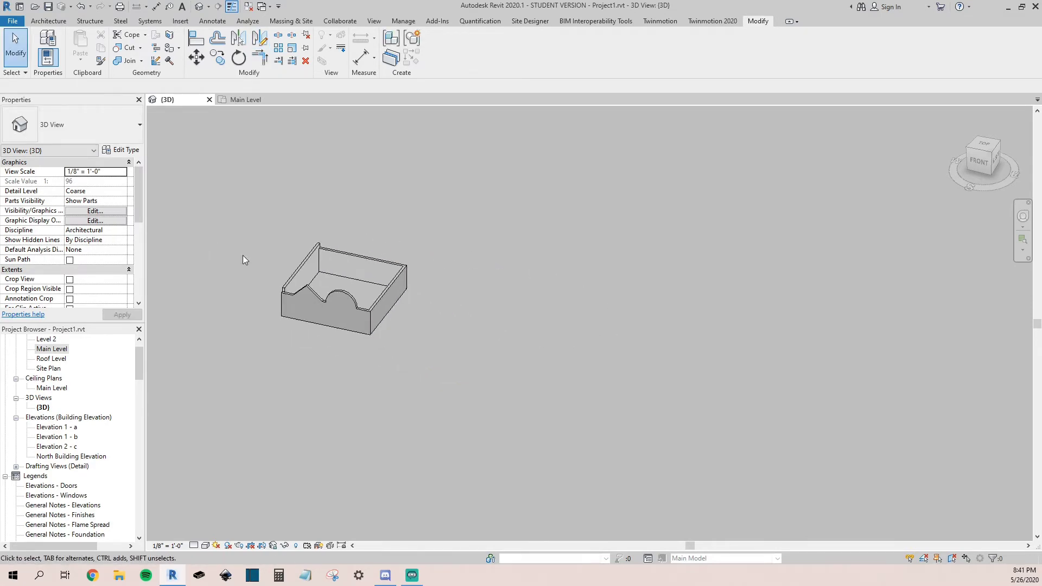
pyautogui.scroll(3, 311, 255)
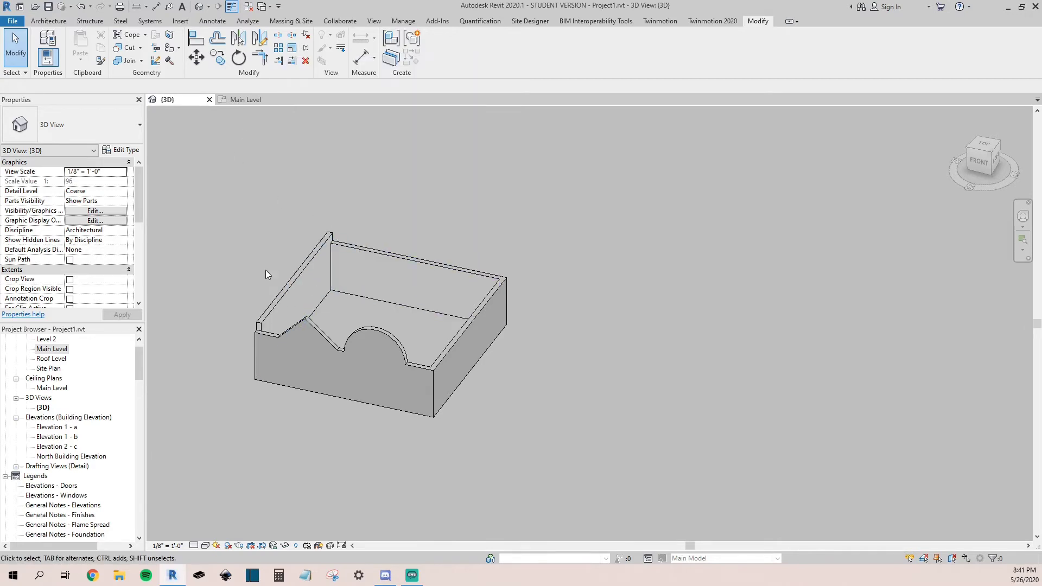
pyautogui.keyDown('shift'); pyautogui.moveTo(259, 230); pyautogui.dragTo(483, 279, button='middle'); pyautogui.keyUp('shift')
pyautogui.moveTo(371, 269); pyautogui.dragTo(313, 292, button='middle')
pyautogui.keyDown('shift'); pyautogui.moveTo(406, 289); pyautogui.dragTo(319, 295, button='middle'); pyautogui.keyUp('shift')
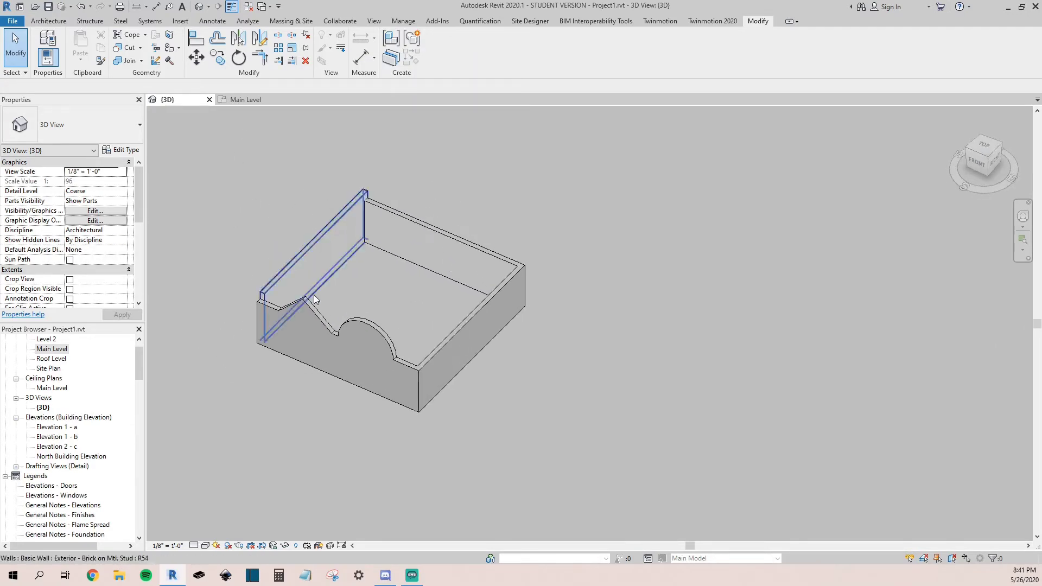
pyautogui.scroll(-2, 319, 295)
pyautogui.scroll(2, 350, 252)
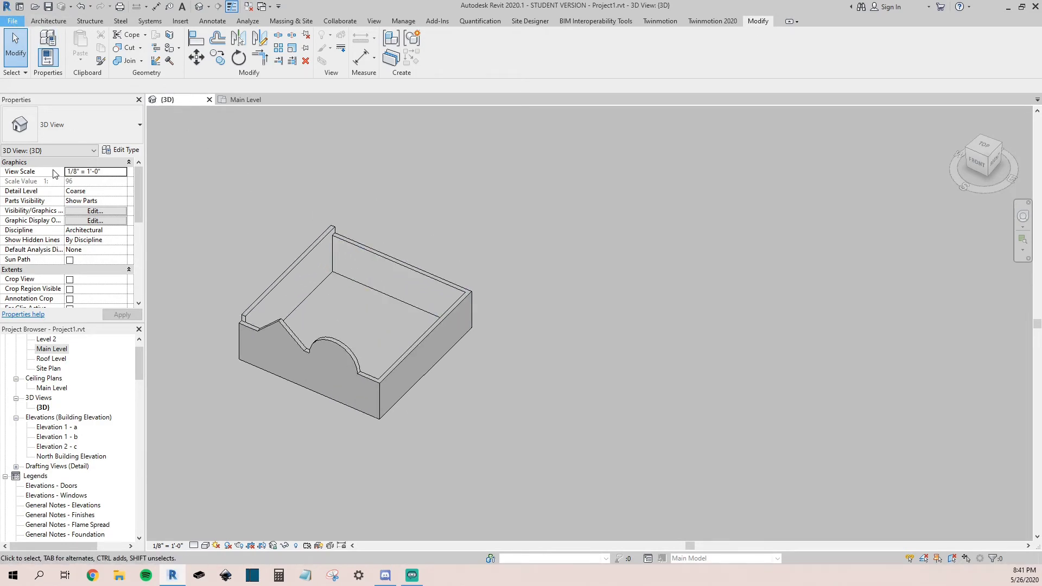
# Step: Create a new conceptual mass family from the Mass.rft template
pyautogui.hotkey('alt', 'f')
pyautogui.moveTo(53, 172)
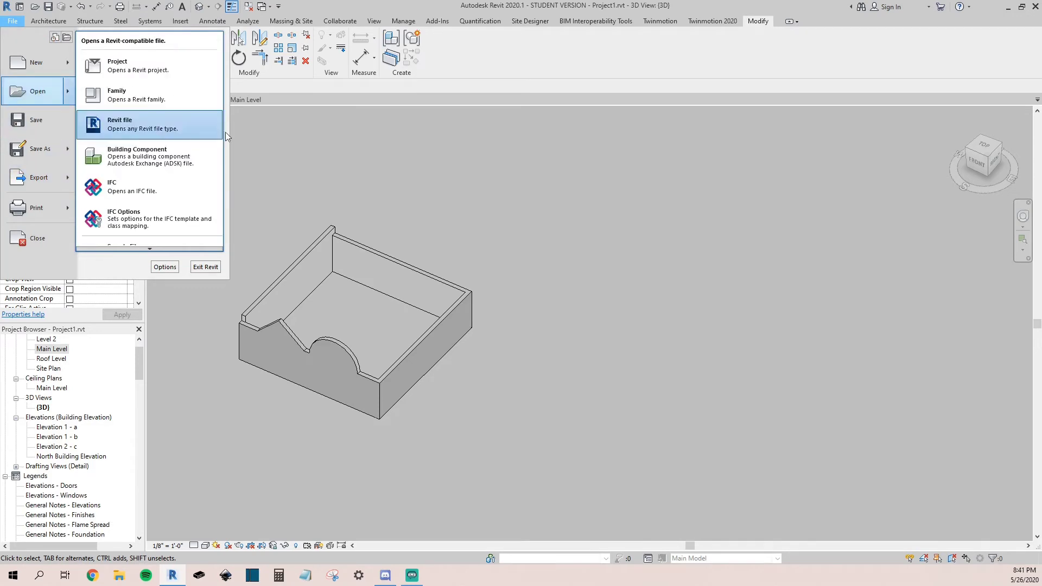
pyautogui.click(13, 20)
pyautogui.click(13, 21)
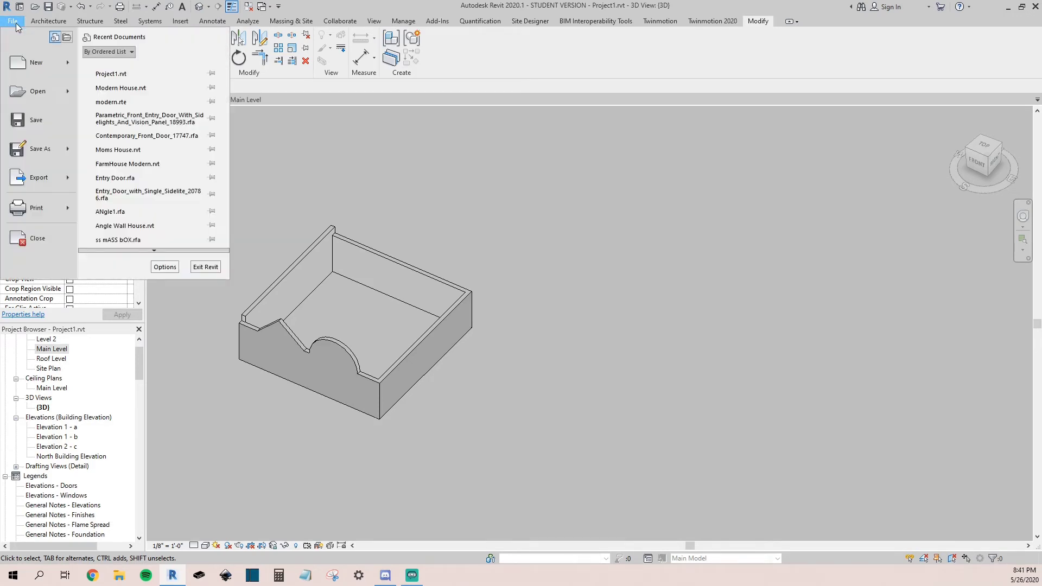
pyautogui.moveTo(42, 93)
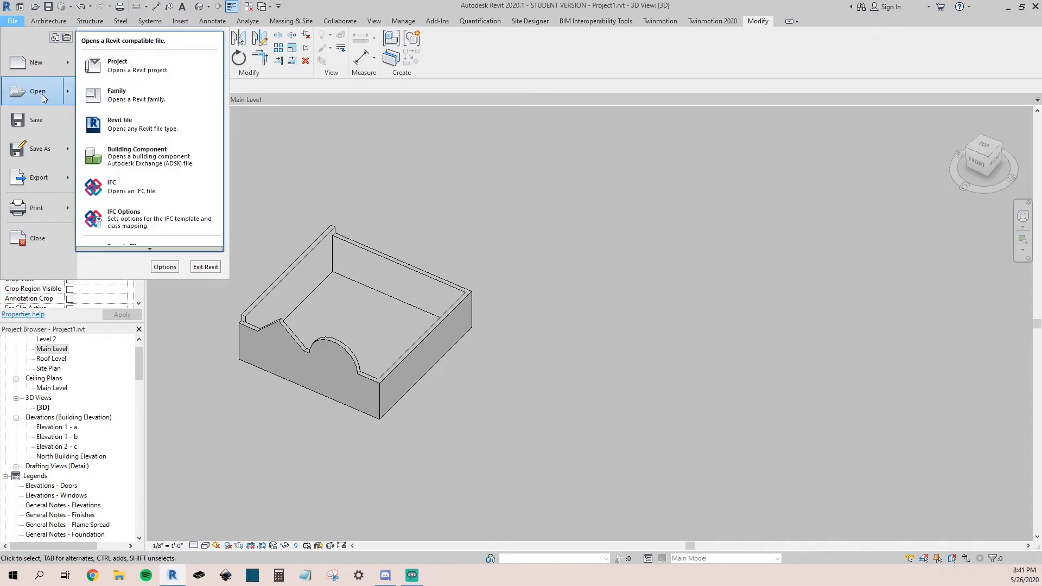
pyautogui.moveTo(39, 70)
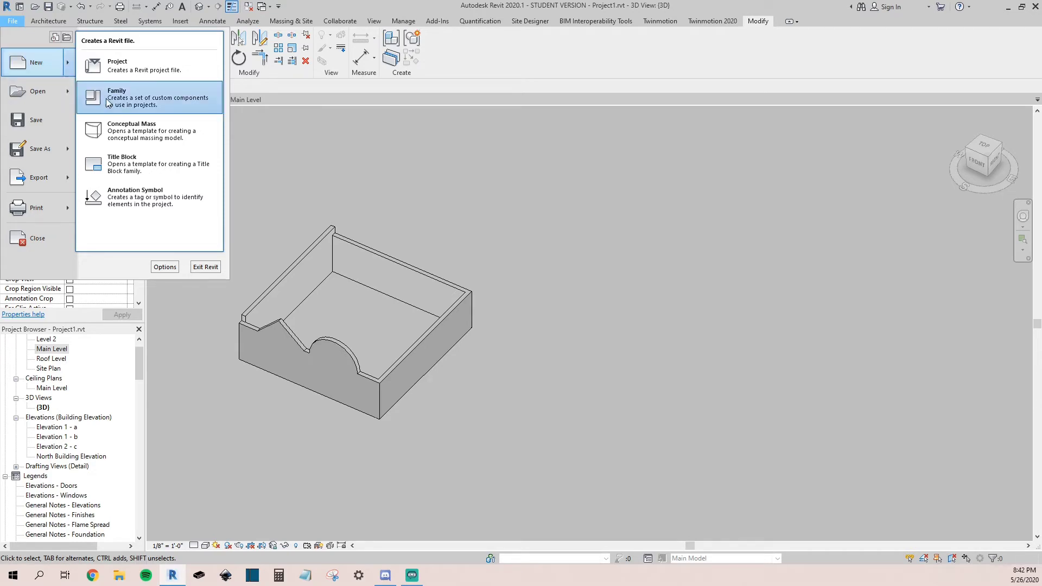
pyautogui.click(126, 132)
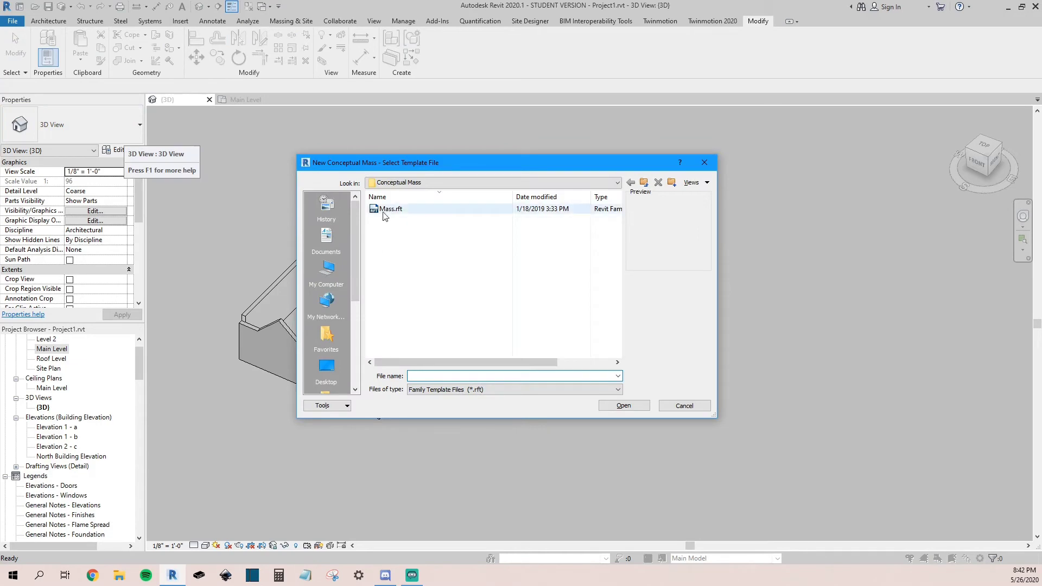
pyautogui.click(389, 209)
pyautogui.click(621, 407)
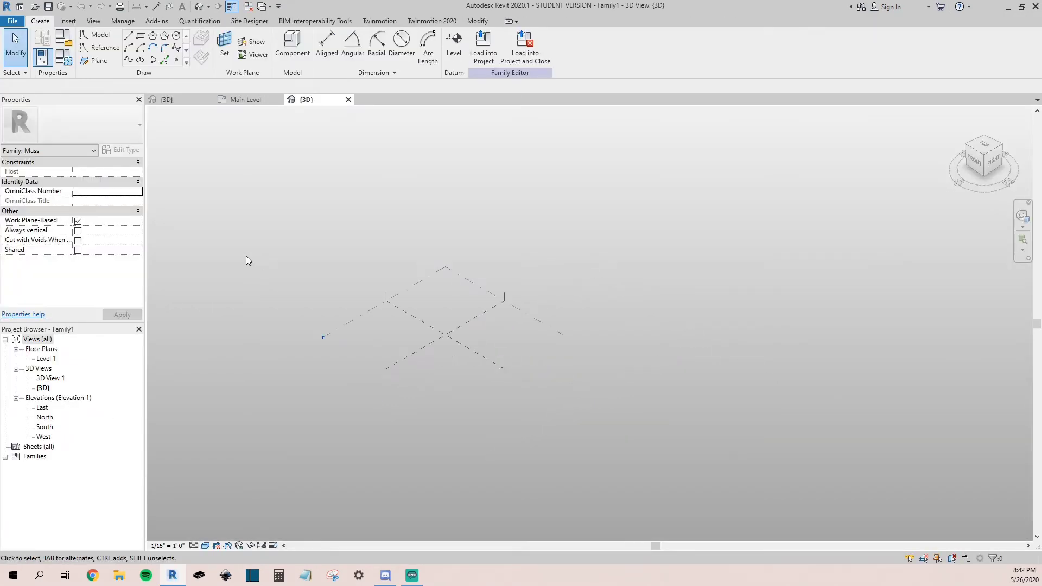
# Step: Sketch a rectangle about 112' by 108' on Level 1, starting at the intersection of the two centre reference planes
pyautogui.moveTo(423, 318); pyautogui.dragTo(405, 274, button='middle')
pyautogui.click(142, 35)
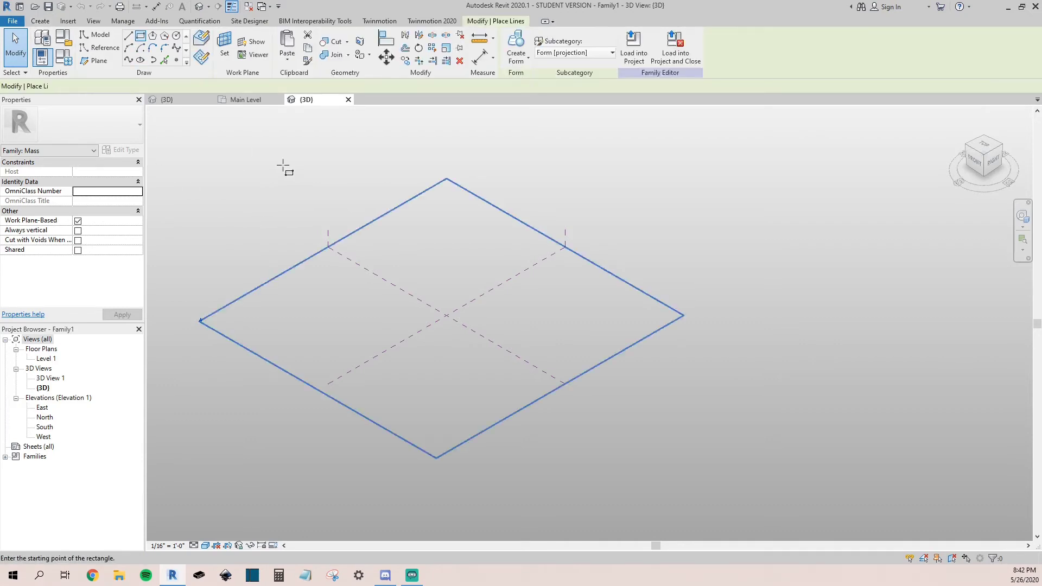
pyautogui.click(446, 314)
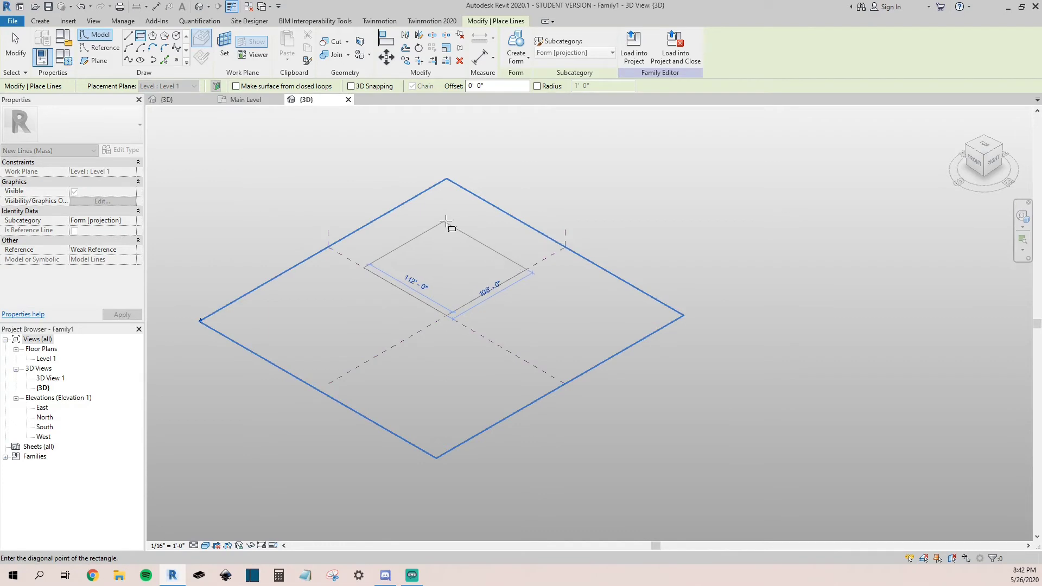
pyautogui.click(446, 223)
pyautogui.press('Escape')
pyautogui.press('Escape')
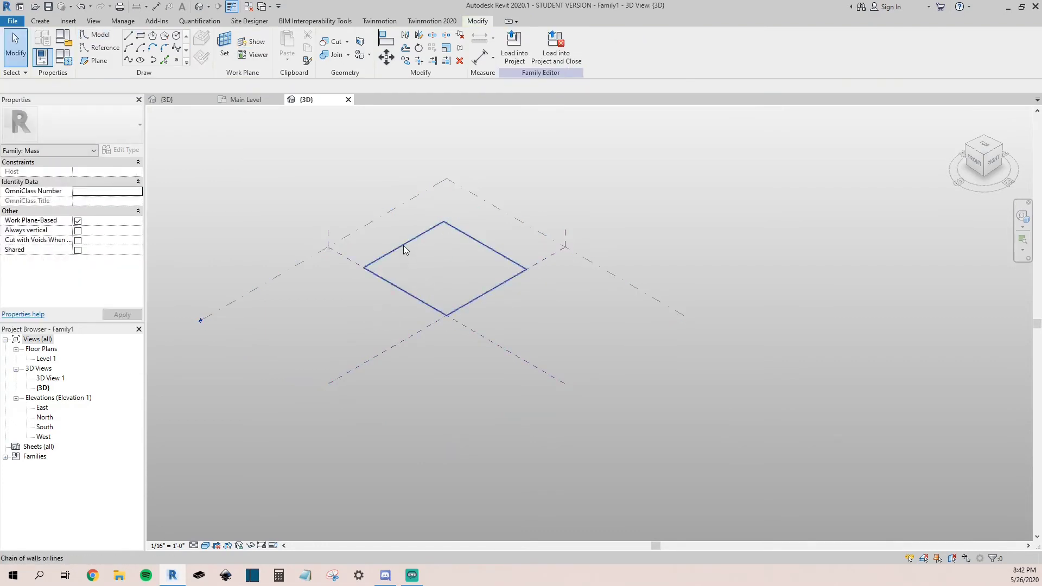
# Step: Copy the whole rectangle straight up by about 42'-6" in the front view with Constrain turned off
pyautogui.click(403, 245)
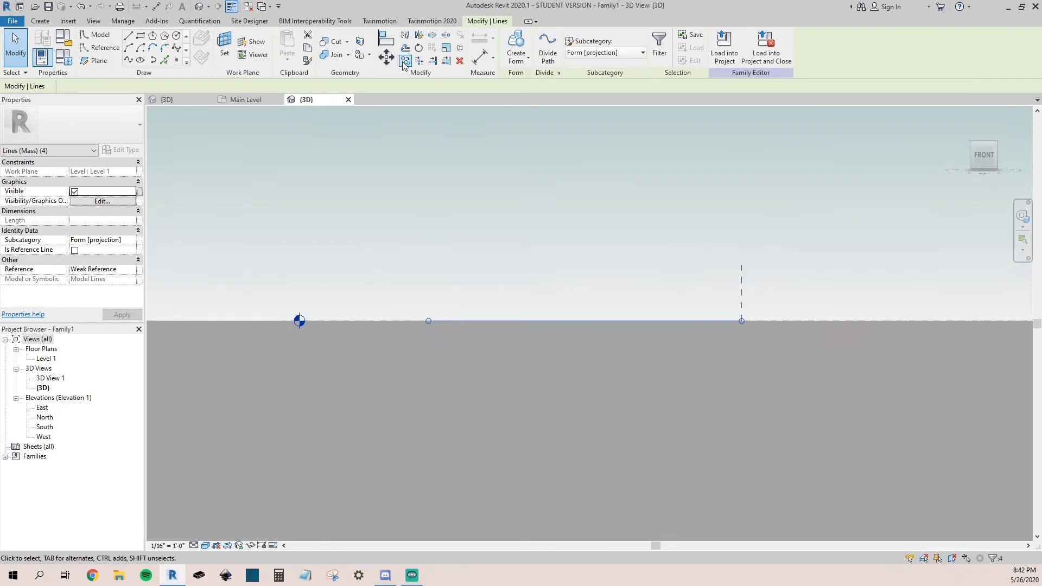
pyautogui.click(405, 60)
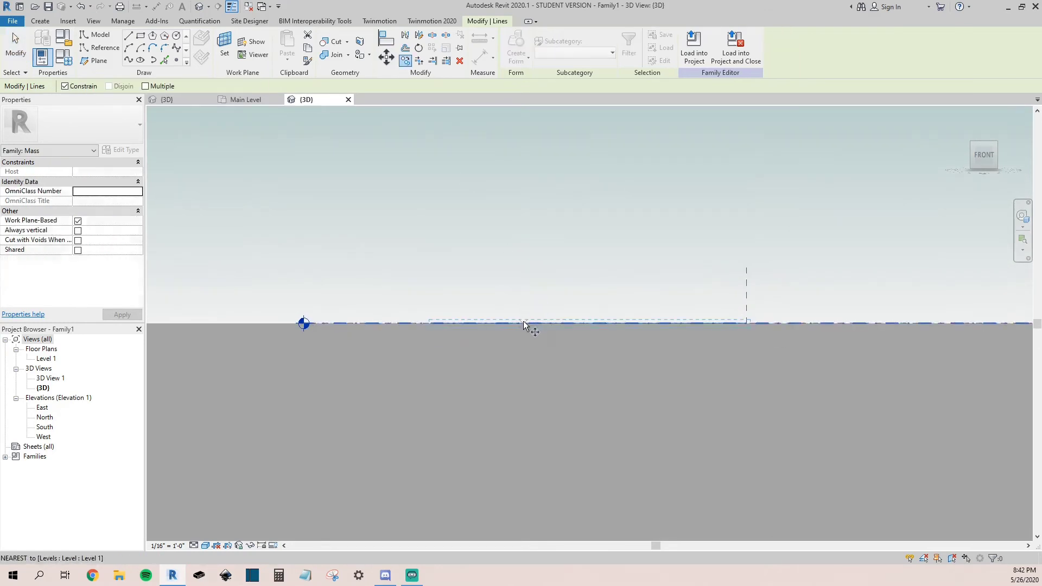
pyautogui.click(524, 324)
pyautogui.click(85, 86)
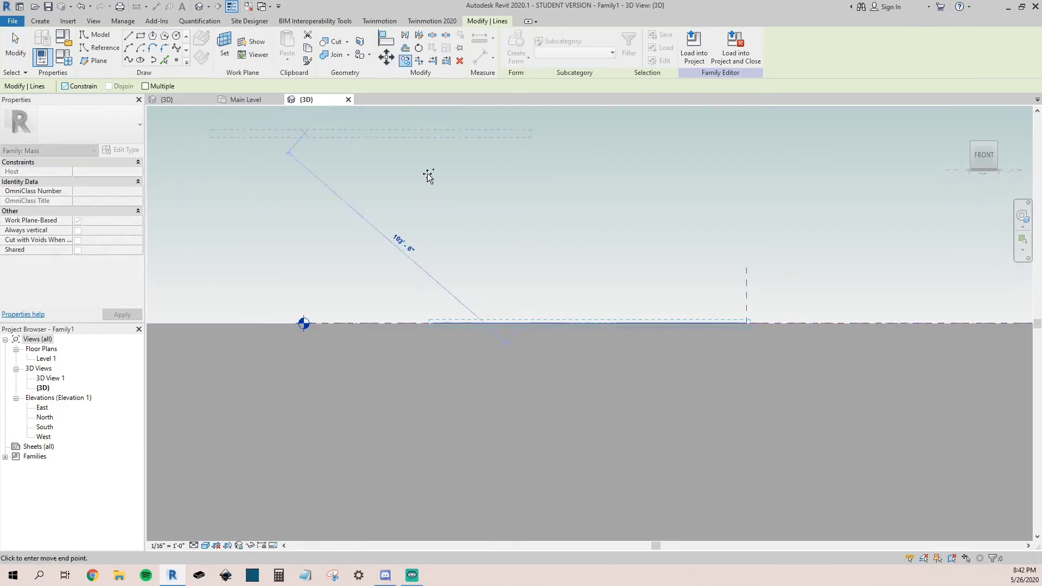
pyautogui.click(519, 204)
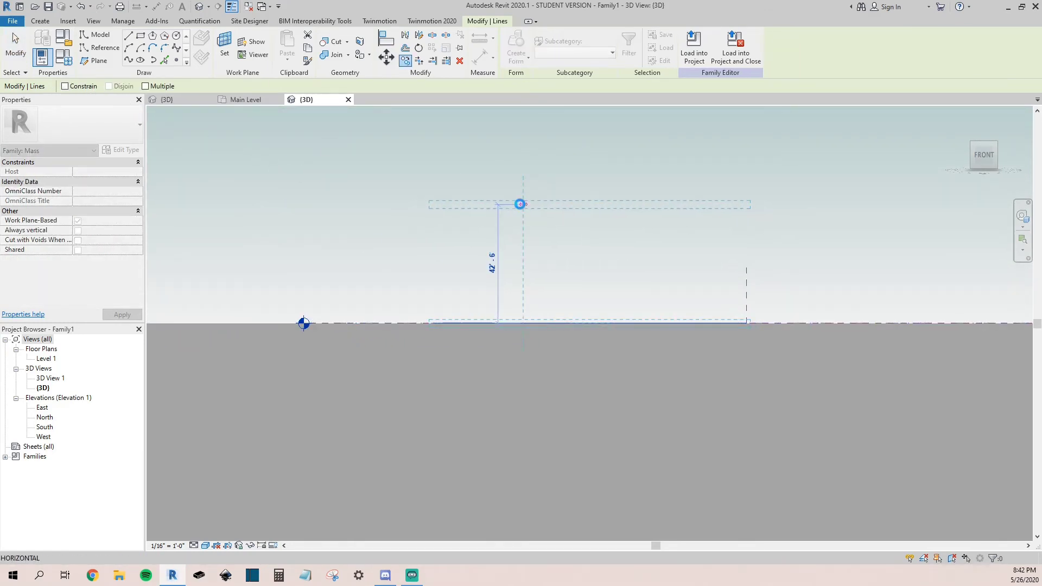
pyautogui.click(245, 100)
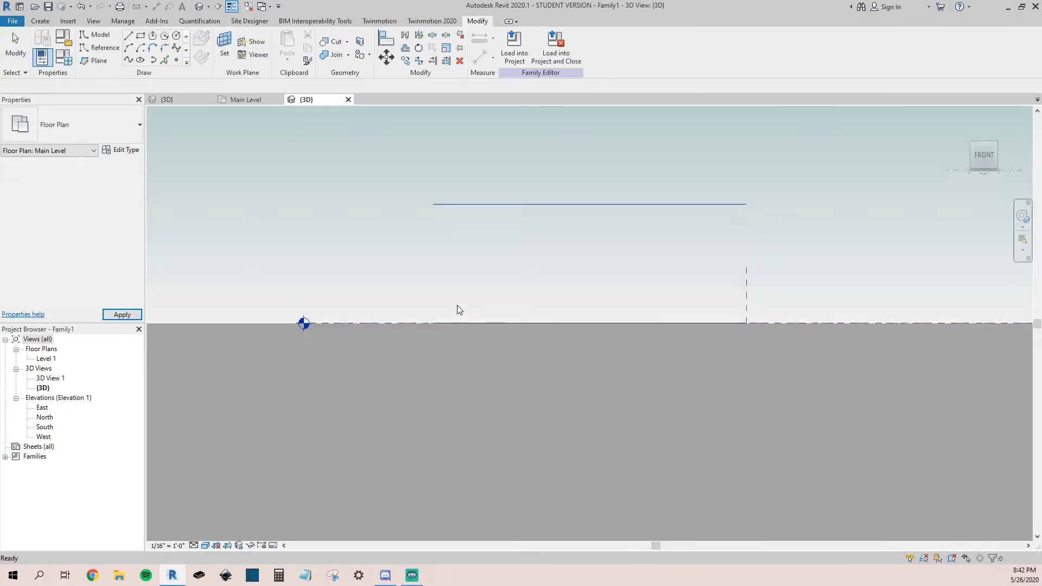
# Step: Rotate the upper rectangle counterclockwise about its centre so that it is twisted relative to the base rectangle
pyautogui.scroll(-2, 459, 307)
pyautogui.keyDown('shift'); pyautogui.moveTo(556, 263); pyautogui.dragTo(391, 383, button='middle'); pyautogui.keyUp('shift')
pyautogui.press('Tab')
pyautogui.click(489, 303)
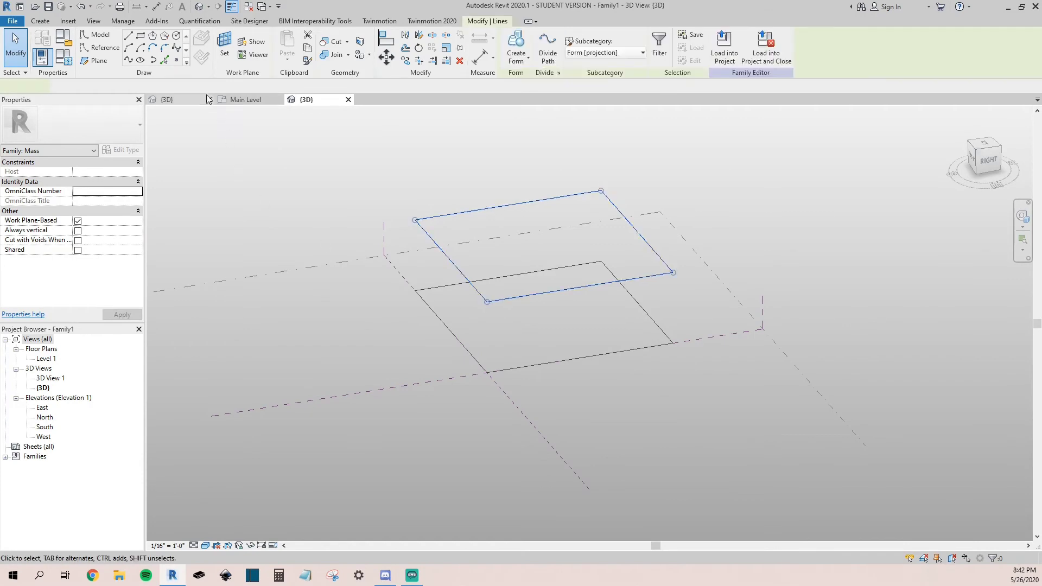
pyautogui.click(418, 49)
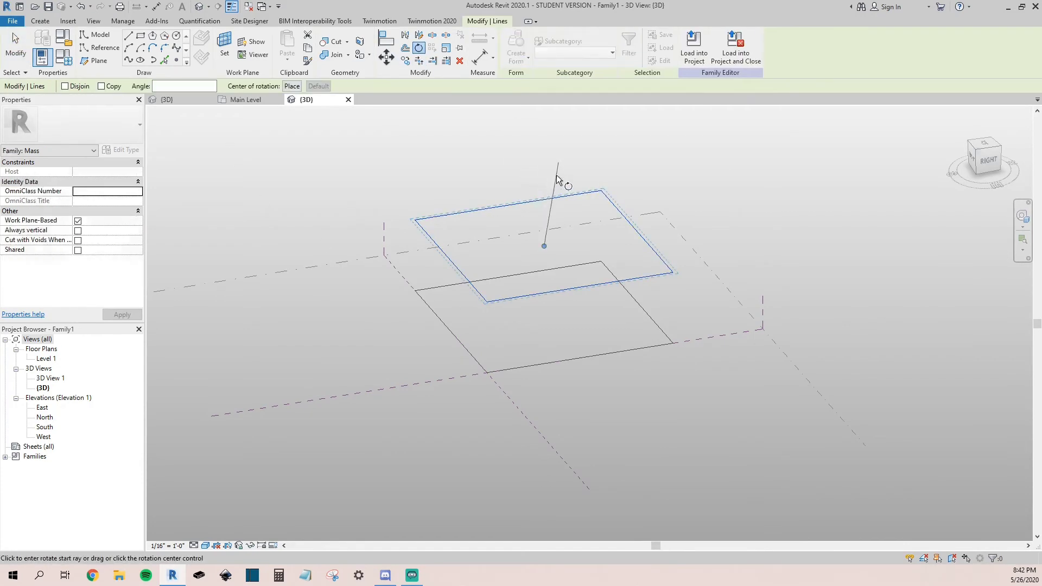
pyautogui.click(558, 182)
pyautogui.click(447, 183)
pyautogui.press('Escape')
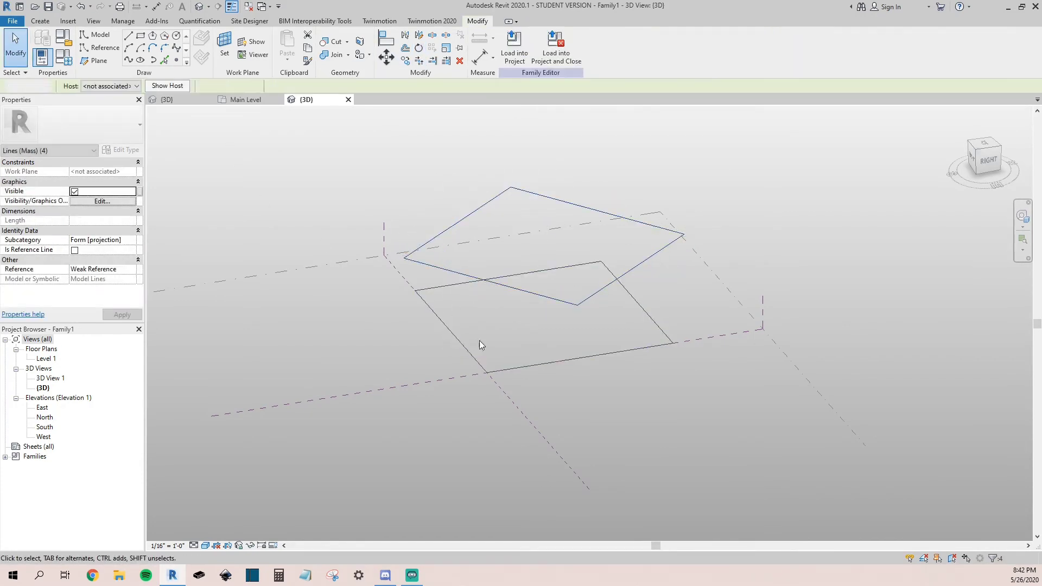
pyautogui.keyDown('shift'); pyautogui.moveTo(472, 304); pyautogui.dragTo(537, 301, button='middle'); pyautogui.keyUp('shift')
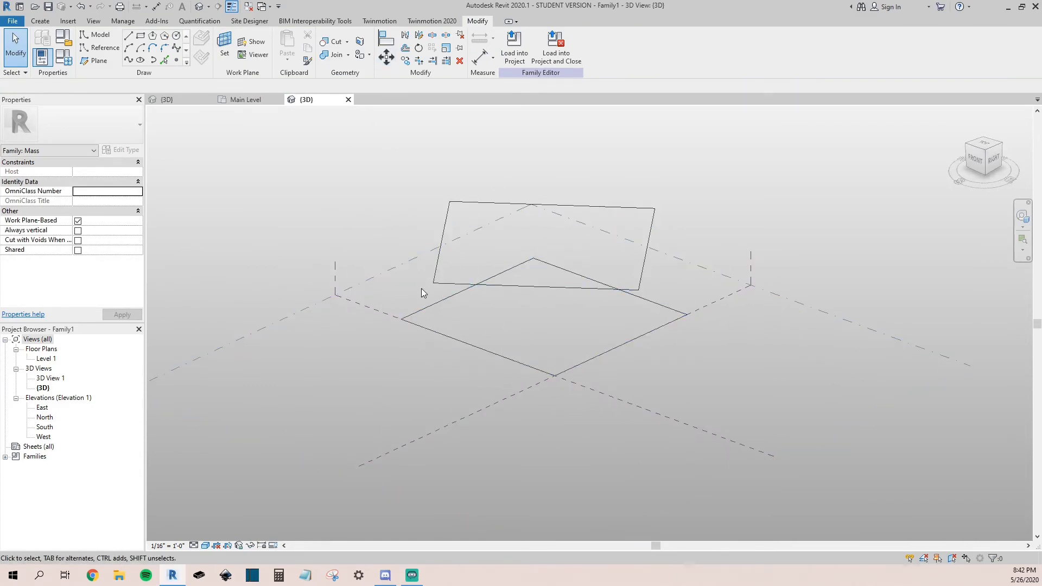
# Step: Create a solid form from the base rectangle and the rotated upper rectangle
pyautogui.click(500, 287)
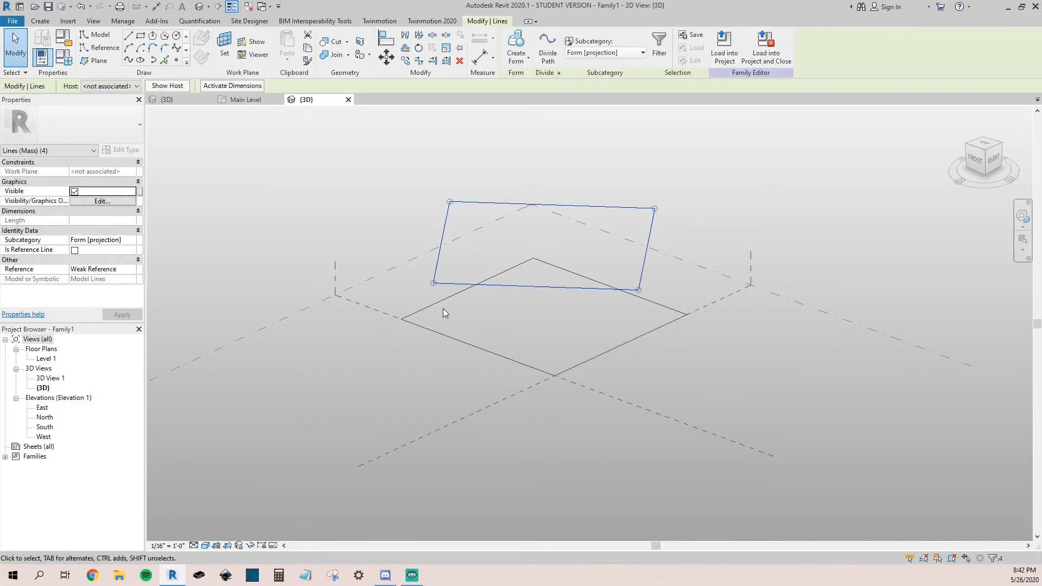
pyautogui.click(441, 303)
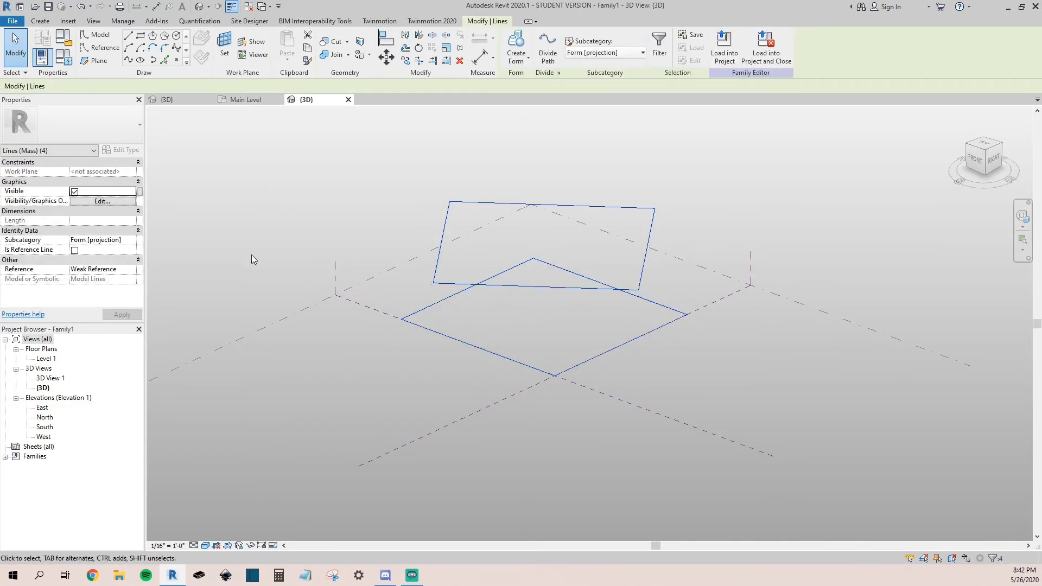
pyautogui.click(518, 59)
pyautogui.click(521, 81)
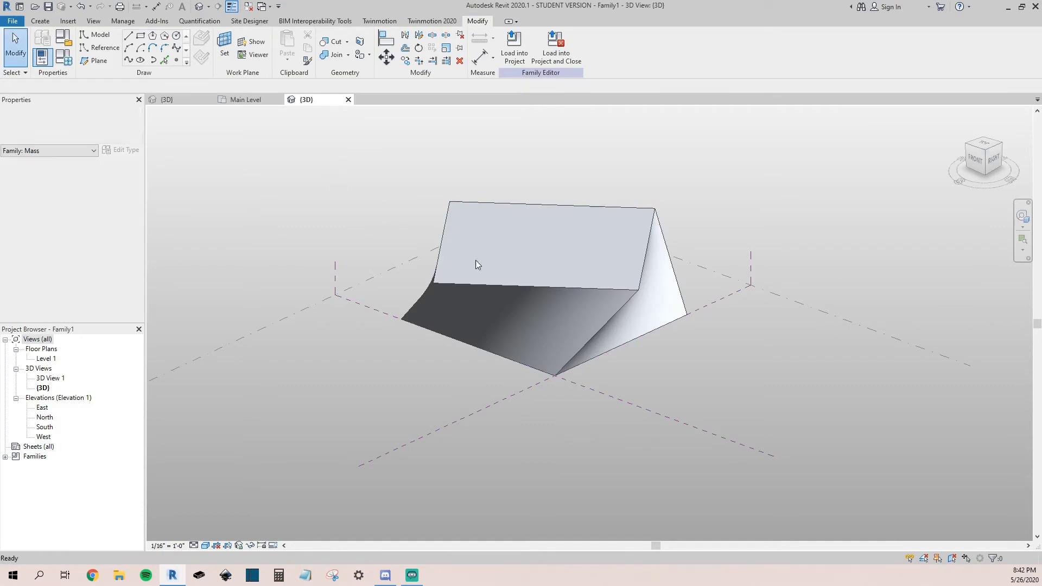
pyautogui.keyDown('shift'); pyautogui.moveTo(540, 331); pyautogui.dragTo(446, 301, button='middle'); pyautogui.keyUp('shift')
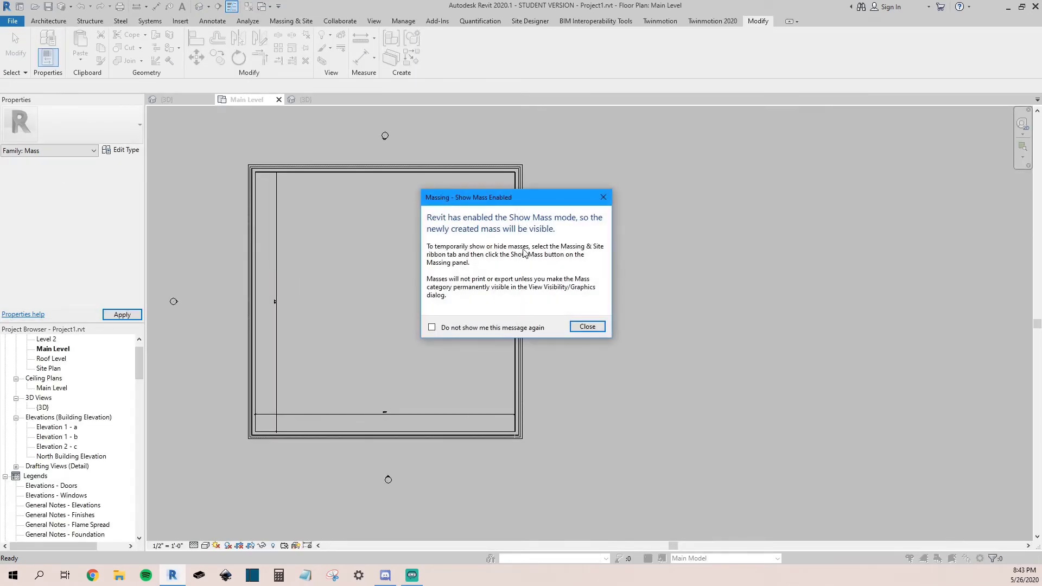
# Step: Place one instance of the Family1 mass beside the brick room on the Main Level plan and show both in the default 3D view
pyautogui.click(587, 327)
pyautogui.scroll(-5, 333, 285)
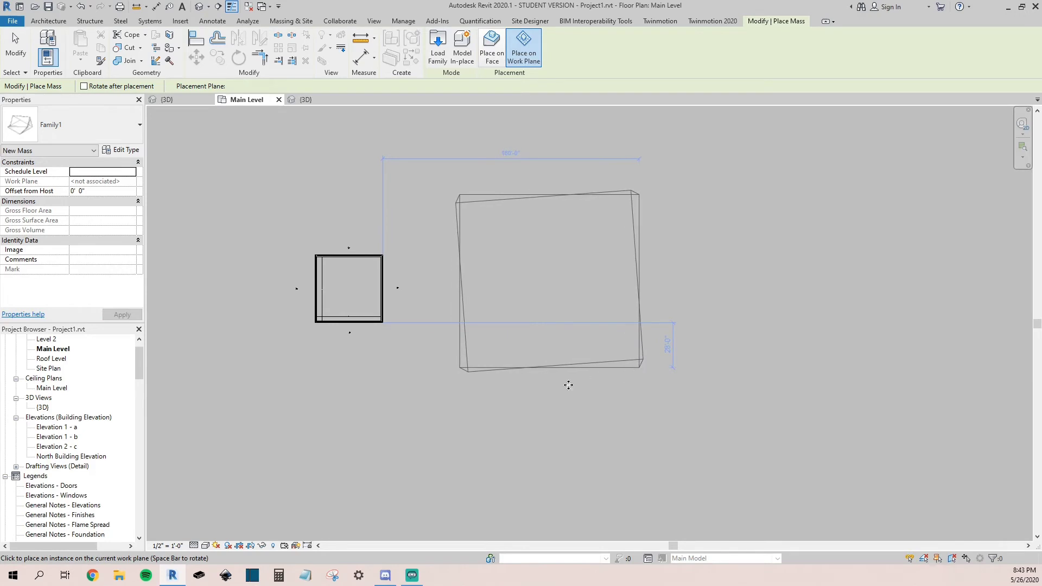
pyautogui.click(427, 369)
pyautogui.press('Escape')
pyautogui.click(199, 7)
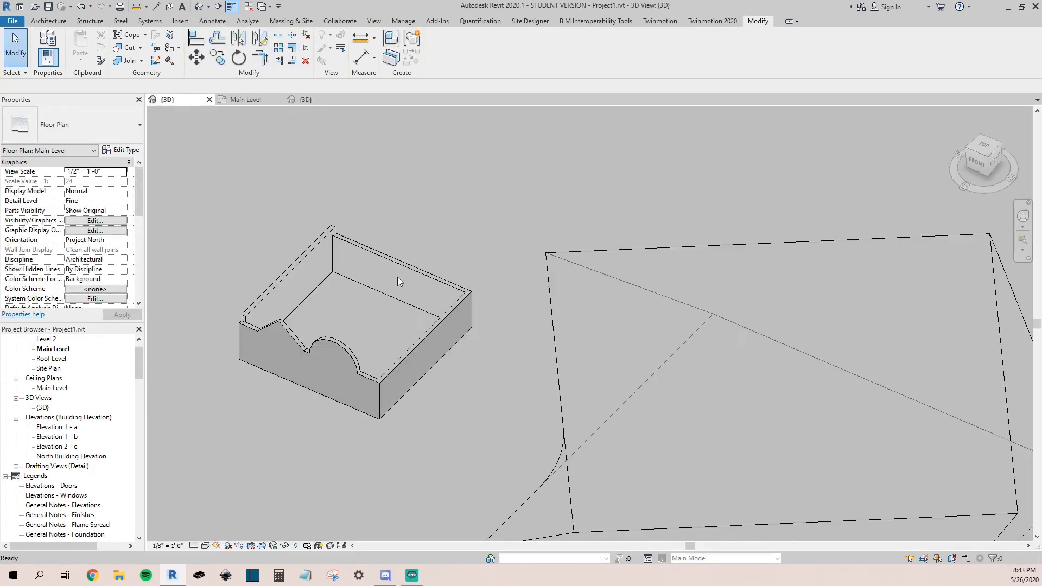
pyautogui.moveTo(600, 439); pyautogui.dragTo(534, 262, button='middle')
pyautogui.scroll(-3, 533, 264)
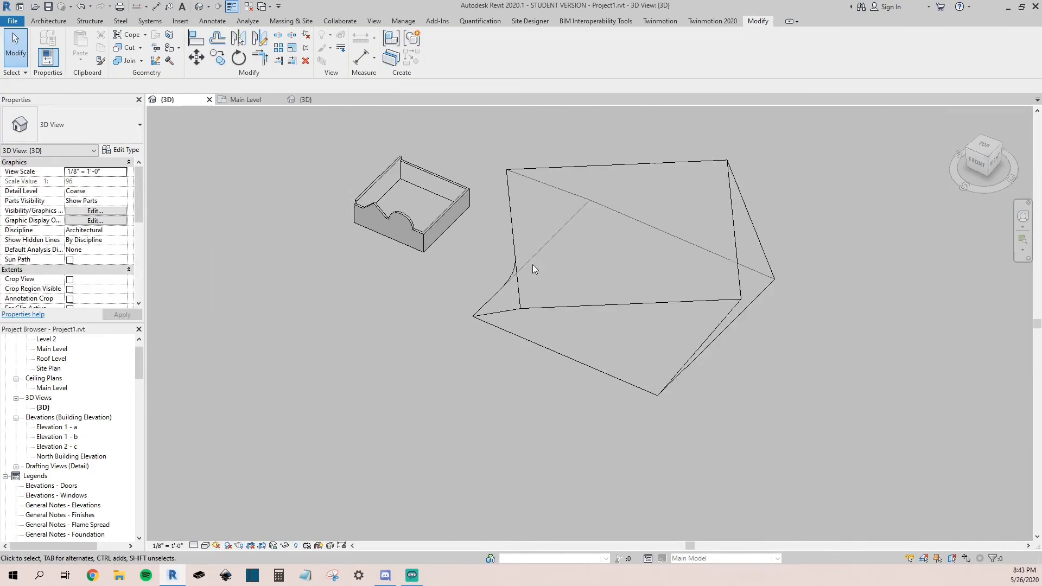
pyautogui.keyDown('shift'); pyautogui.moveTo(545, 342); pyautogui.dragTo(400, 155, button='middle'); pyautogui.keyUp('shift')
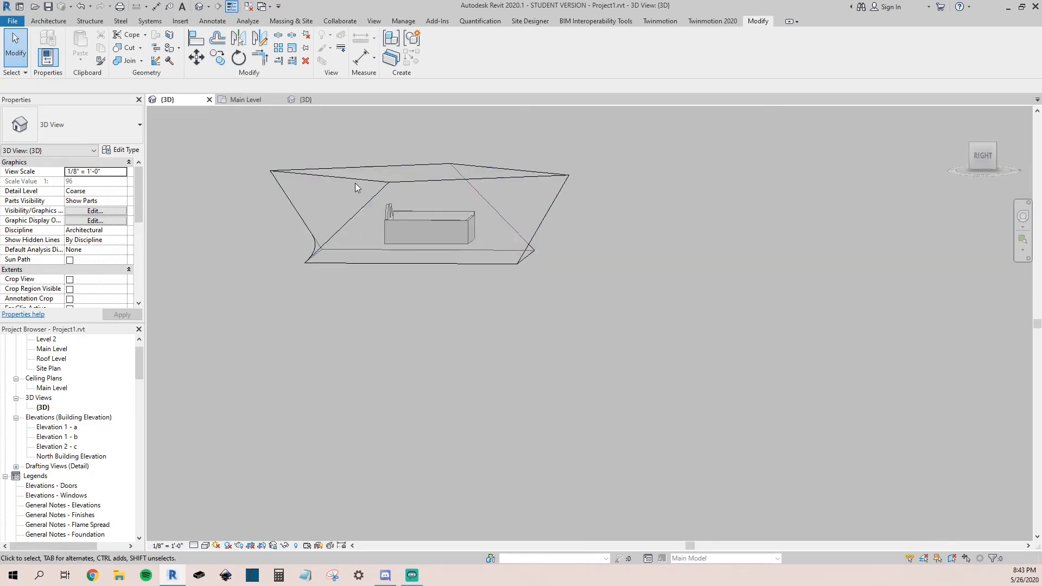
pyautogui.keyDown('shift'); pyautogui.moveTo(402, 274); pyautogui.dragTo(526, 363, button='middle'); pyautogui.keyUp('shift')
pyautogui.click(48, 20)
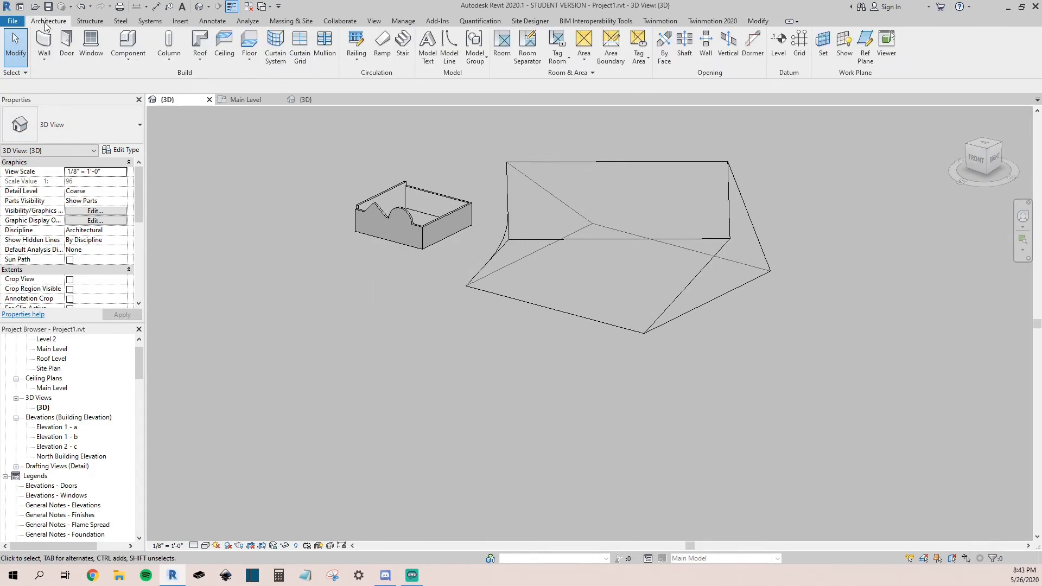
pyautogui.click(43, 61)
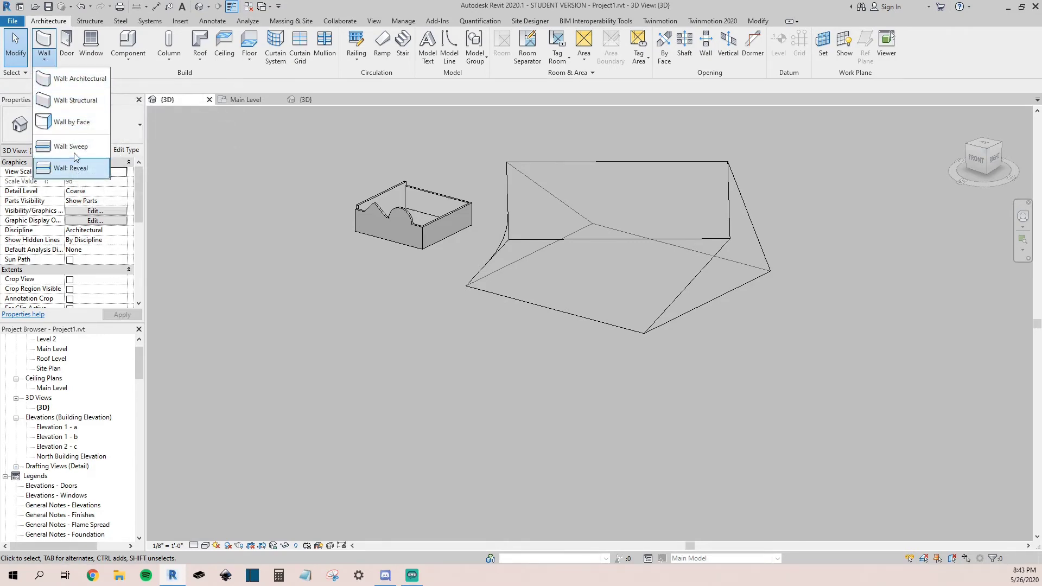
pyautogui.click(76, 78)
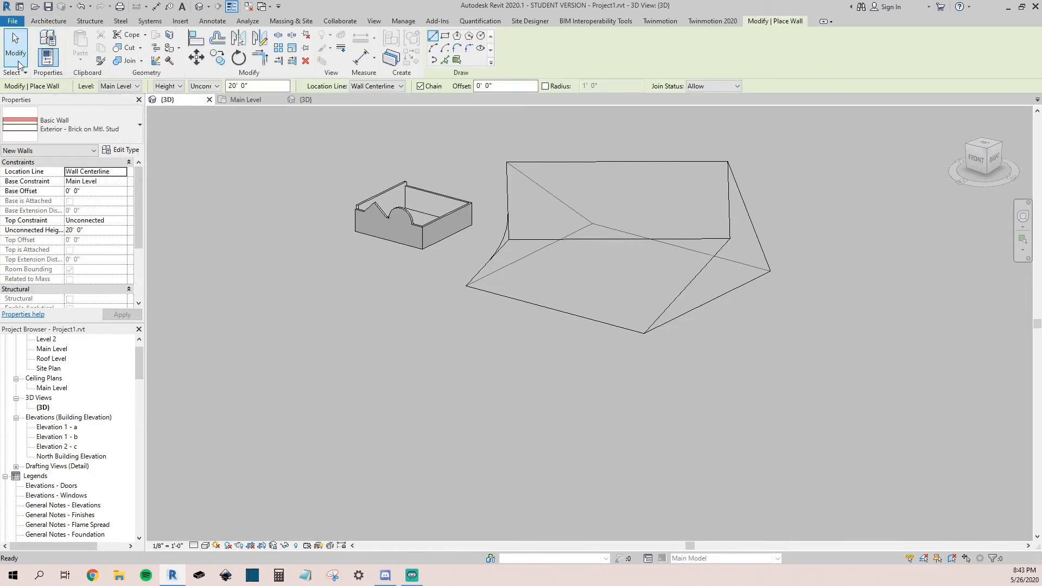
pyautogui.click(48, 21)
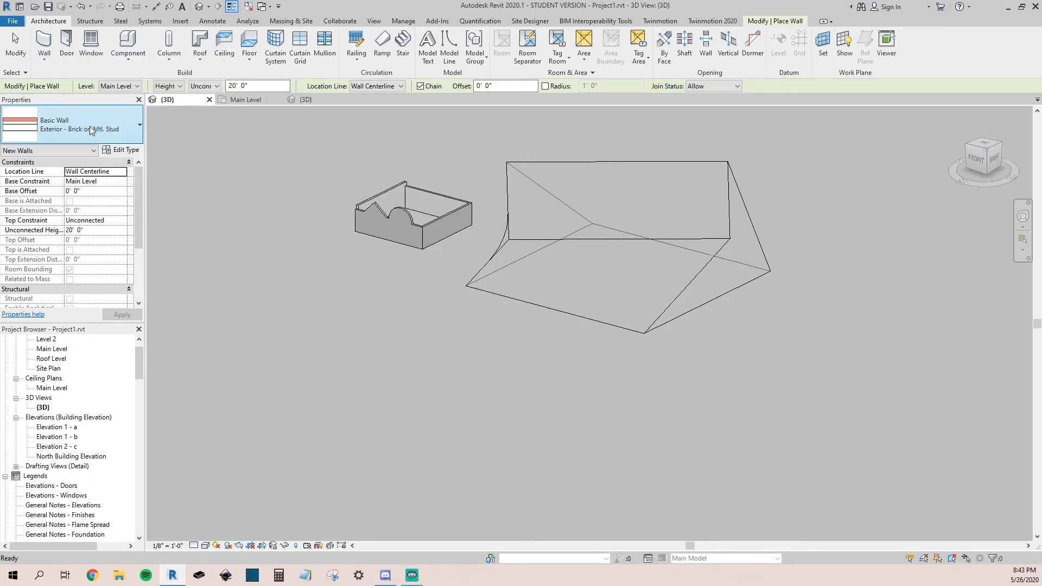
pyautogui.click(95, 133)
pyautogui.scroll(2, 81, 256)
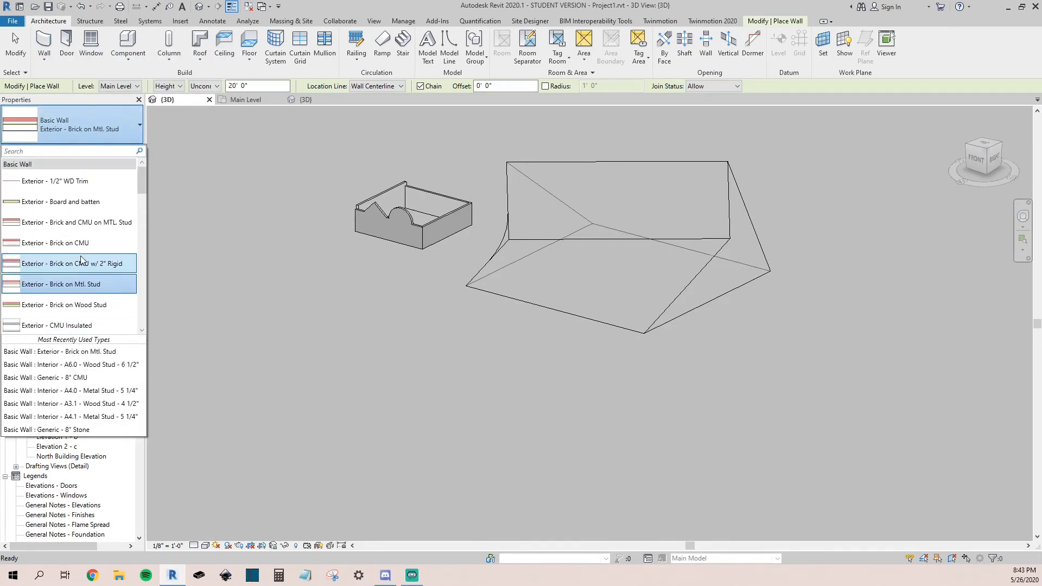
pyautogui.click(48, 55)
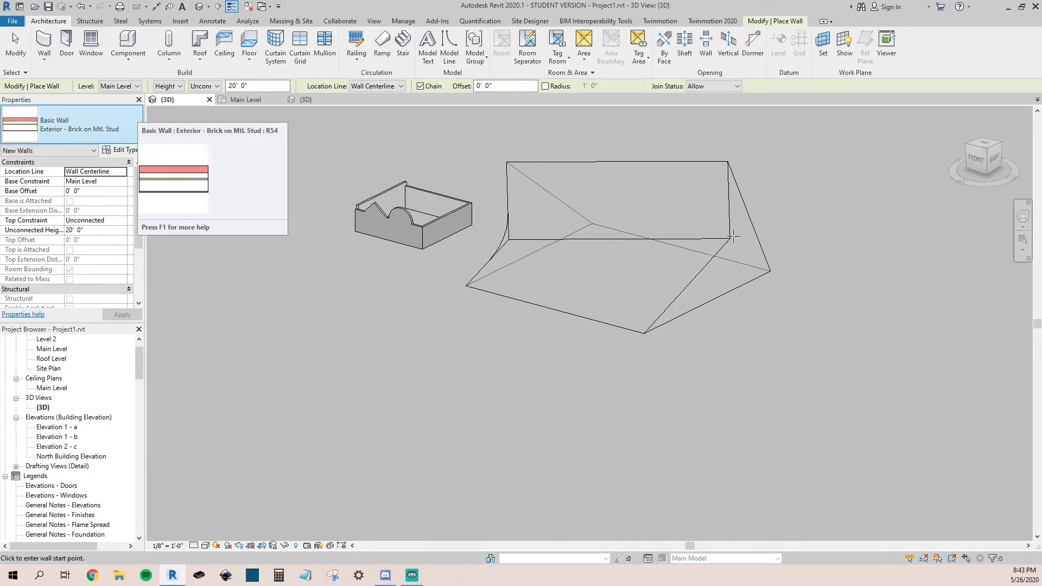
# Step: Use Wall by Face to place an Exterior - Brick on Mtl. Stud wall on the mass's twisted right side face, and select the wall for inspection
pyautogui.click(43, 62)
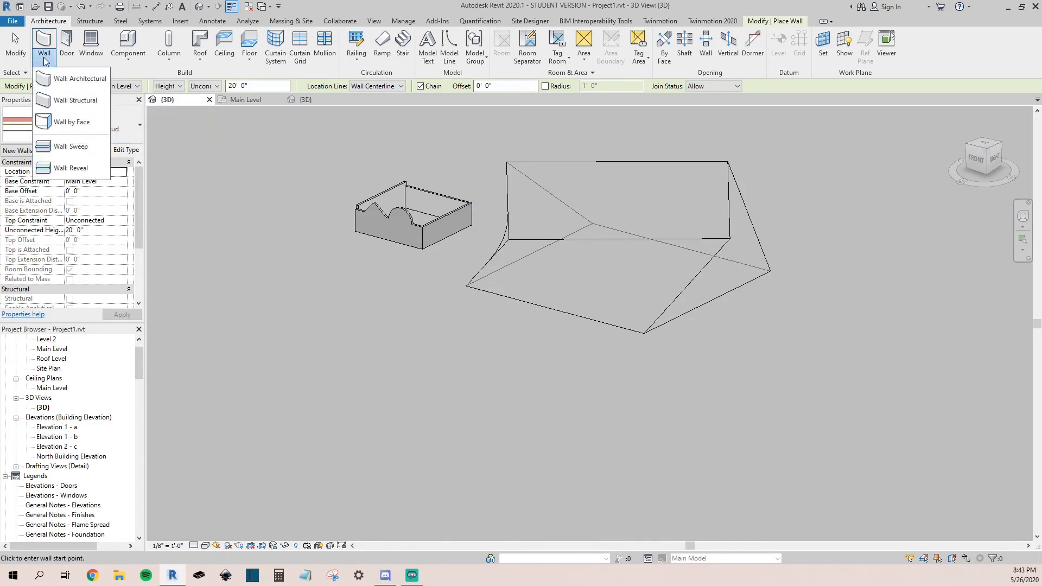
pyautogui.click(70, 121)
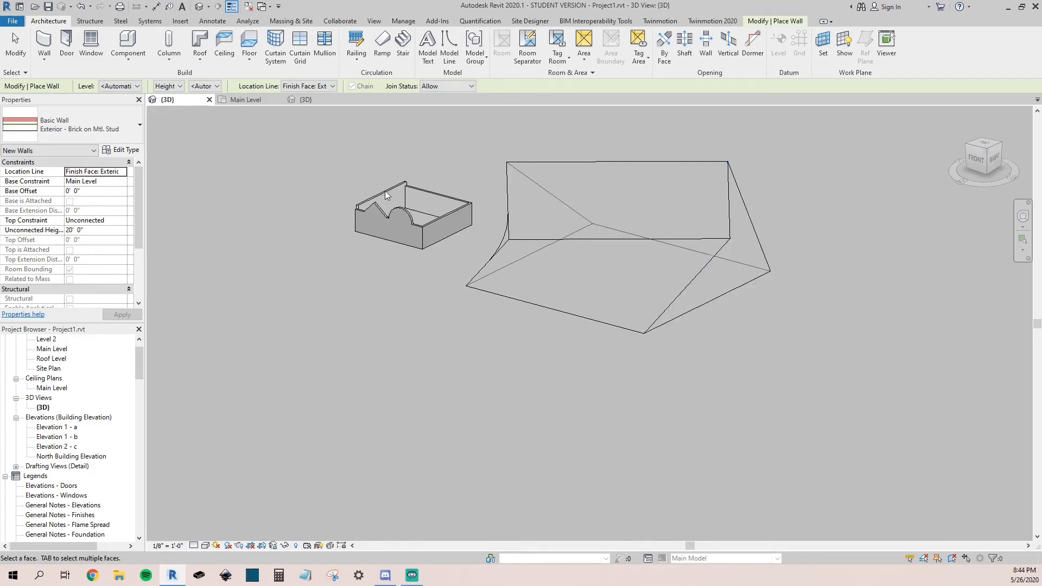
pyautogui.moveTo(487, 202); pyautogui.dragTo(349, 221, button='middle')
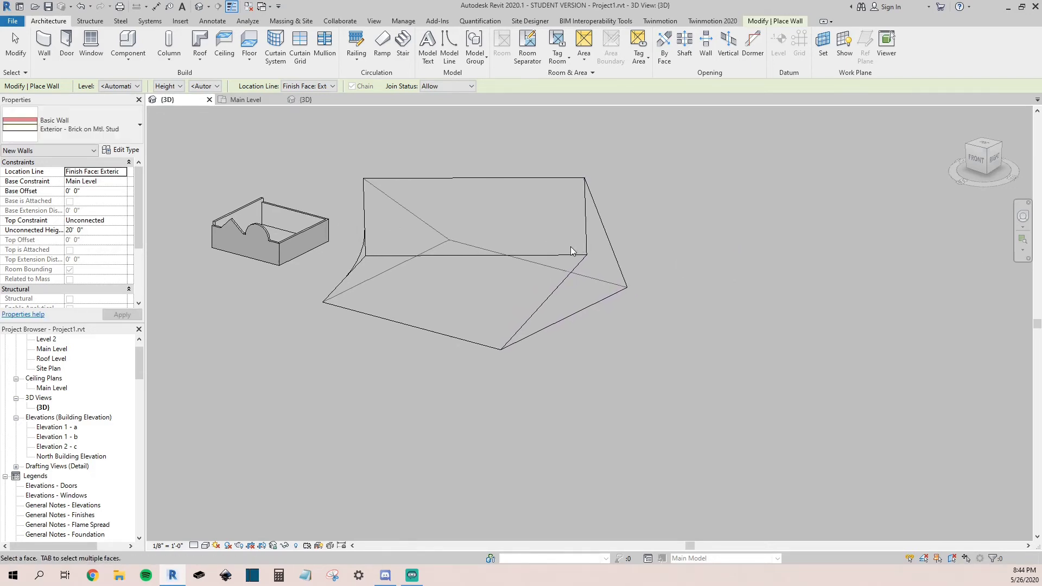
pyautogui.click(585, 233)
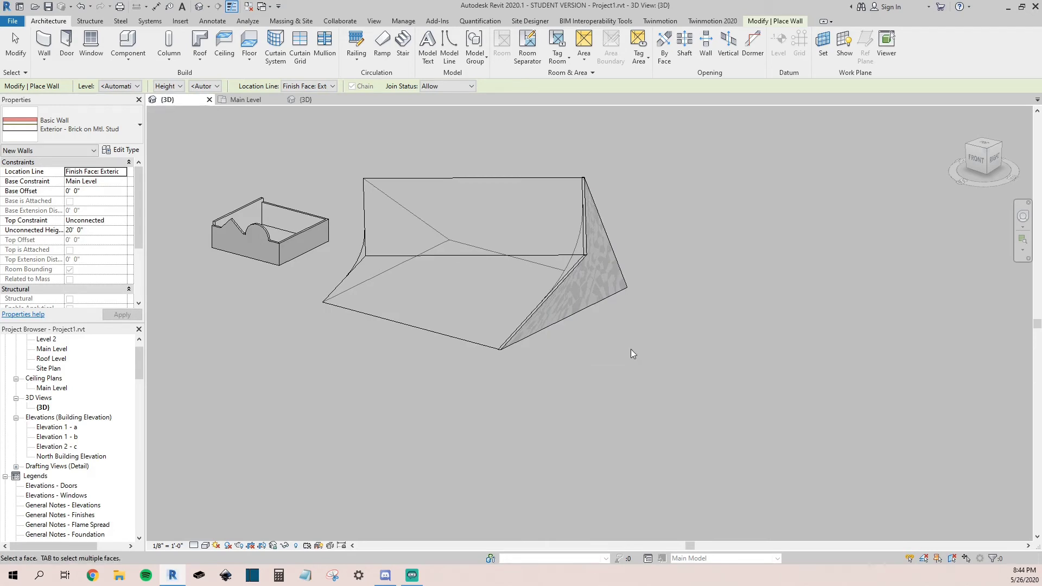
pyautogui.press('Escape')
pyautogui.press('Escape')
pyautogui.keyDown('shift'); pyautogui.moveTo(534, 298); pyautogui.dragTo(477, 275, button='middle'); pyautogui.keyUp('shift')
pyautogui.scroll(2, 477, 276)
pyautogui.click(511, 299)
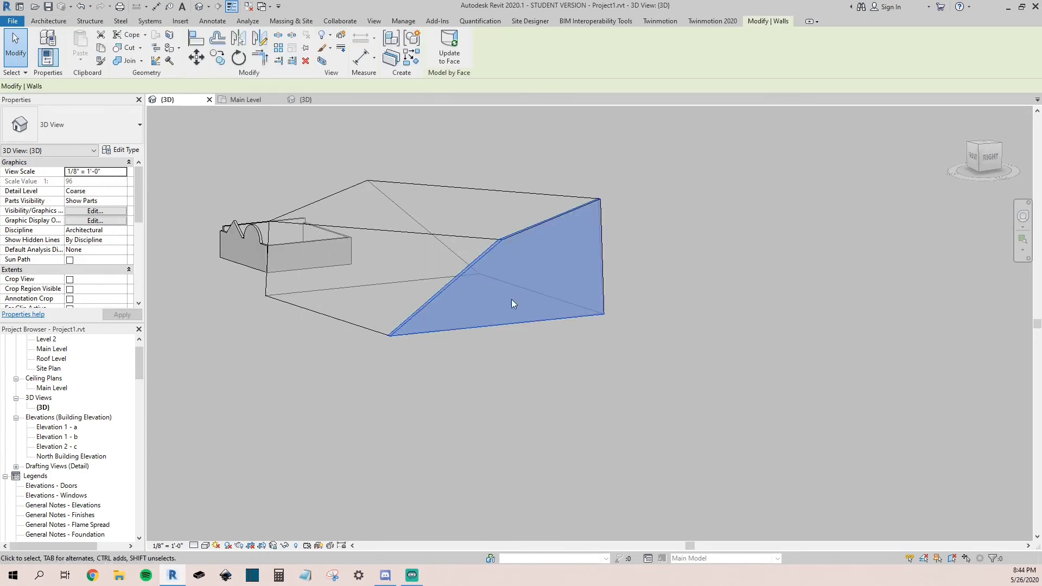
pyautogui.scroll(3, 505, 315)
pyautogui.keyDown('shift'); pyautogui.moveTo(499, 328); pyautogui.dragTo(612, 298, button='middle'); pyautogui.keyUp('shift')
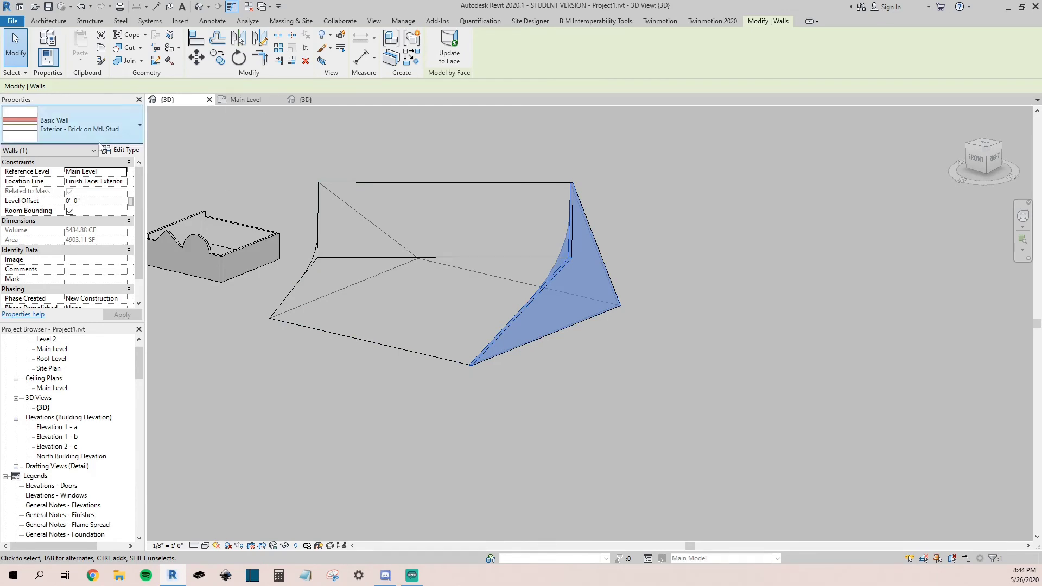
# Step: Cover the remaining side faces of the mass with Exterior - Brick on Mtl. Stud walls using Wall by Face
pyautogui.click(49, 21)
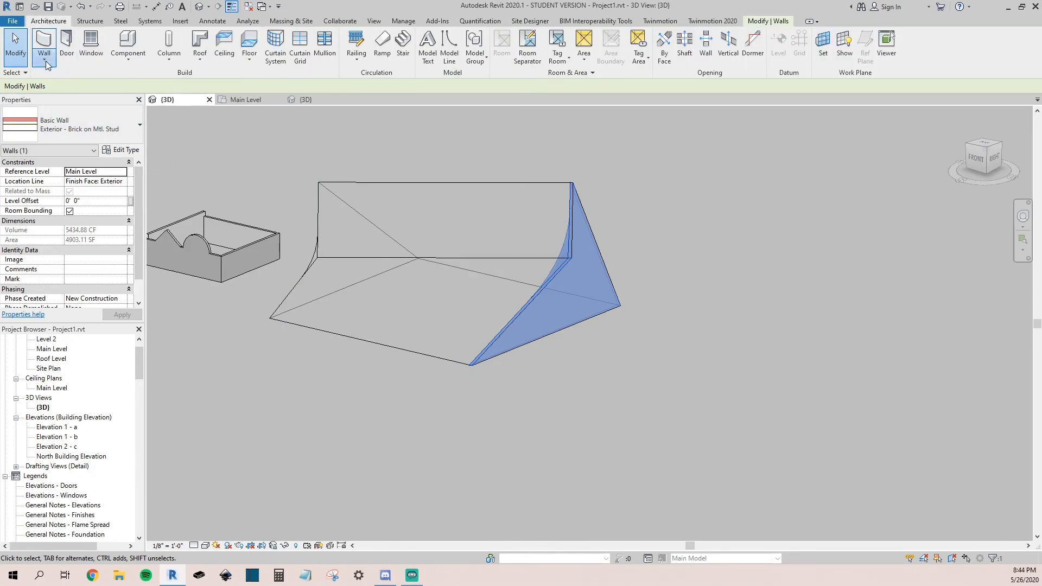
pyautogui.click(44, 63)
pyautogui.click(70, 121)
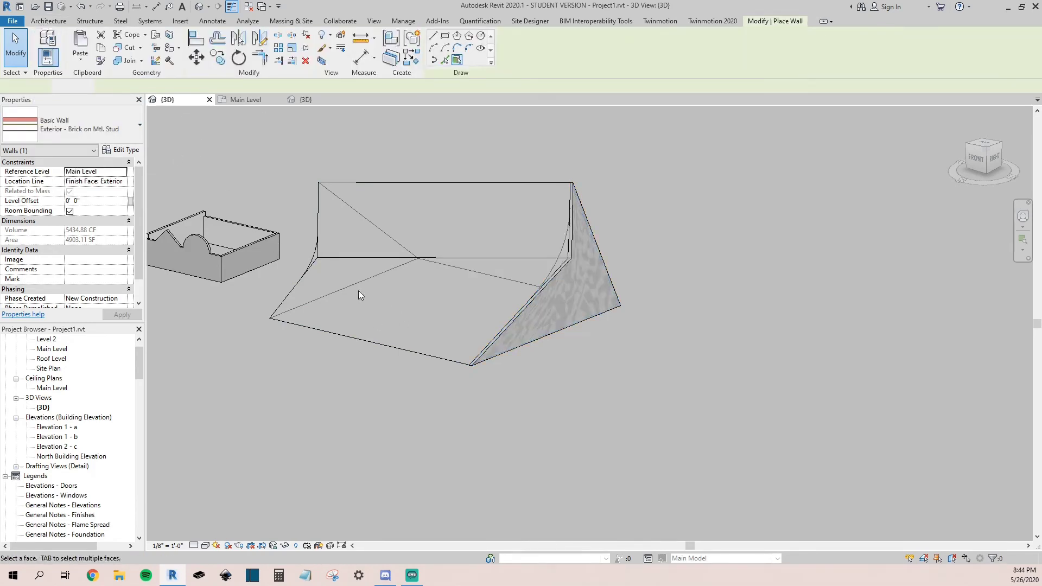
pyautogui.click(308, 269)
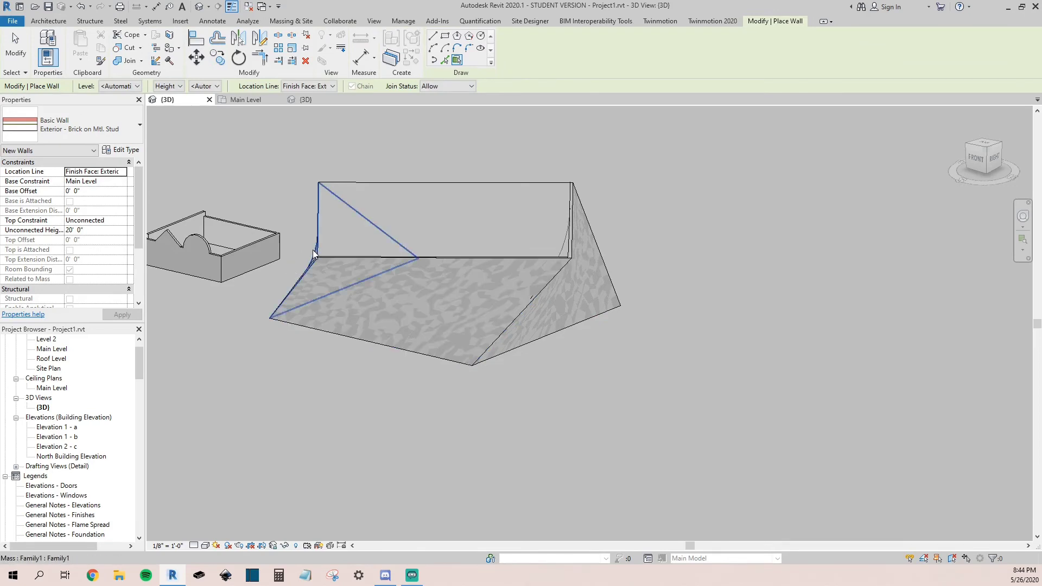
pyautogui.keyDown('shift'); pyautogui.moveTo(315, 255); pyautogui.dragTo(615, 270, button='middle'); pyautogui.keyUp('shift')
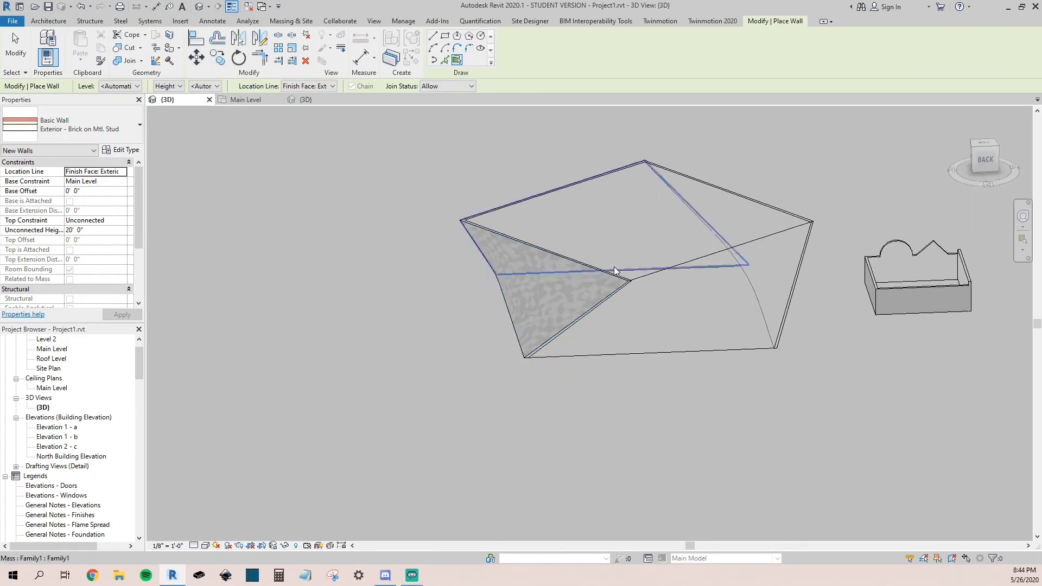
pyautogui.click(675, 269)
pyautogui.scroll(-2, 351, 317)
pyautogui.press('Escape')
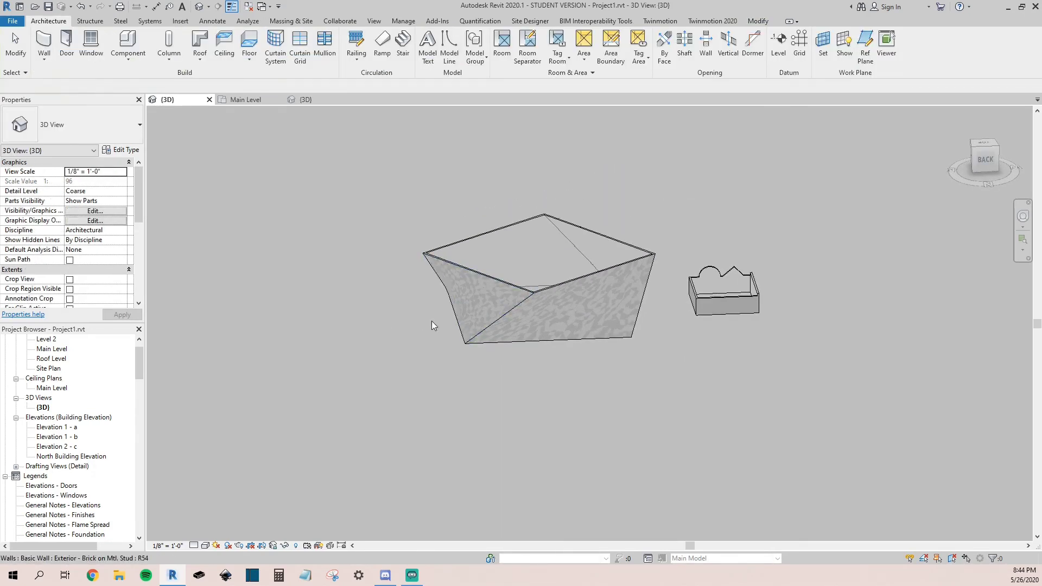
pyautogui.keyDown('shift'); pyautogui.moveTo(433, 326); pyautogui.dragTo(742, 407, button='middle'); pyautogui.keyUp('shift')
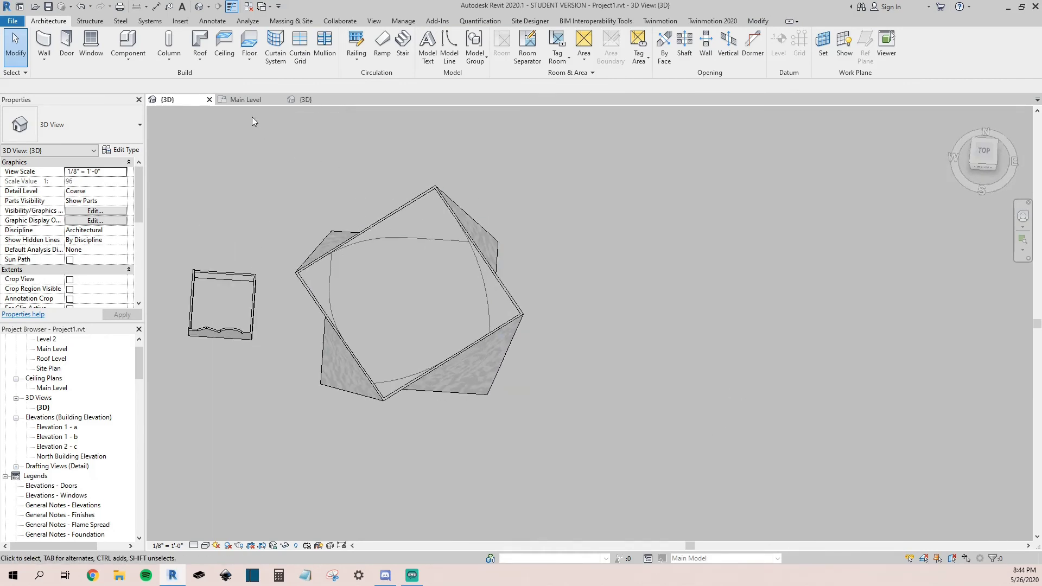
# Step: Set the cut plane offset in the Main Level floor plan's view range to 6' 0"
pyautogui.hotkey('ctrl', 'Tab')
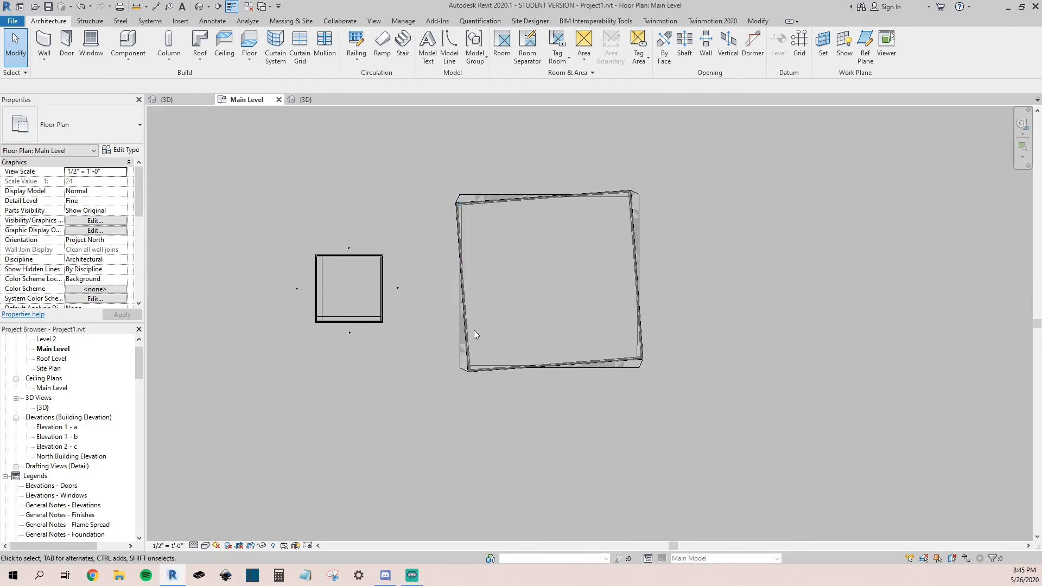
pyautogui.scroll(5, 474, 330)
pyautogui.scroll(-2, 367, 301)
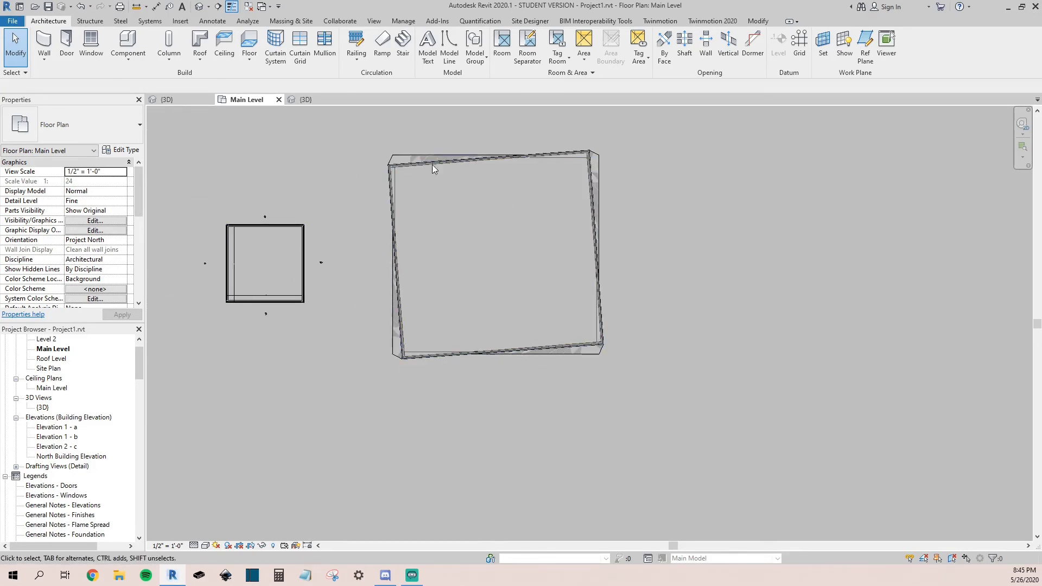
pyautogui.scroll(-5, 87, 224)
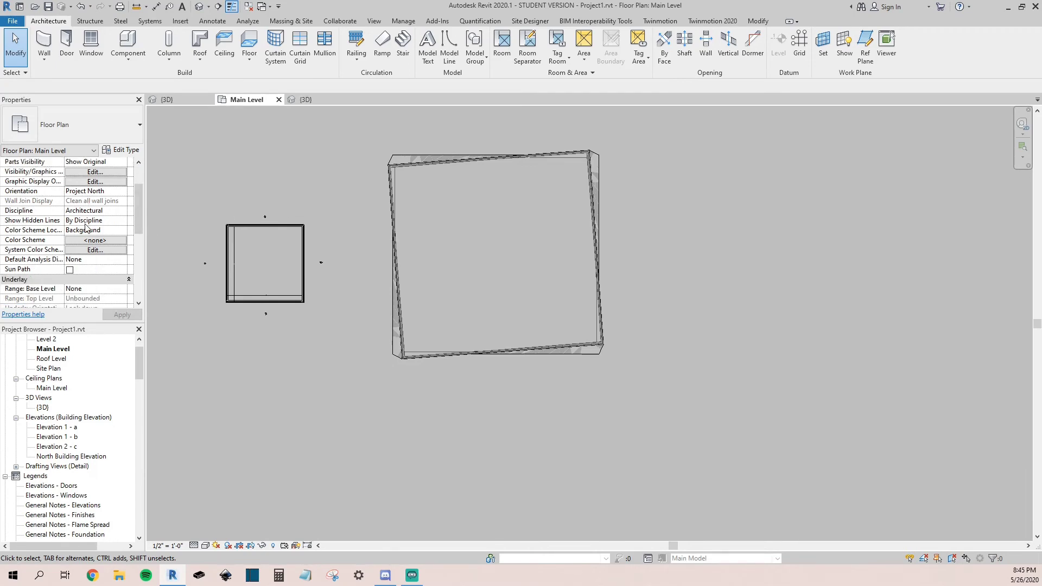
pyautogui.scroll(3, 85, 223)
pyautogui.scroll(-5, 86, 228)
pyautogui.scroll(8, 87, 217)
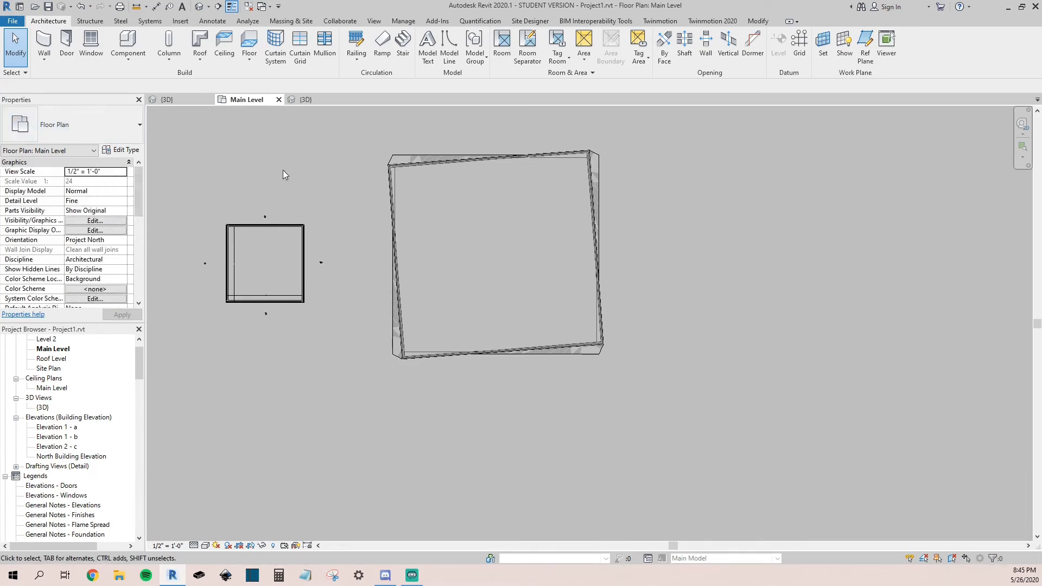
pyautogui.scroll(-8, 73, 198)
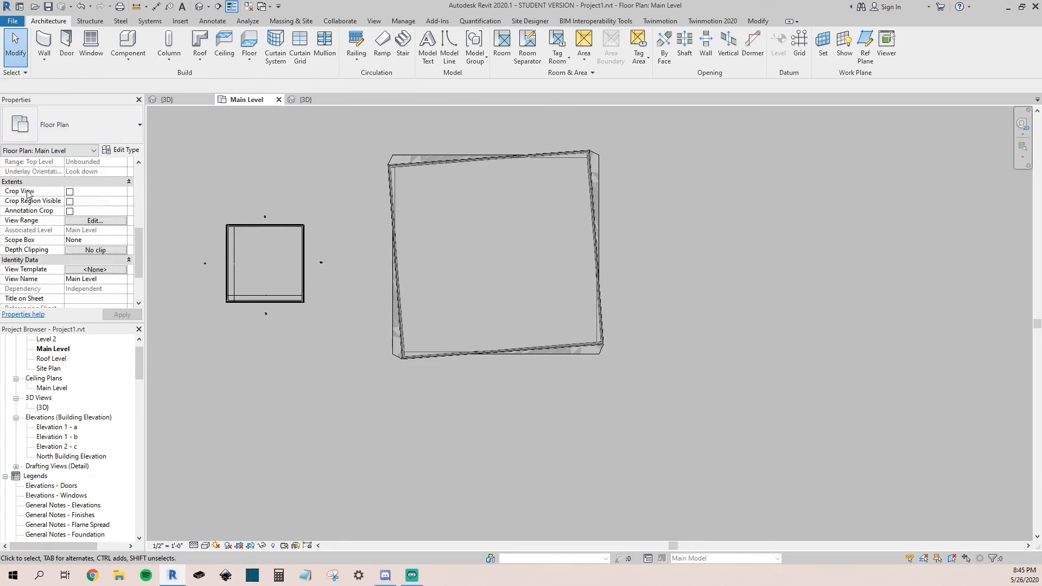
pyautogui.click(80, 222)
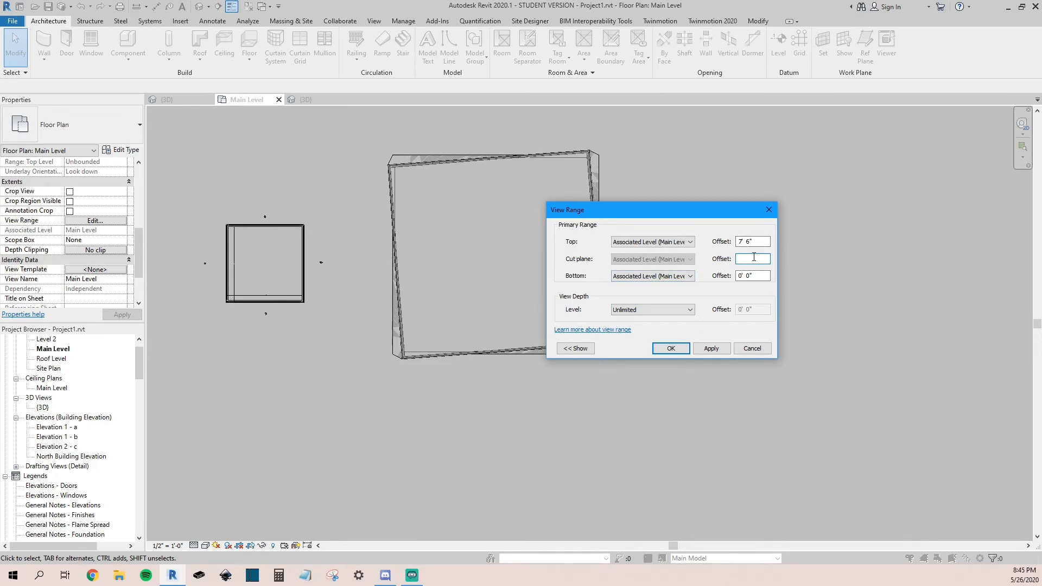
pyautogui.press('Return')
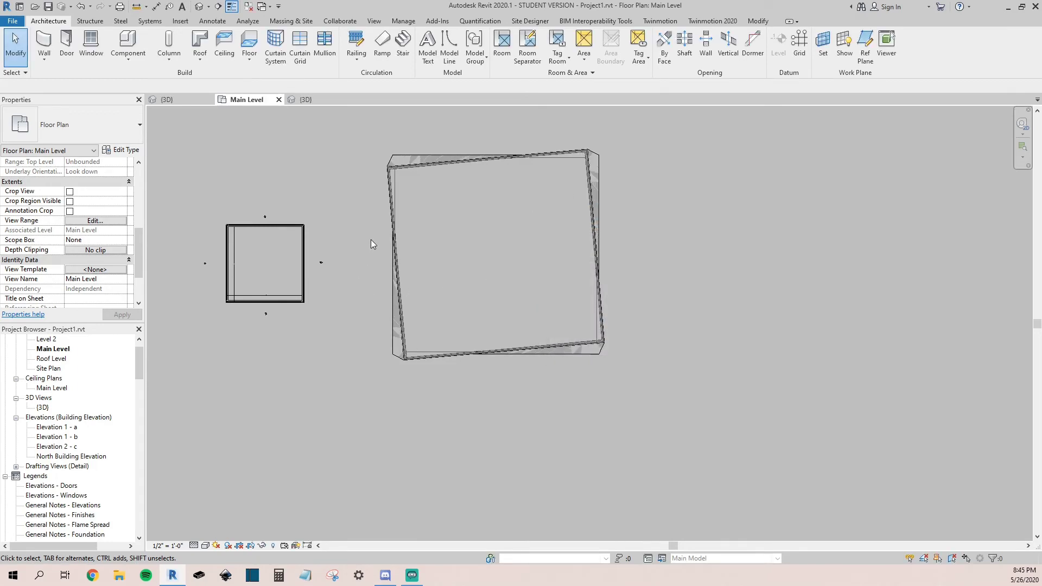
# Step: Set the cut plane offset in the Main Level floor plan's view range to 3' 0"
pyautogui.click(111, 222)
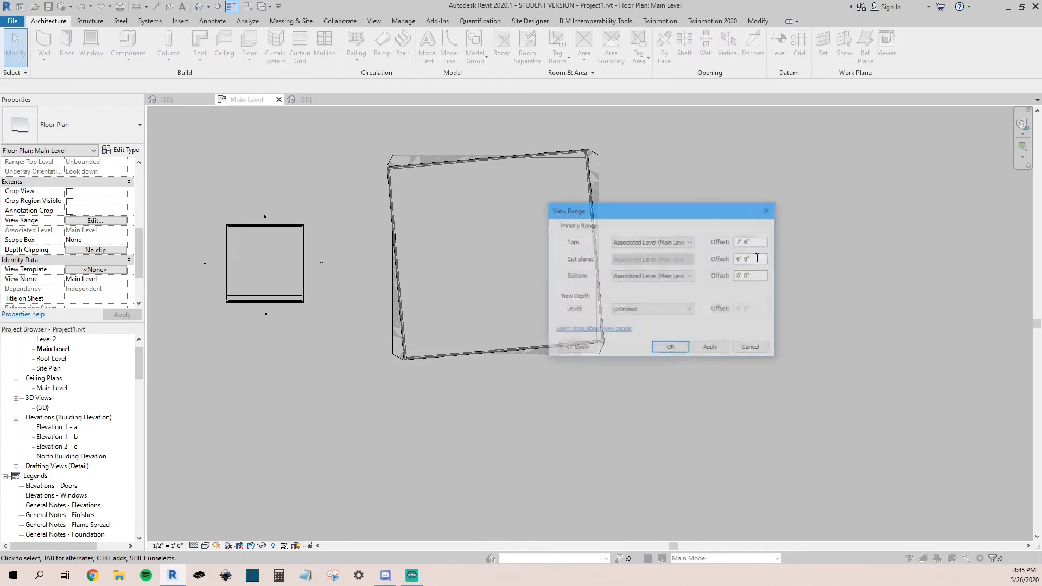
pyautogui.moveTo(756, 259); pyautogui.dragTo(713, 266)
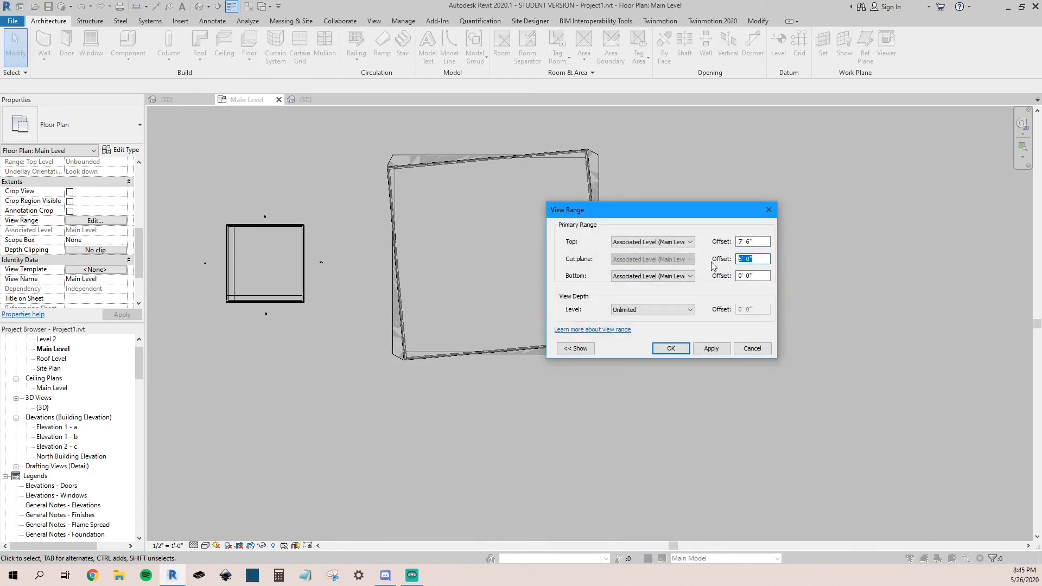
pyautogui.write('5')
pyautogui.press('Return')
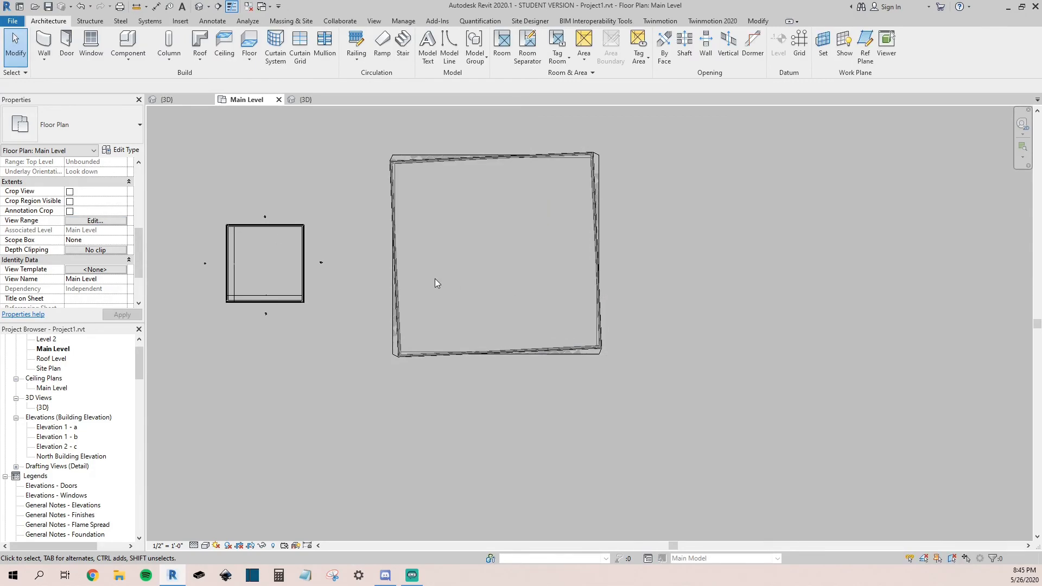
# Step: Set the cut plane offset in the Main Level floor plan's view range to 4' 0"
pyautogui.click(117, 221)
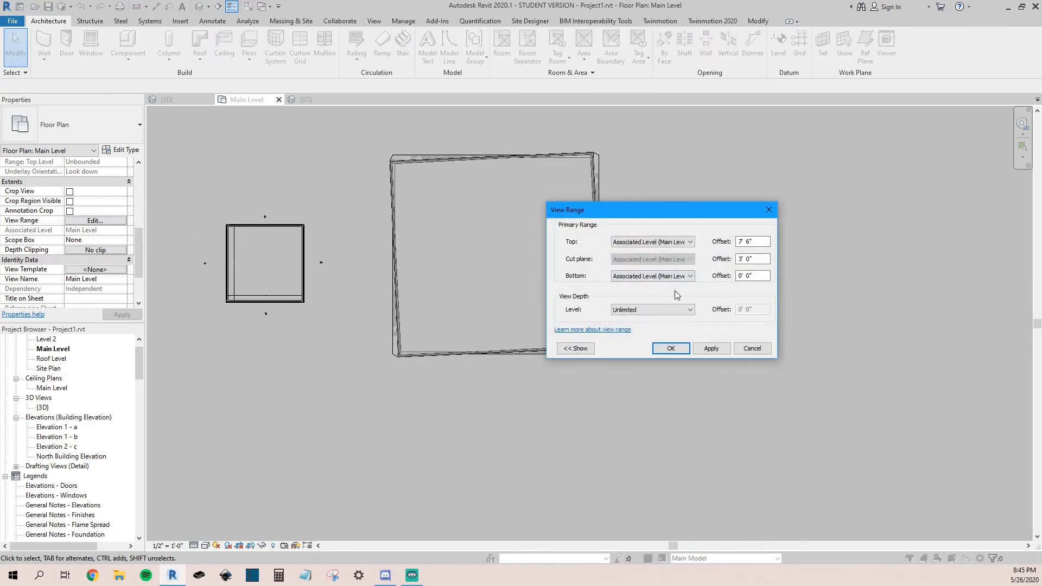
pyautogui.moveTo(765, 259); pyautogui.dragTo(709, 267)
pyautogui.write('4')
pyautogui.press('Return')
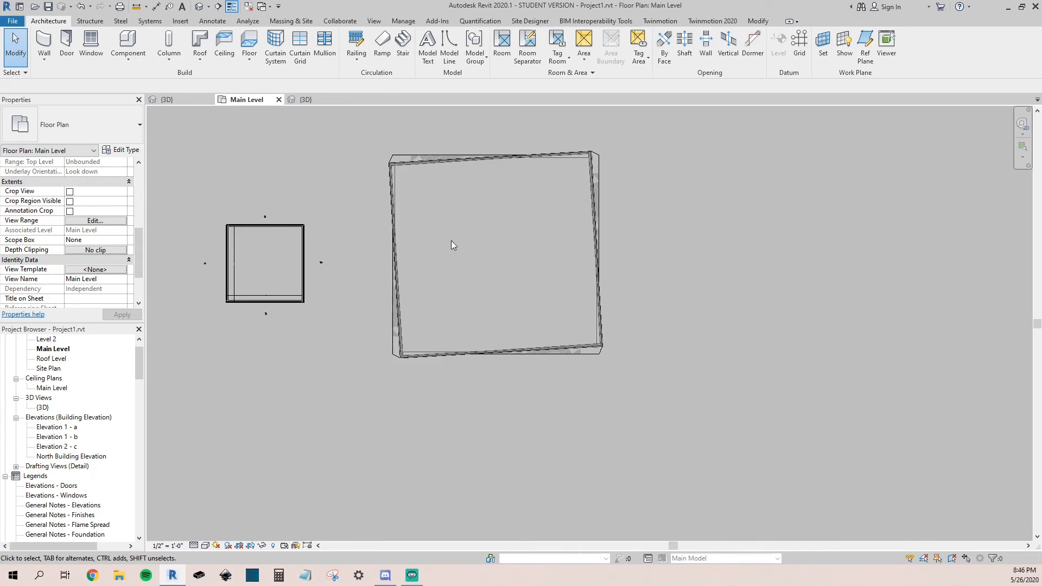
# Step: Switch to the Family1 mass family's 3D view and close the family without saving its changes
pyautogui.scroll(-3, 451, 245)
pyautogui.moveTo(472, 275); pyautogui.dragTo(426, 296, button='middle')
pyautogui.click(307, 100)
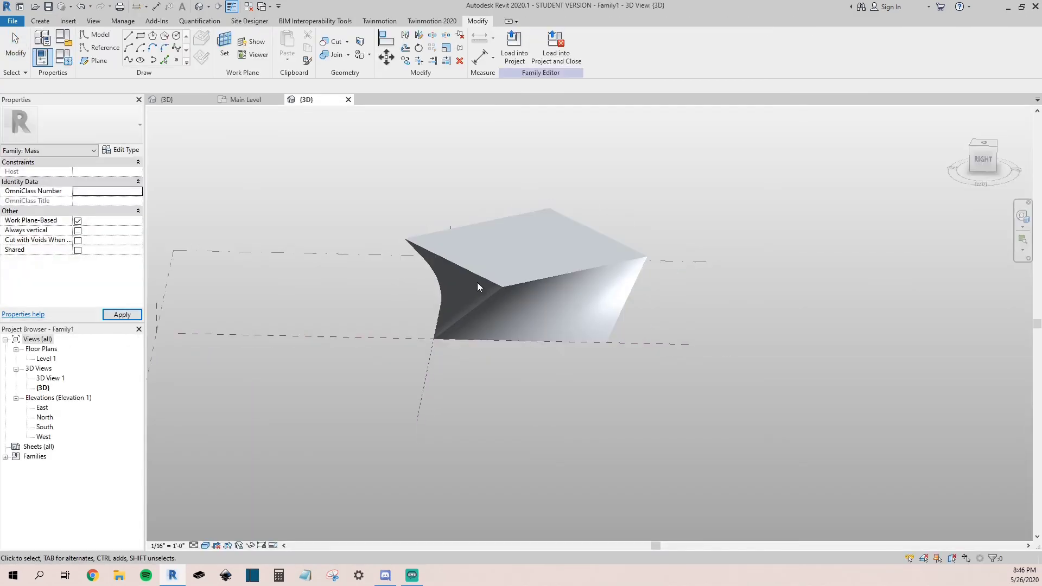
pyautogui.scroll(-1, 425, 264)
pyautogui.click(347, 100)
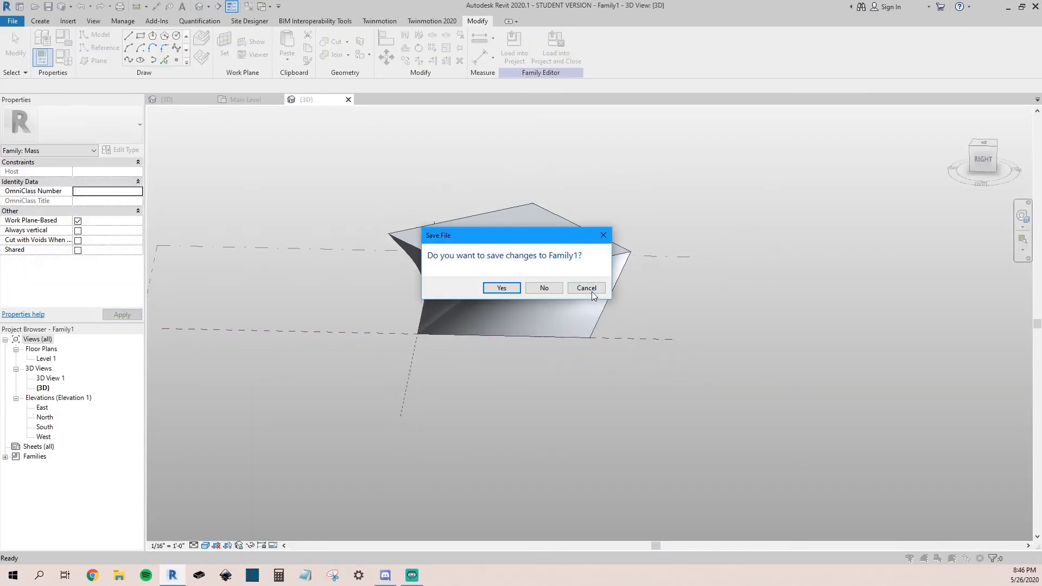
pyautogui.click(542, 288)
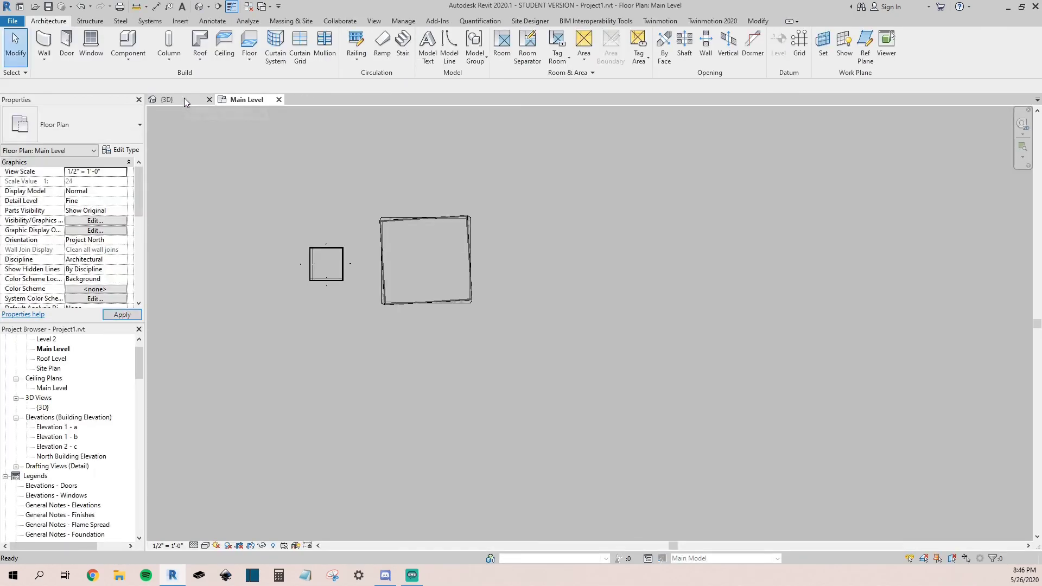
# Step: Switch from the Main Level plan to the project's default 3D view and show the mass's twisted brick walls
pyautogui.scroll(3, 395, 247)
pyautogui.scroll(-2, 395, 246)
pyautogui.moveTo(415, 269); pyautogui.dragTo(437, 249, button='middle')
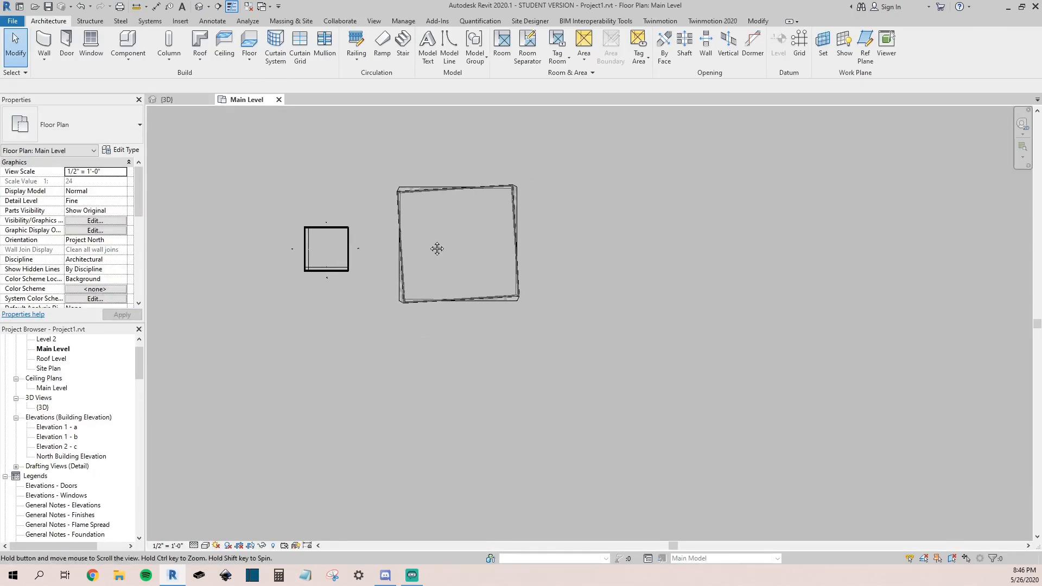
pyautogui.click(175, 99)
pyautogui.keyDown('shift'); pyautogui.moveTo(357, 269); pyautogui.dragTo(541, 142, button='middle'); pyautogui.keyUp('shift')
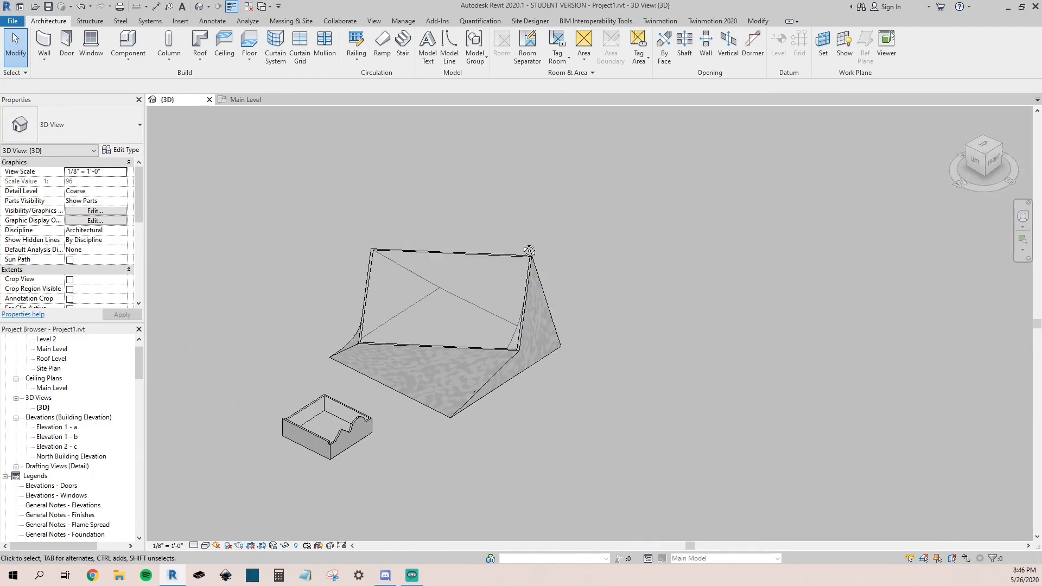
pyautogui.keyDown('shift'); pyautogui.moveTo(388, 248); pyautogui.dragTo(473, 198, button='middle'); pyautogui.keyUp('shift')
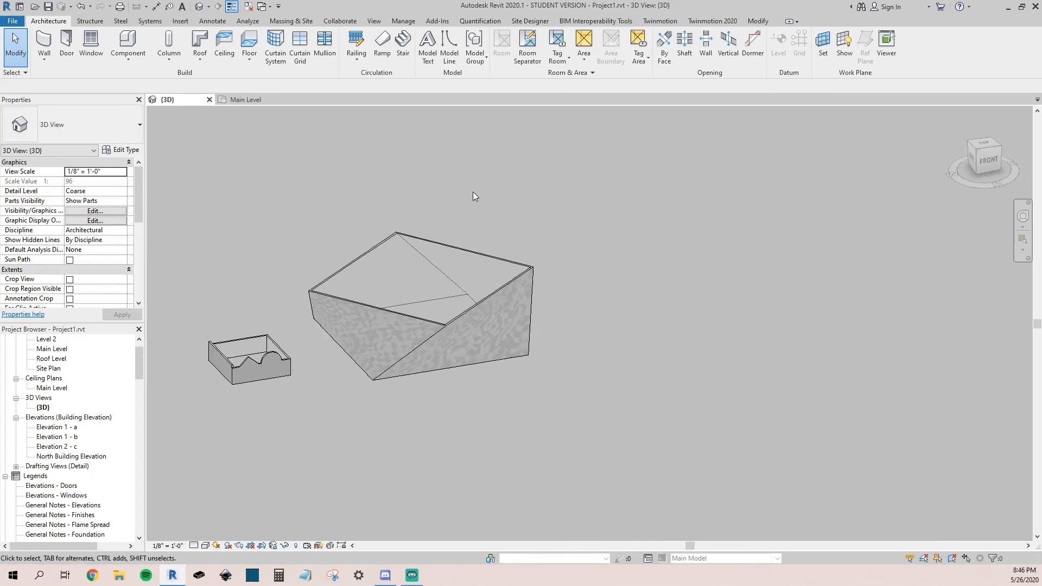
# Step: Place Single - Picture - Fixed 36" x 48" windows on two adjacent twisted walls of the mass
pyautogui.click(89, 43)
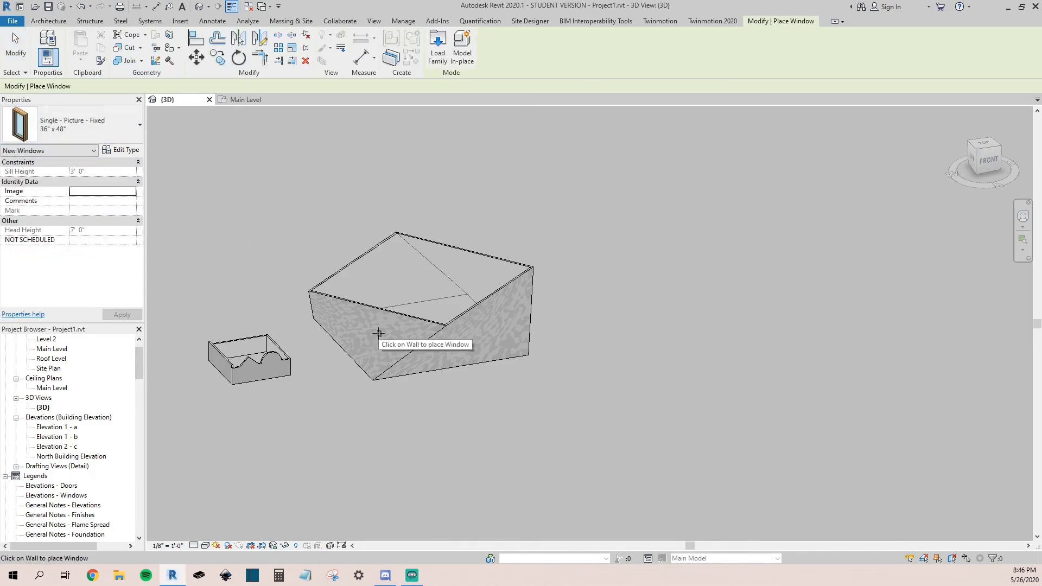
pyautogui.scroll(4, 378, 335)
pyautogui.scroll(3, 379, 332)
pyautogui.scroll(-4, 375, 329)
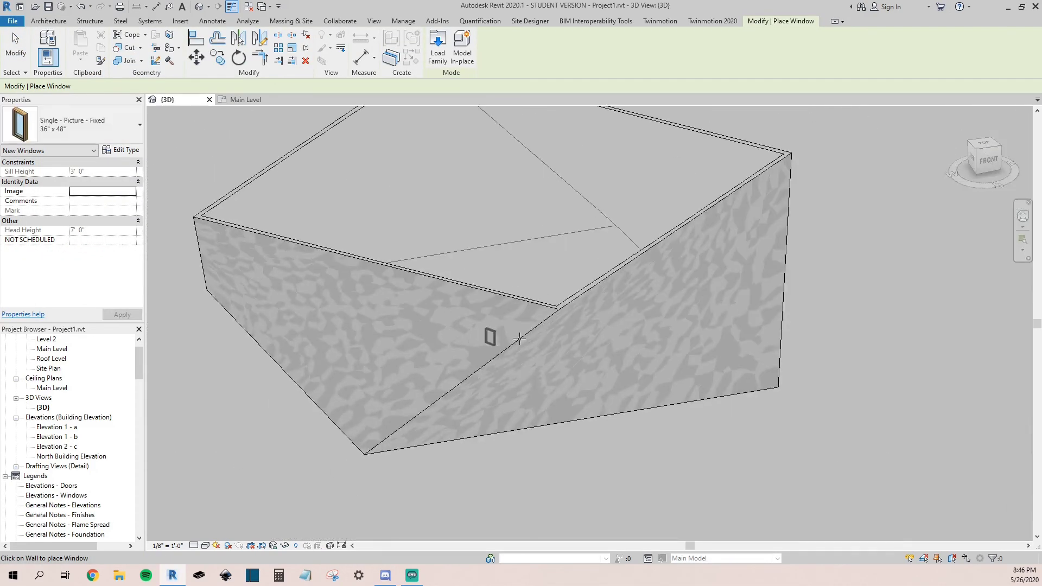
pyautogui.click(639, 311)
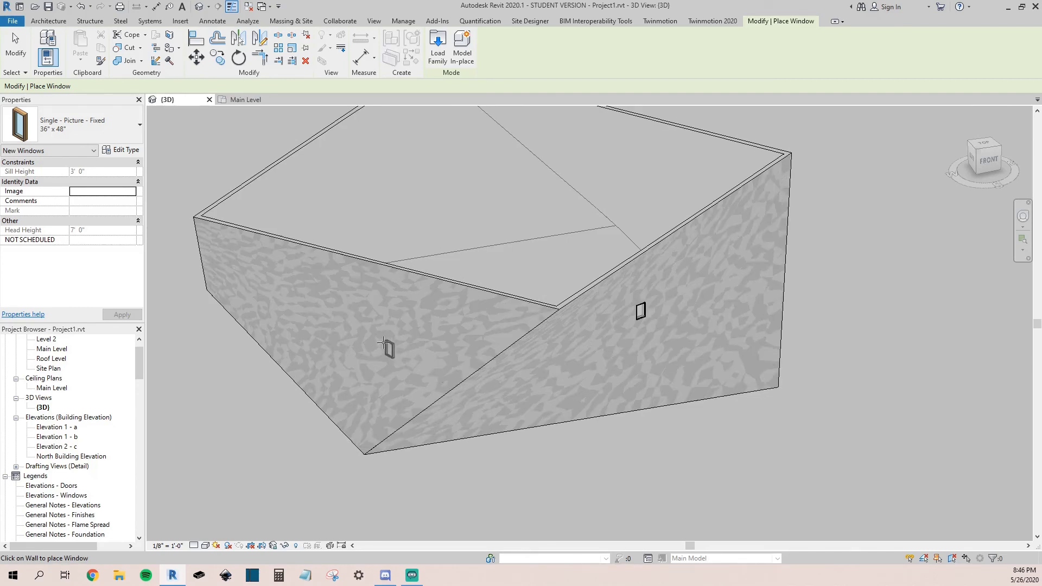
pyautogui.click(263, 305)
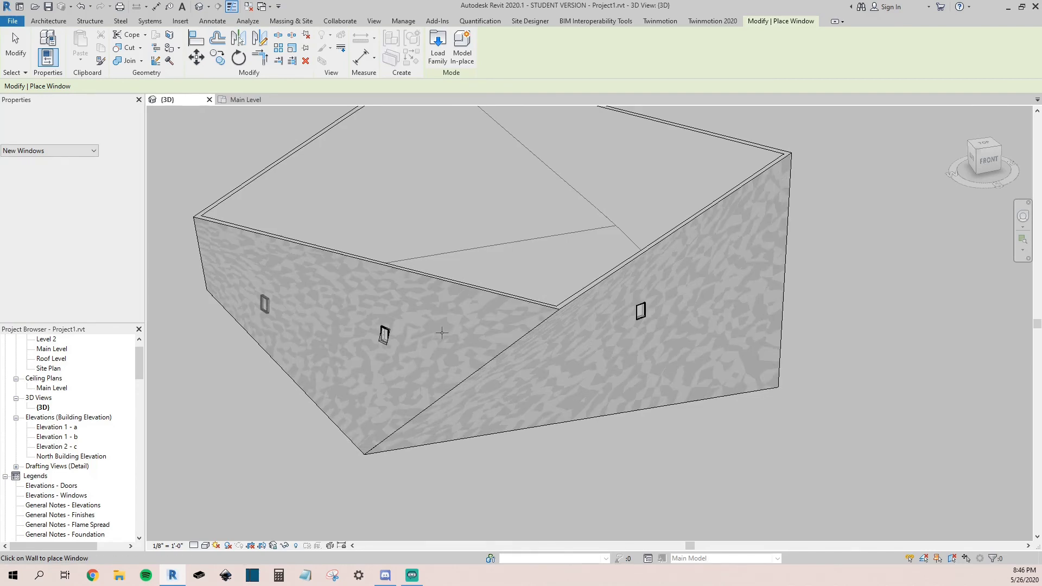
# Step: Inspect the placed windows up close, add more Single - Picture - Fixed 36" x 48" windows around the twisted walls, and end placement
pyautogui.scroll(5, 448, 330)
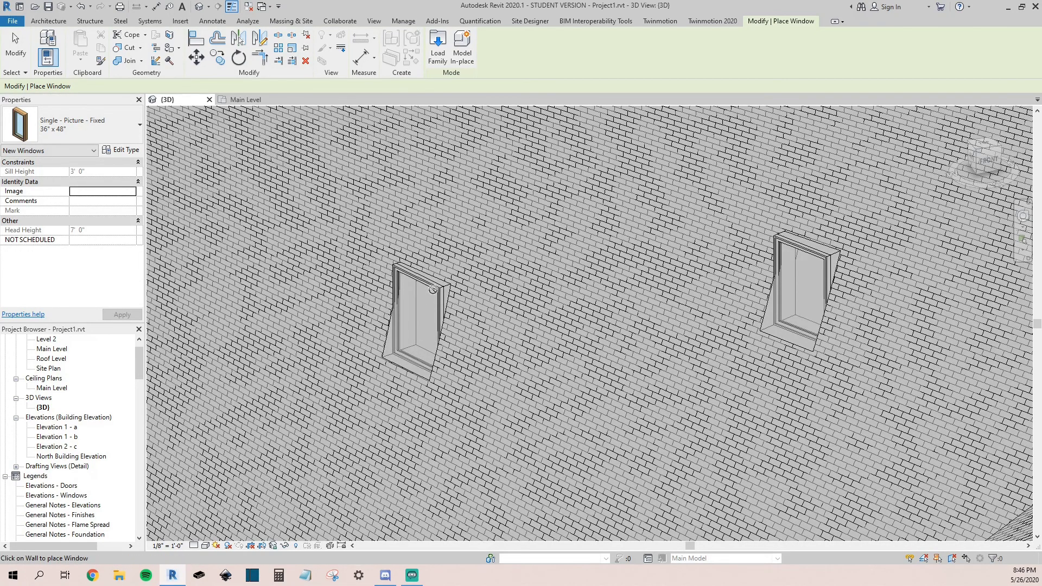
pyautogui.scroll(4, 408, 277)
pyautogui.scroll(-1, 411, 274)
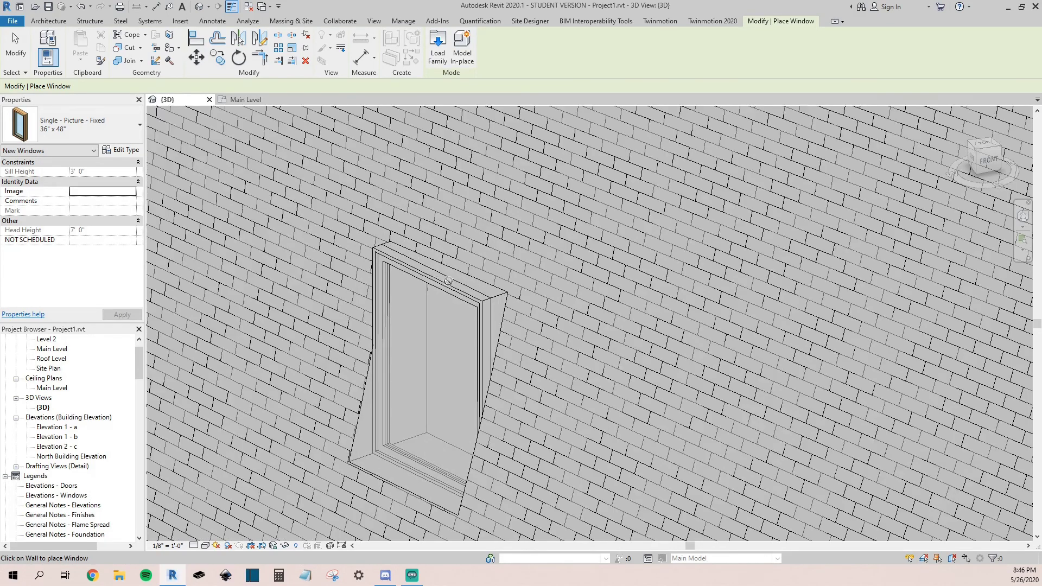
pyautogui.scroll(-5, 347, 282)
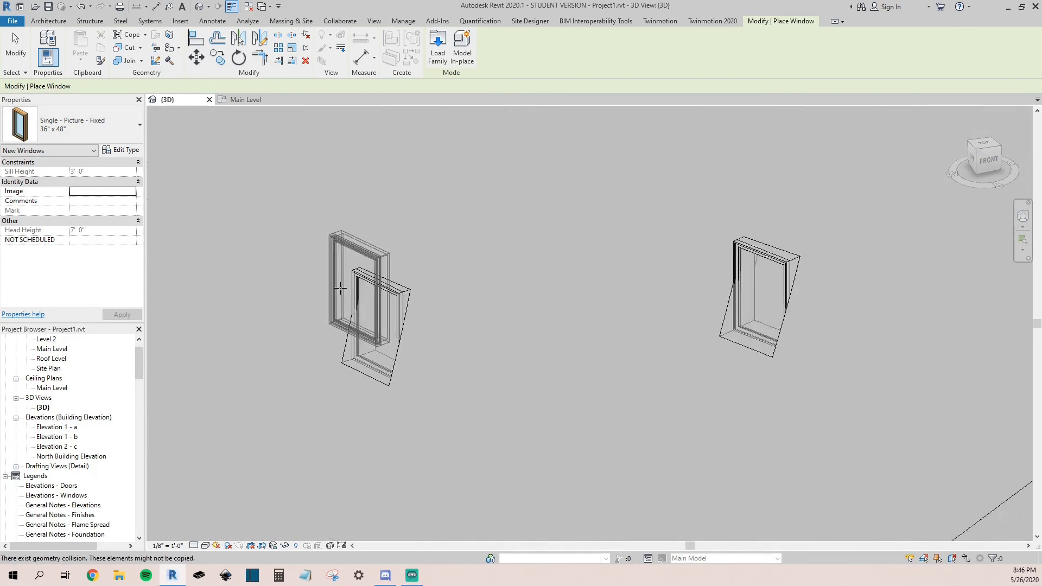
pyautogui.click(617, 305)
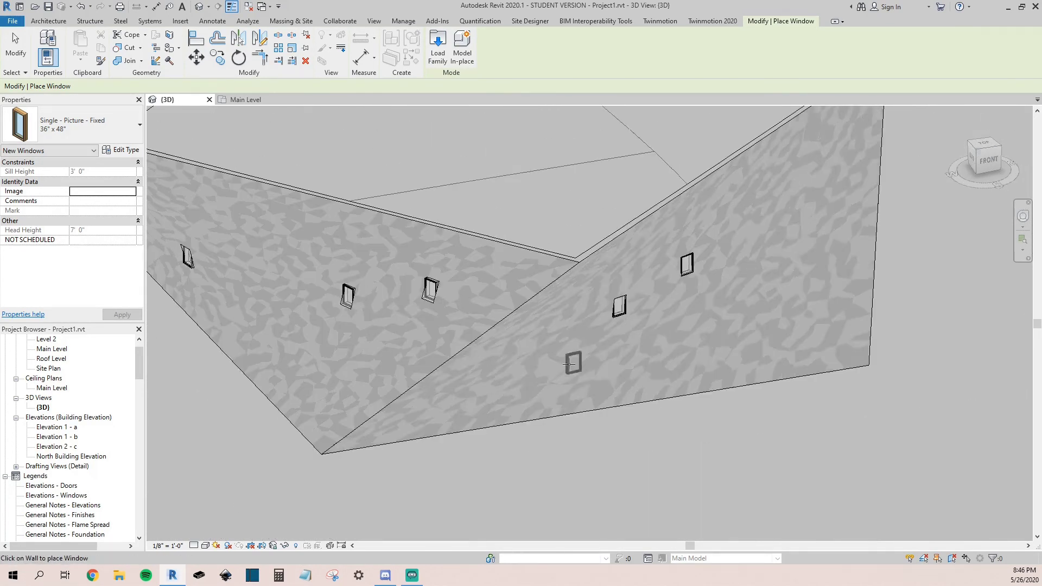
pyautogui.scroll(-4, 572, 361)
pyautogui.keyDown('shift'); pyautogui.moveTo(624, 331); pyautogui.dragTo(377, 333, button='middle'); pyautogui.keyUp('shift')
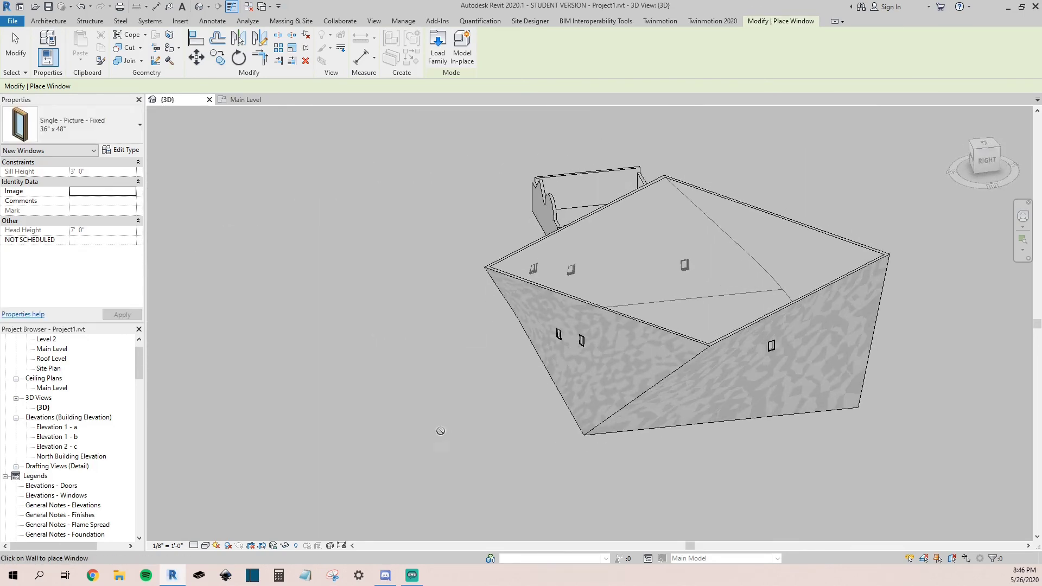
pyautogui.keyDown('shift'); pyautogui.moveTo(651, 371); pyautogui.dragTo(421, 337, button='middle'); pyautogui.keyUp('shift')
pyautogui.scroll(3, 639, 346)
pyautogui.scroll(-3, 421, 337)
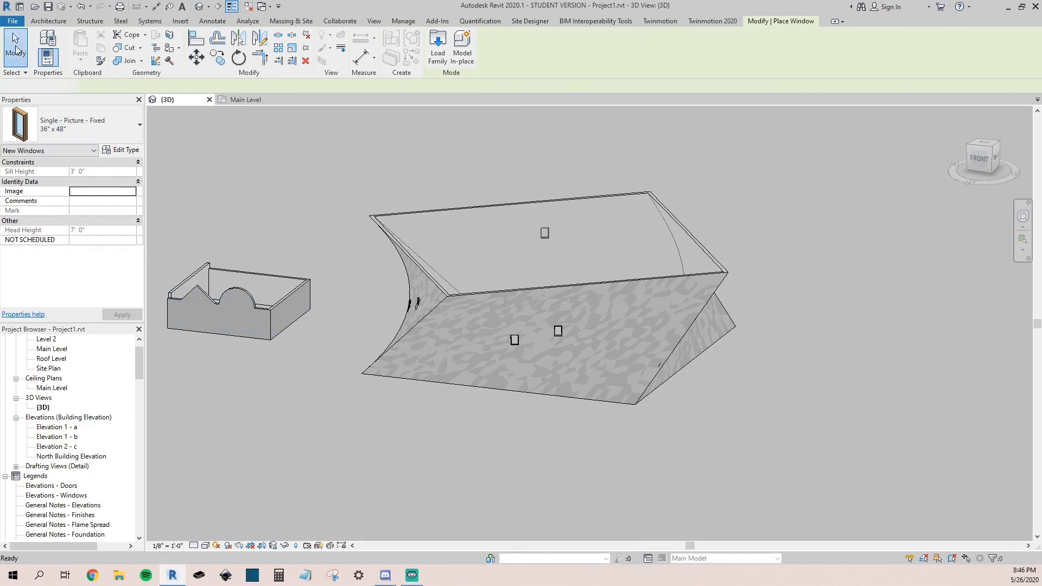
pyautogui.click(15, 52)
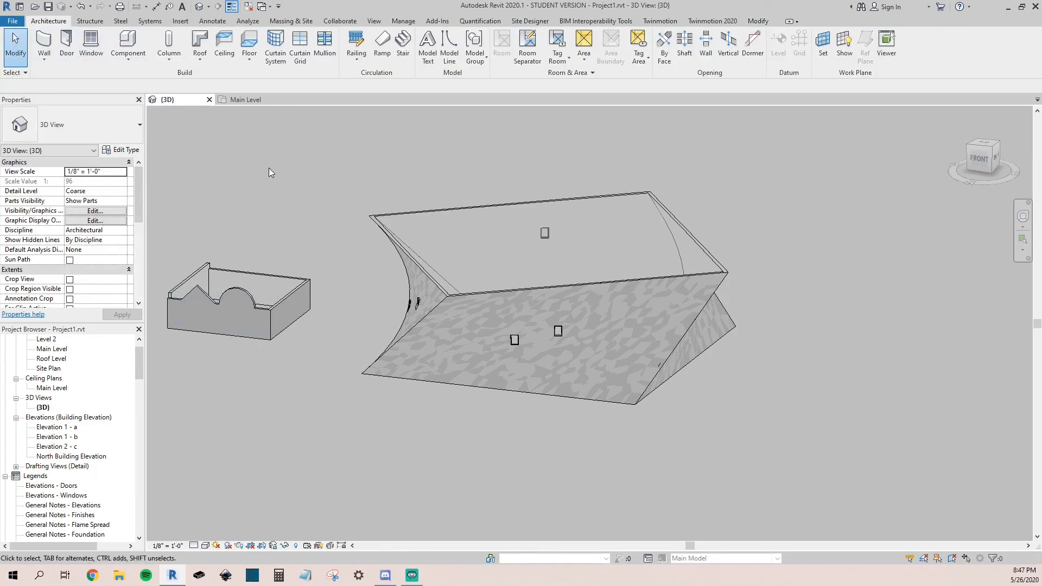
# Step: Select the mass behind the walls, clear the selection, and examine the windowed twisted walls and brick room from several angles
pyautogui.click(408, 253)
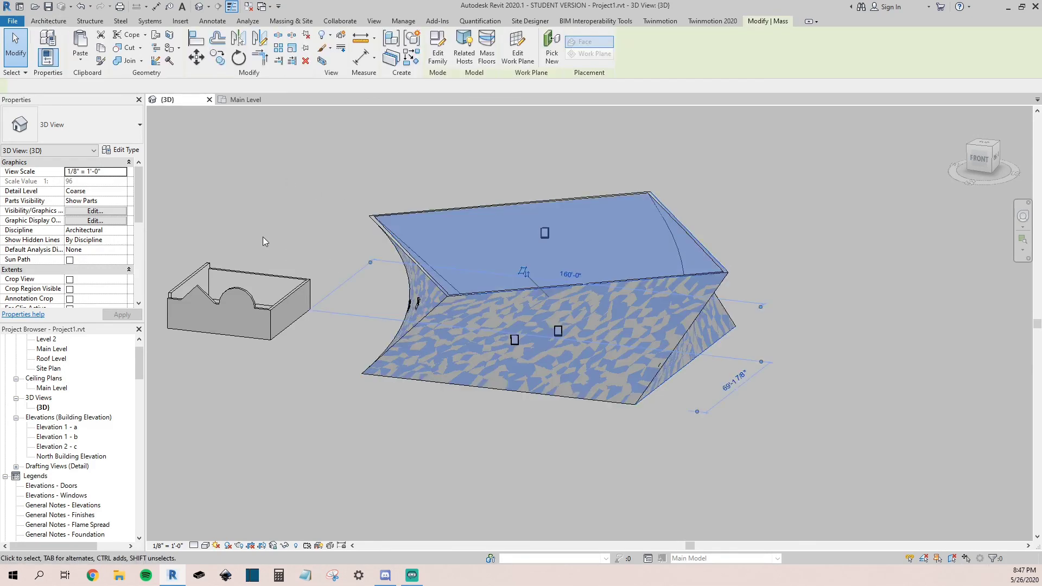
pyautogui.click(263, 236)
pyautogui.scroll(-2, 256, 205)
pyautogui.moveTo(233, 205); pyautogui.dragTo(284, 221, button='middle')
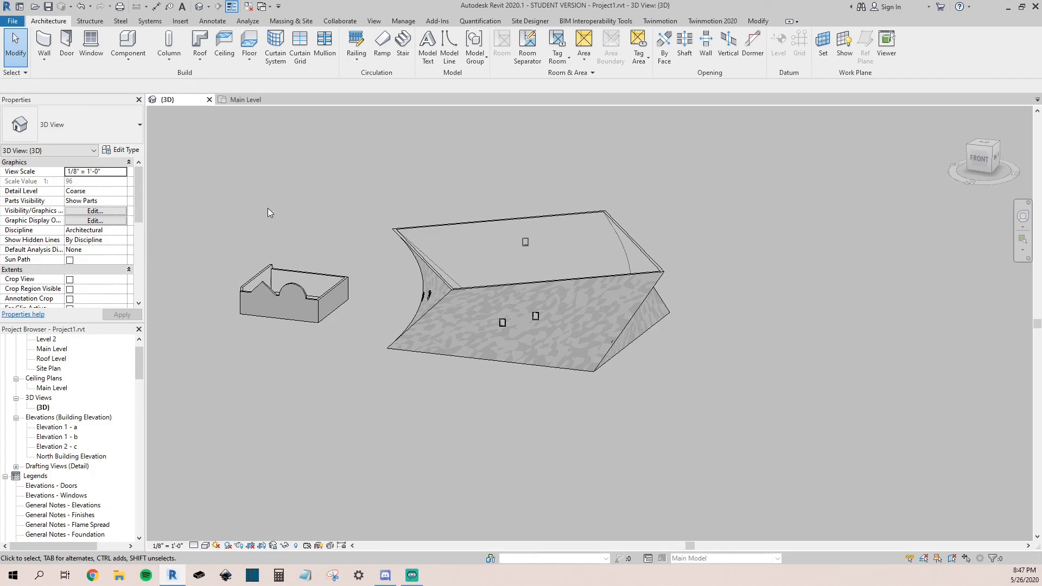
pyautogui.keyDown('shift'); pyautogui.moveTo(266, 210); pyautogui.dragTo(351, 263, button='middle'); pyautogui.keyUp('shift')
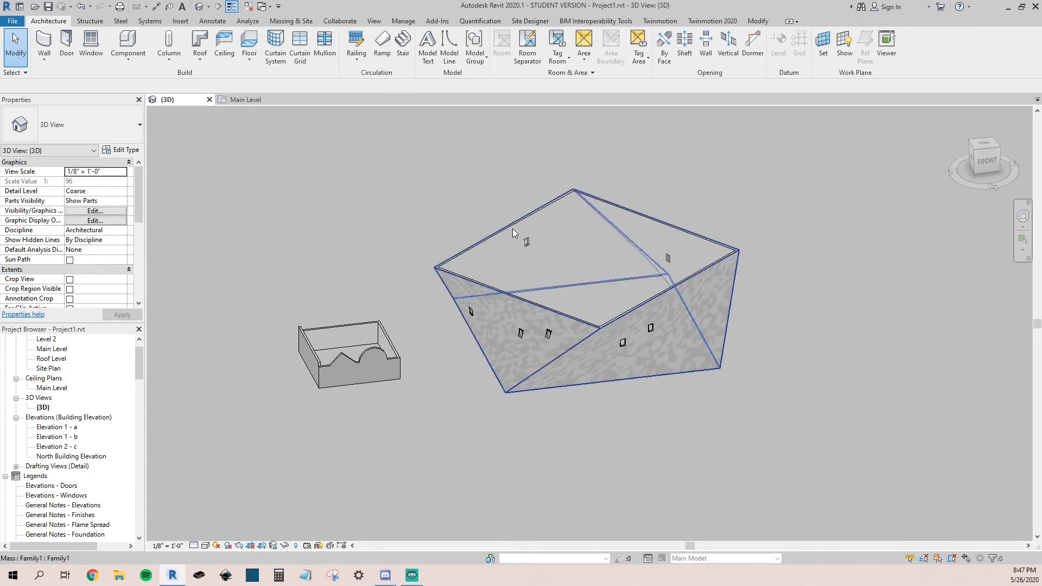
pyautogui.keyDown('shift'); pyautogui.moveTo(505, 238); pyautogui.dragTo(440, 228, button='middle'); pyautogui.keyUp('shift')
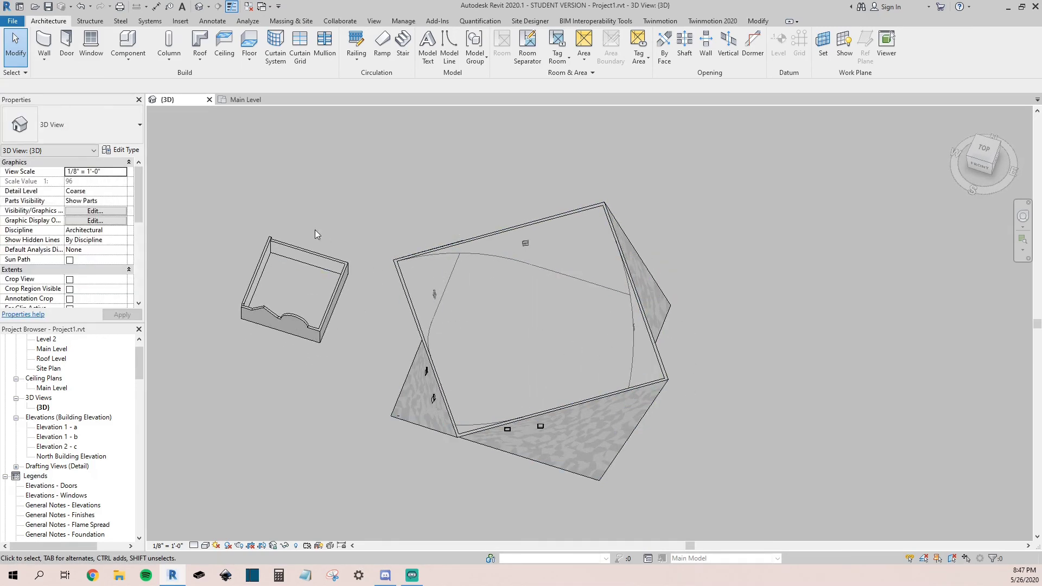
pyautogui.keyDown('shift'); pyautogui.moveTo(316, 232); pyautogui.dragTo(319, 139, button='middle'); pyautogui.keyUp('shift')
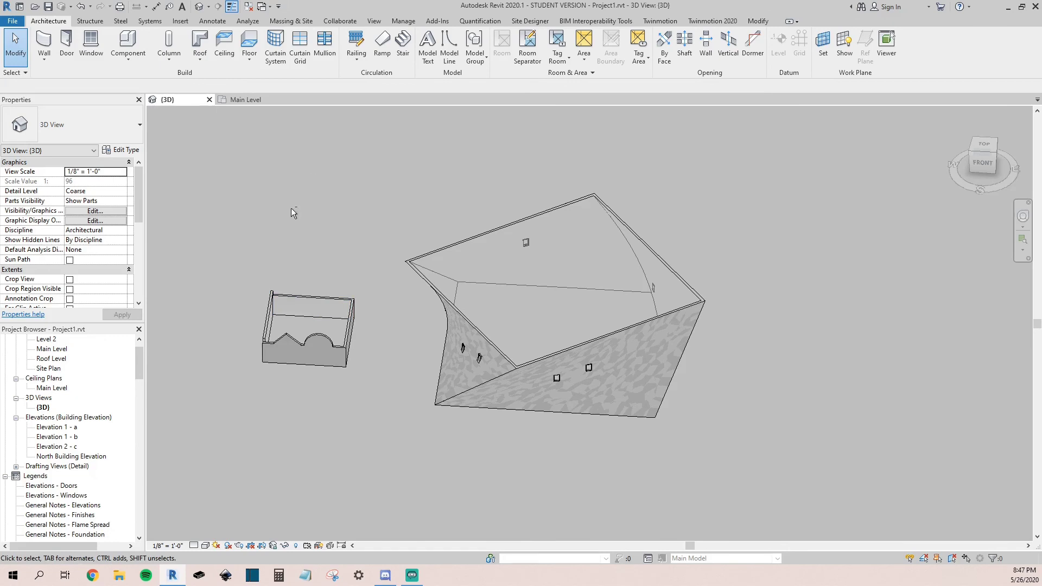